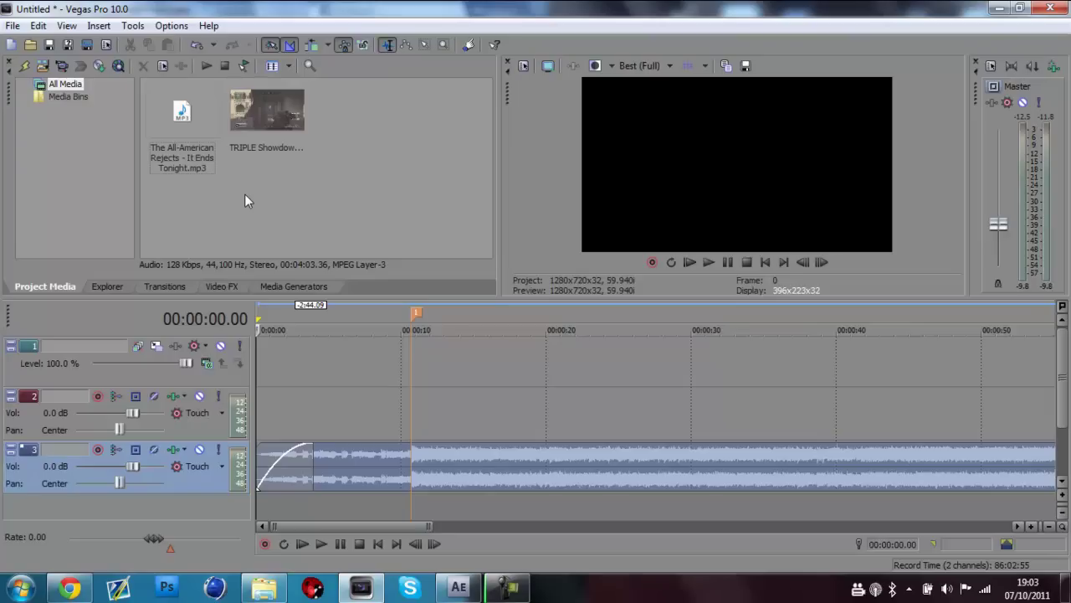
Place the timeline cursor at 00:00:10.43, above track 3's audio.
{"action": "left_click", "coordinate": [411, 468]}
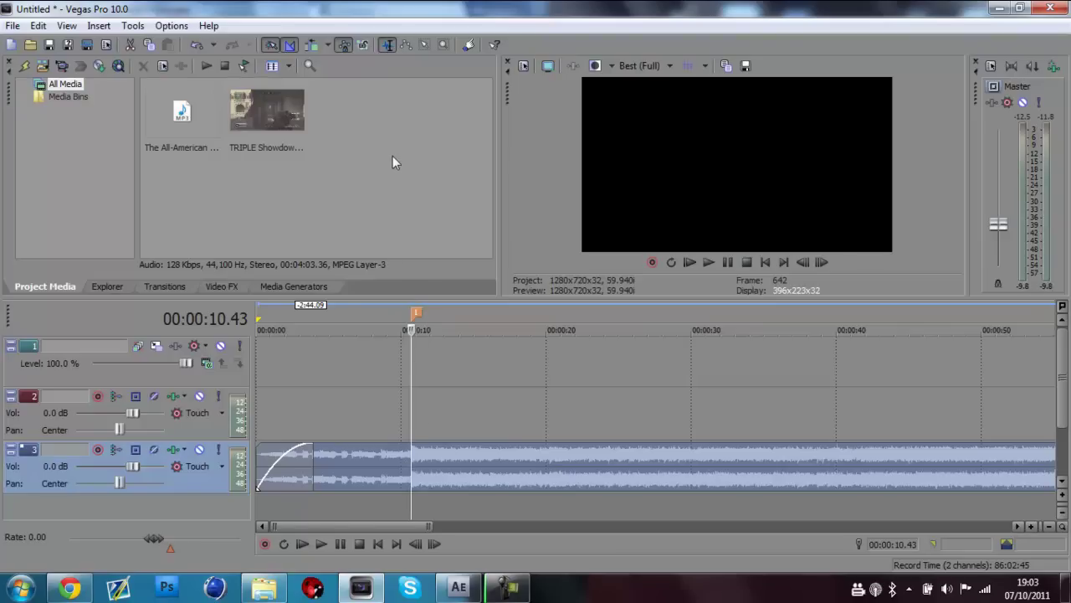
Add TRIPLE Showdown.mp4 to the timeline as video and audio events.
{"action": "left_click", "coordinate": [258, 108]}
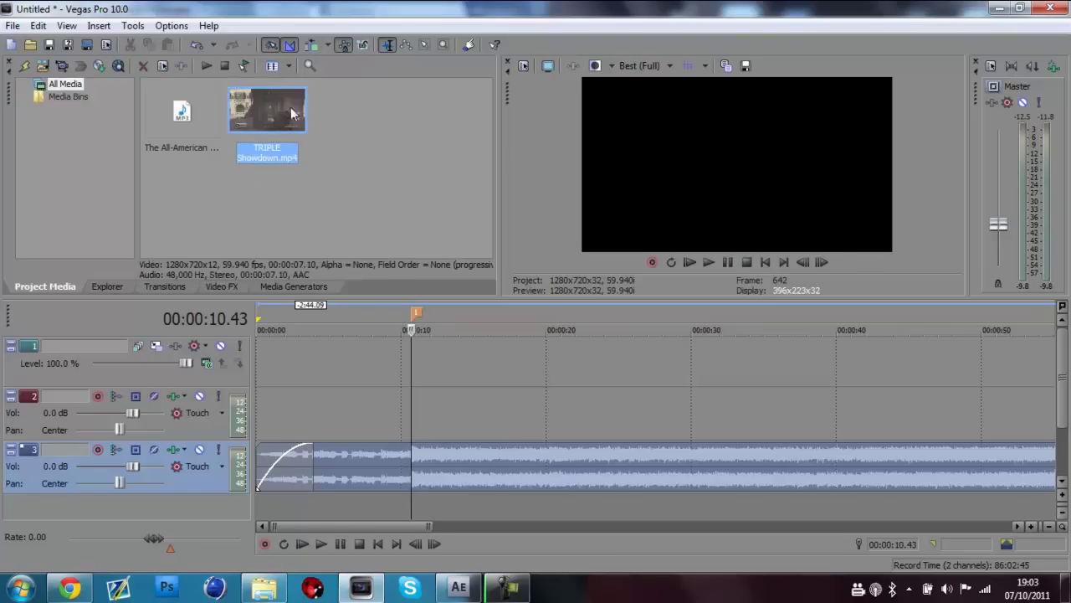
{"action": "left_click_drag", "start_coordinate": [285, 119], "coordinate": [362, 371]}
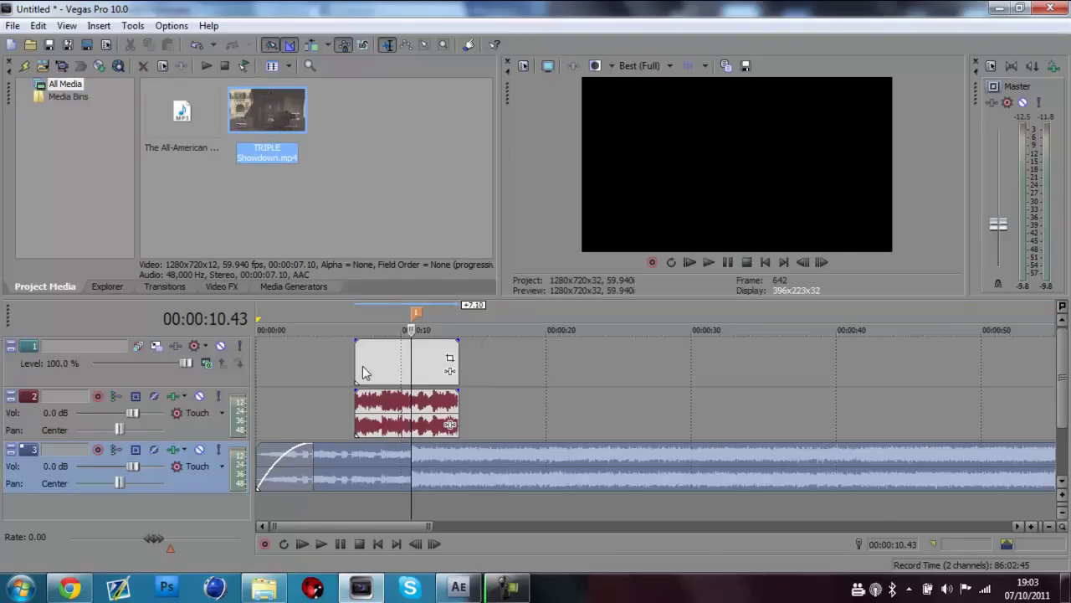
{"action": "left_click", "coordinate": [431, 373]}
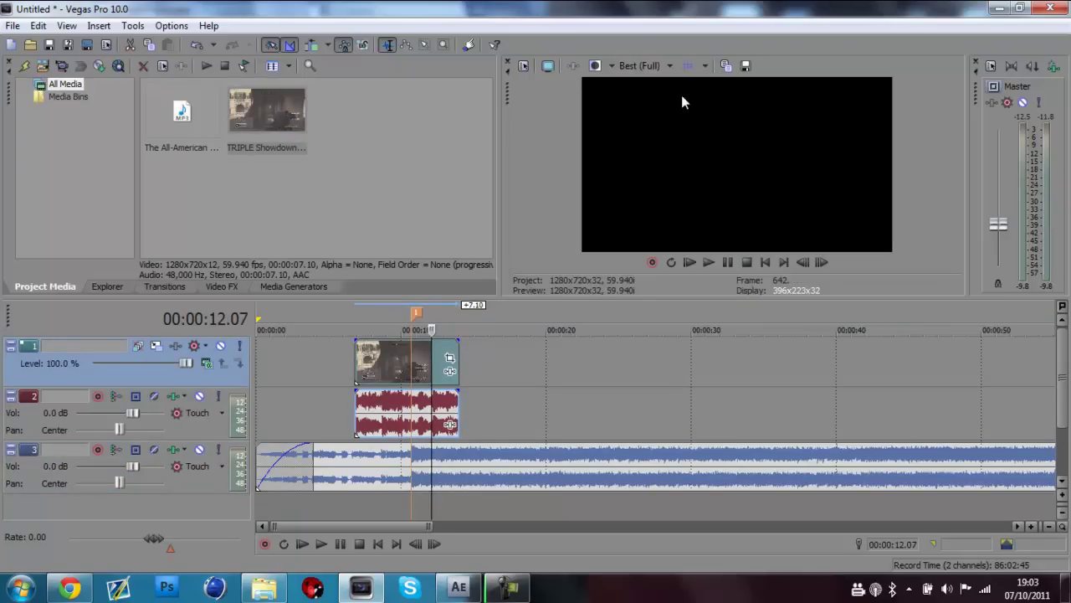
Set the preview quality to Preview (Full).
{"action": "left_click", "coordinate": [643, 67]}
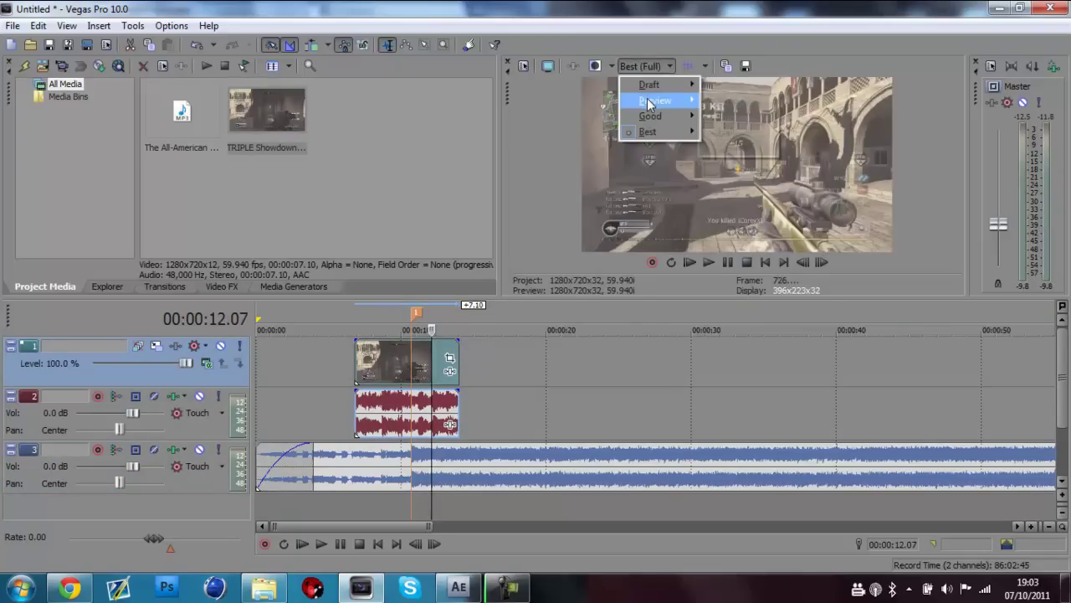
{"action": "mouse_move", "coordinate": [650, 101]}
{"action": "left_click", "coordinate": [728, 117]}
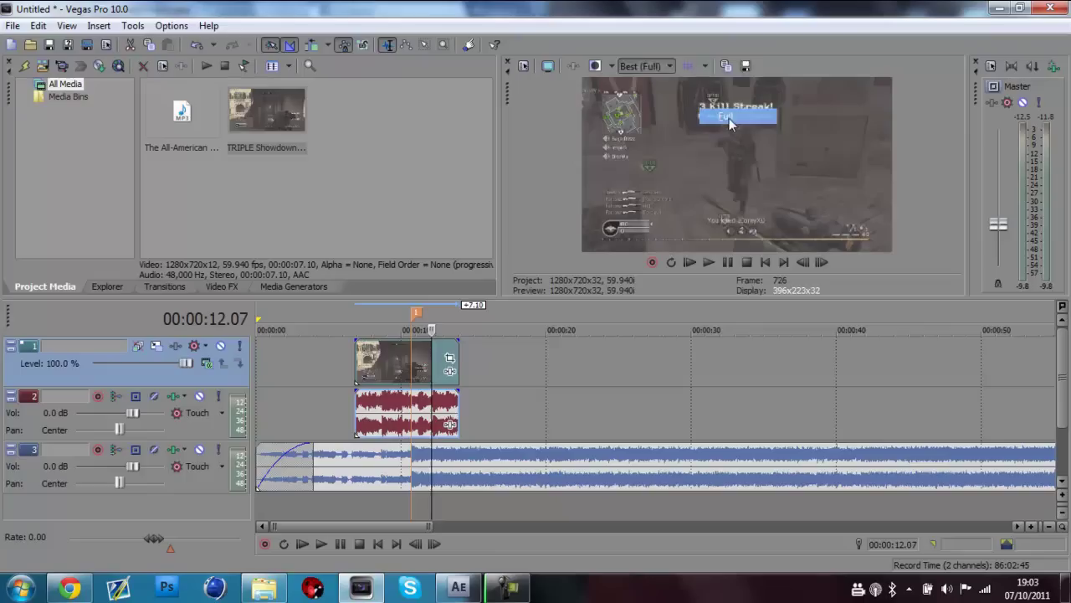
Step the cursor back frame by frame from 00:00:12.07 to about 00:00:09.49.
{"action": "key", "text": "Left"}
{"action": "key", "text": "Left"}
{"action": "key", "text": "Left"}
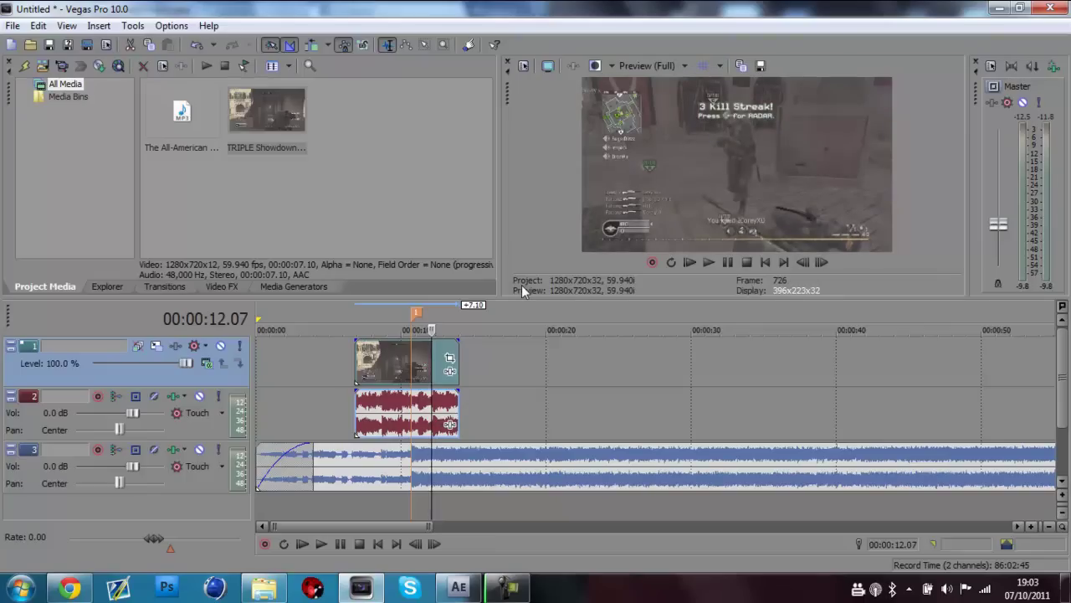
{"action": "key", "text": "Left"}
{"action": "key", "text": "Left"}
{"action": "key", "text": "Left"}
{"action": "key", "text": "Left"}
{"action": "key", "text": "Left"}
{"action": "key", "text": "Left"}
{"action": "key", "text": "Left"}
{"action": "key", "text": "Left"}
{"action": "key", "text": "Left"}
{"action": "key", "text": "Left"}
{"action": "key", "text": "Left"}
{"action": "key", "text": "Left"}
{"action": "key", "text": "Left"}
{"action": "key", "text": "Left"}
{"action": "key", "text": "Left"}
{"action": "key", "text": "Left"}
{"action": "key", "text": "Left"}
{"action": "key", "text": "Left"}
{"action": "key", "text": "Left"}
{"action": "key", "text": "Left"}
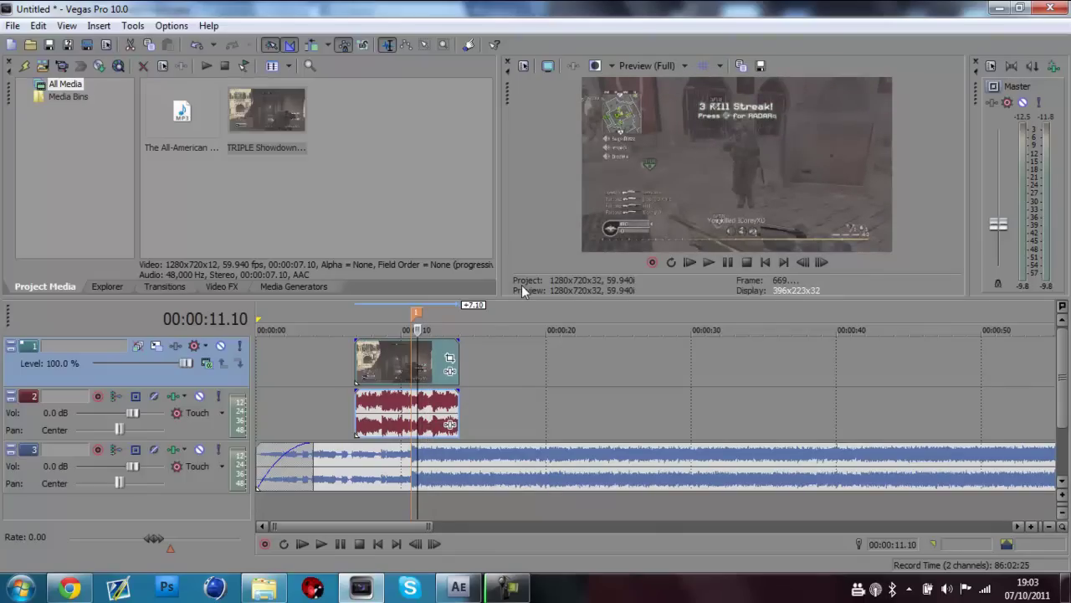
{"action": "key", "text": "Left"}
{"action": "key", "text": "Left"}
{"action": "key", "text": "Left"}
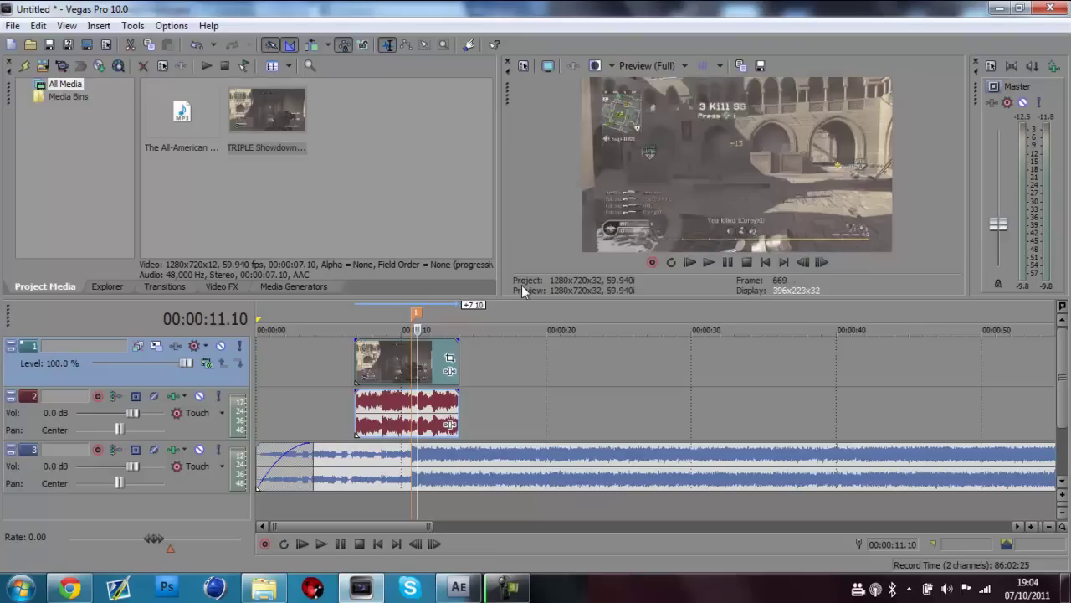
{"action": "key", "text": "Left"}
{"action": "key", "text": "Left"}
{"action": "key", "text": "Left"}
{"action": "key", "text": "Left"}
{"action": "key", "text": "Left"}
{"action": "key", "text": "Left"}
{"action": "key", "text": "Left"}
{"action": "key", "text": "Left"}
{"action": "key", "text": "Left"}
{"action": "key", "text": "Left"}
{"action": "key", "text": "Left"}
{"action": "key", "text": "Left"}
{"action": "key", "text": "Left"}
{"action": "key", "text": "Left"}
{"action": "key", "text": "Left"}
{"action": "key", "text": "Left"}
{"action": "key", "text": "Left"}
{"action": "key", "text": "Left"}
{"action": "key", "text": "Left"}
{"action": "key", "text": "Left"}
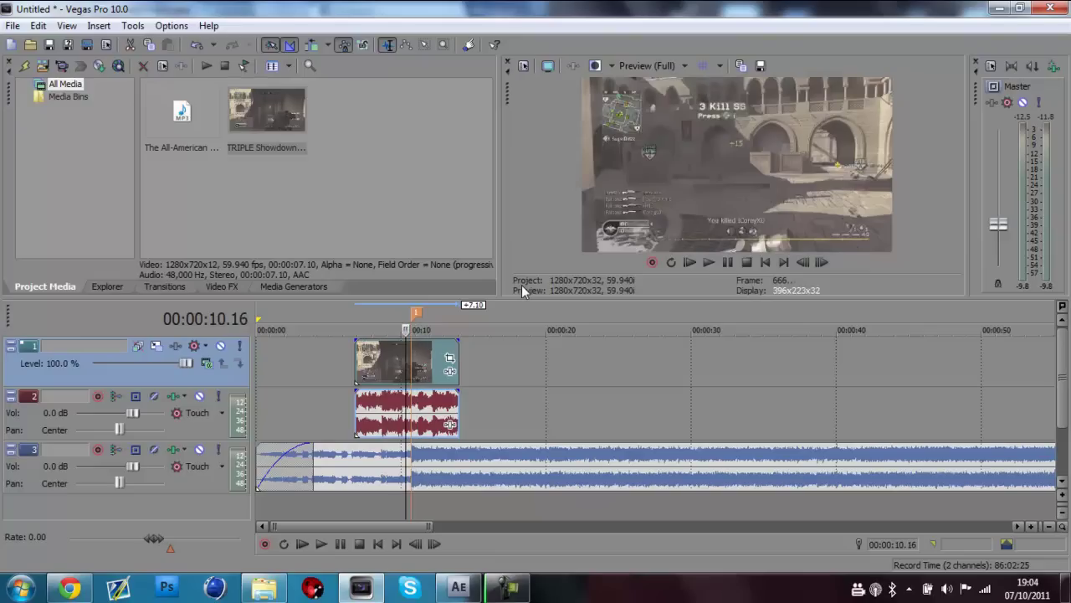
{"action": "key", "text": "Left"}
{"action": "key", "text": "Left"}
{"action": "key", "text": "Left"}
{"action": "key", "text": "Left"}
{"action": "key", "text": "Left"}
{"action": "key", "text": "Left"}
{"action": "key", "text": "Left"}
{"action": "key", "text": "Left"}
{"action": "key", "text": "Left"}
{"action": "key", "text": "Left"}
{"action": "key", "text": "Left"}
{"action": "key", "text": "Left"}
{"action": "key", "text": "Left"}
{"action": "key", "text": "Left"}
{"action": "key", "text": "Left"}
{"action": "key", "text": "Left"}
{"action": "key", "text": "Left"}
{"action": "key", "text": "Left"}
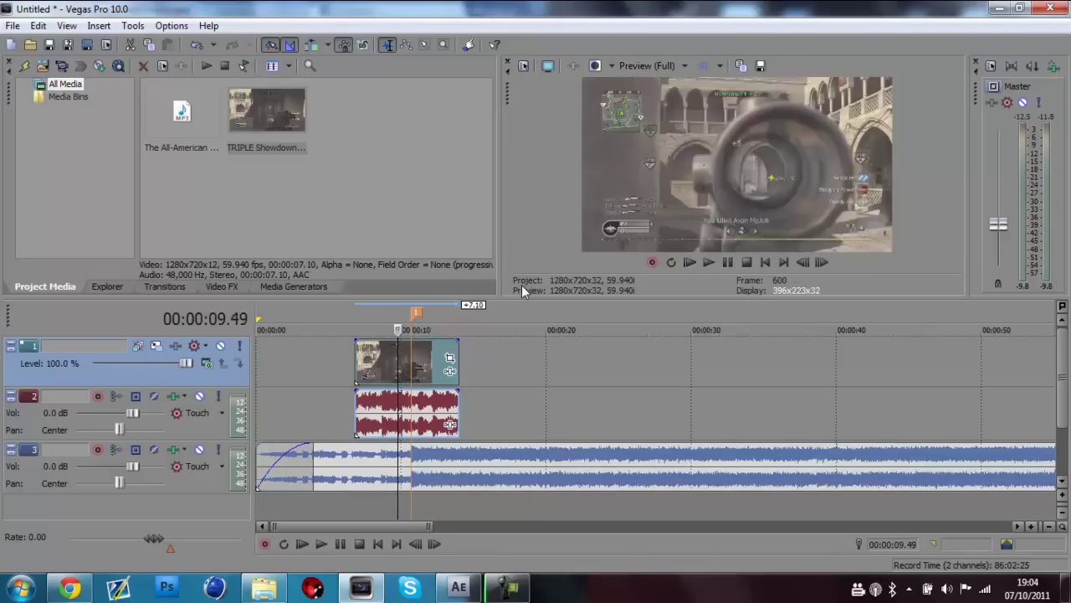
{"action": "key", "text": "Left"}
{"action": "key", "text": "Left"}
{"action": "key", "text": "Left"}
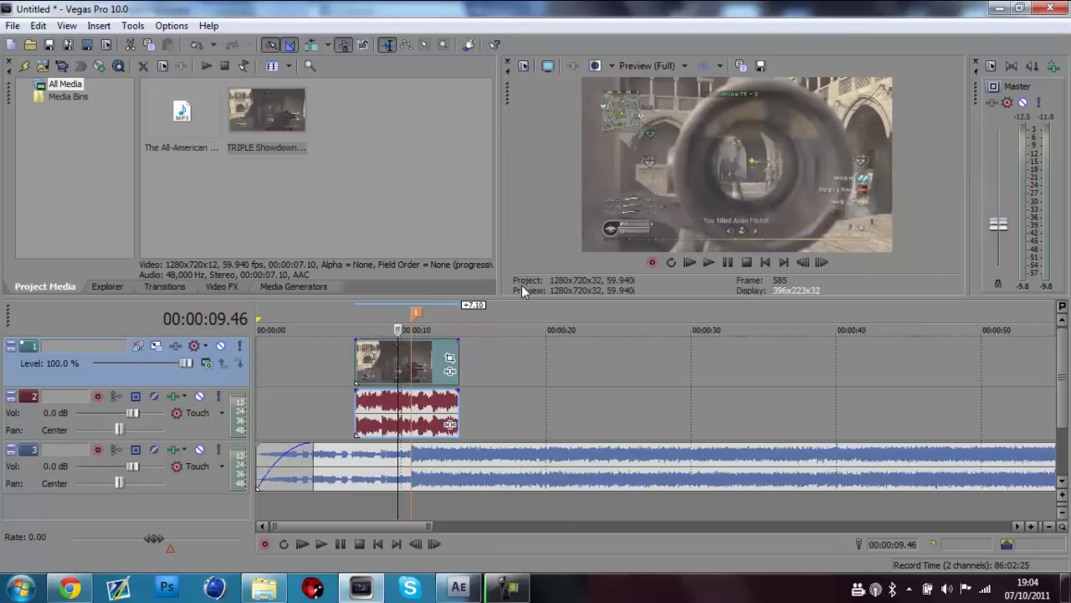
{"action": "key", "text": "Right"}
{"action": "key", "text": "Right"}
{"action": "key", "text": "Right"}
{"action": "key", "text": "Right"}
{"action": "key", "text": "Right"}
{"action": "key", "text": "Right"}
{"action": "key", "text": "Left"}
{"action": "key", "text": "Left"}
{"action": "key", "text": "Left"}
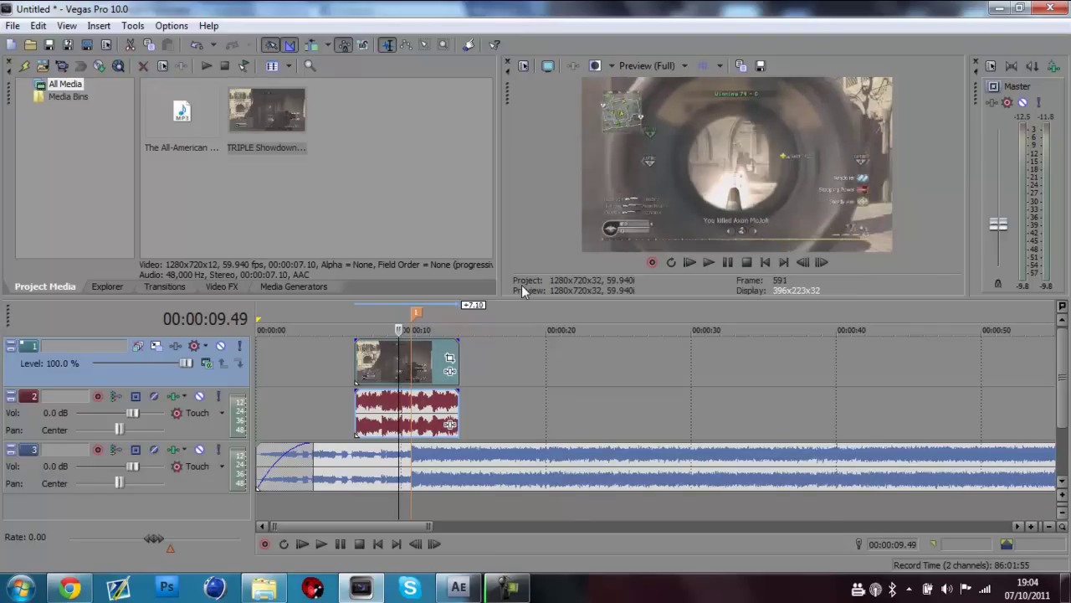
Zoom in, split the clip at 00:00:09.52, and shift the second part about 0.51 s later.
{"action": "key", "text": "Up"}
{"action": "key", "text": "Up"}
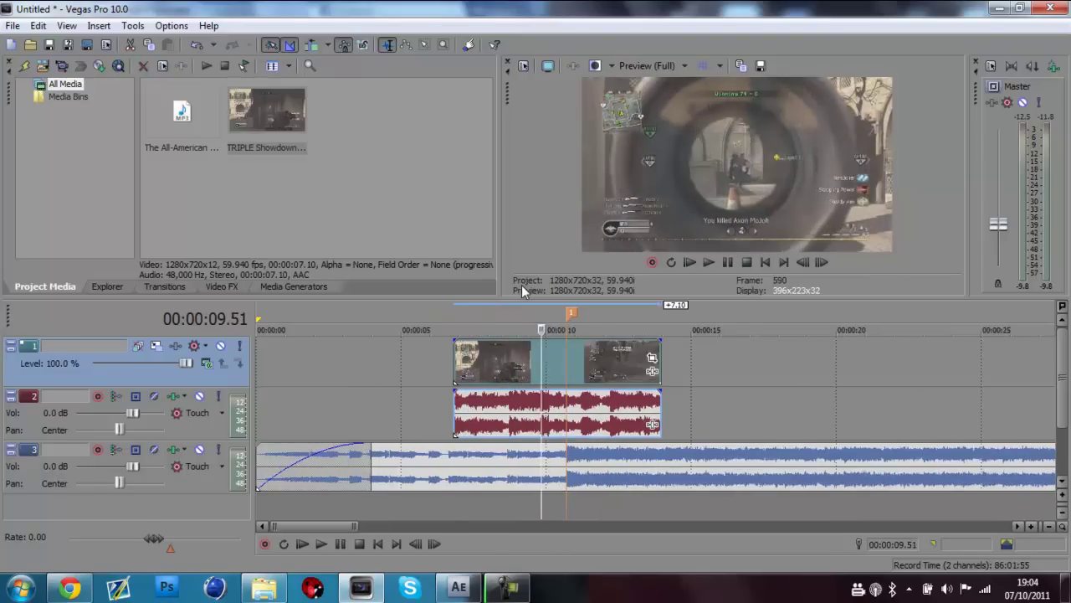
{"action": "key", "text": "Right"}
{"action": "key", "text": "Right"}
{"action": "key", "text": "Left"}
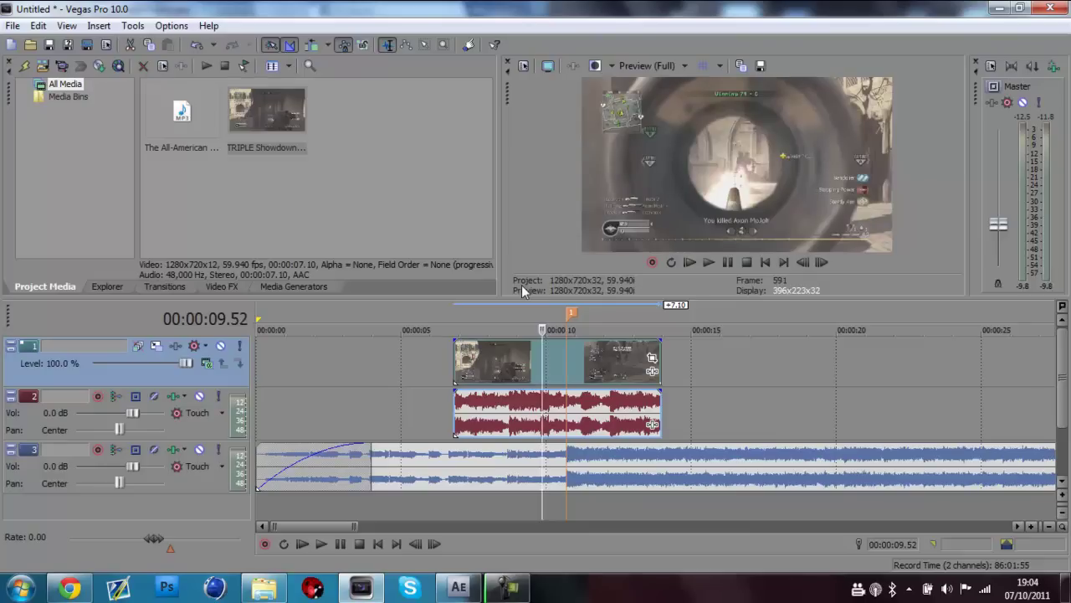
{"action": "key", "text": "Left"}
{"action": "key", "text": "Right"}
{"action": "key", "text": "Right"}
{"action": "key", "text": "Left"}
{"action": "key", "text": "Left"}
{"action": "key", "text": "Right"}
{"action": "key", "text": "s"}
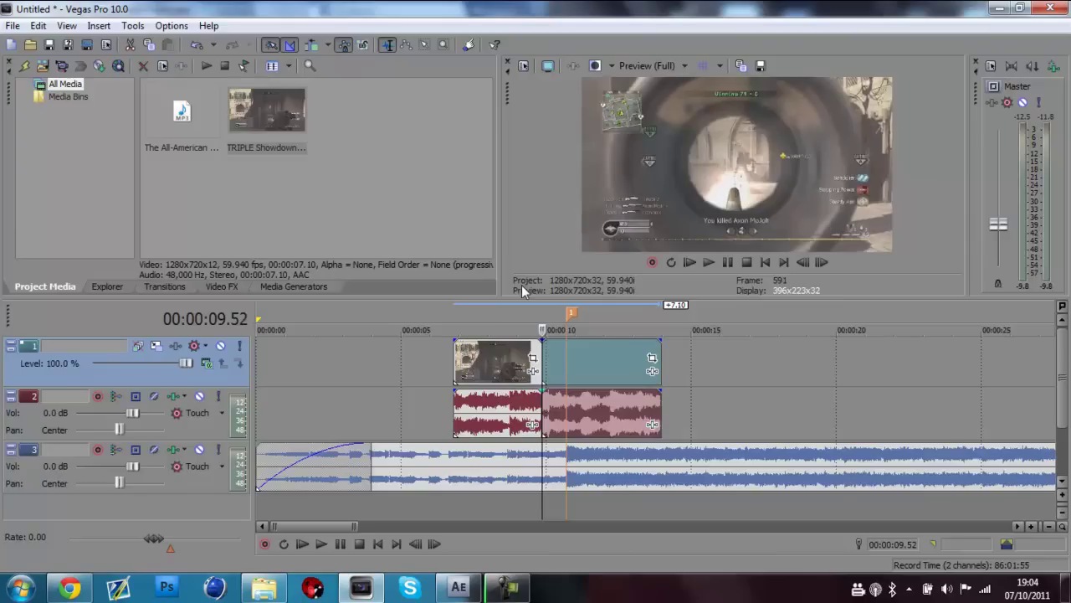
{"action": "left_click_drag", "start_coordinate": [594, 357], "coordinate": [623, 362]}
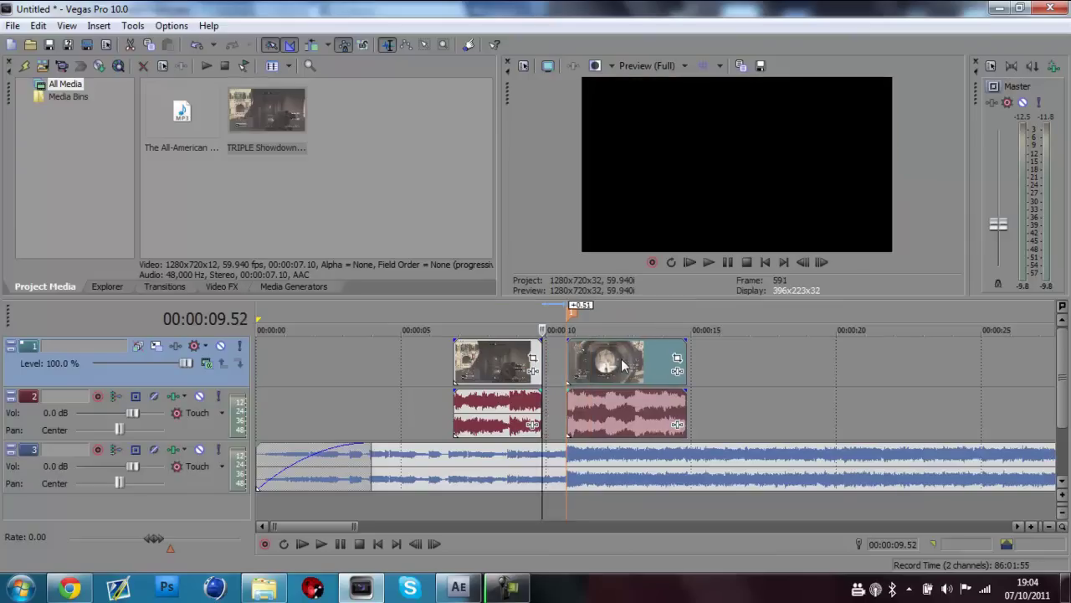
{"action": "left_click_drag", "start_coordinate": [485, 355], "coordinate": [510, 354]}
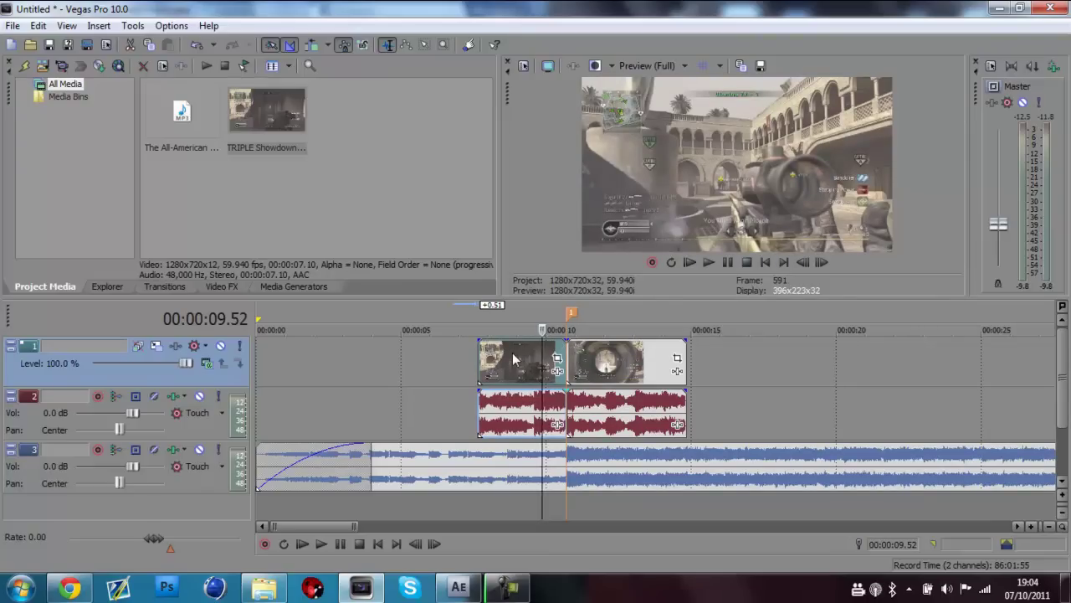
{"action": "left_click", "coordinate": [542, 345]}
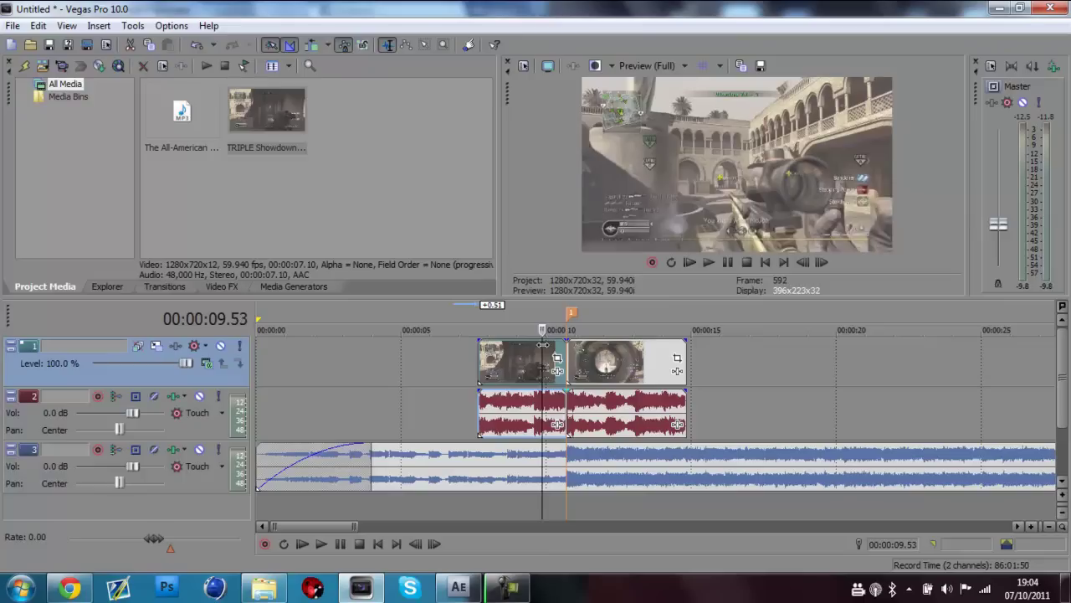
{"action": "left_click_drag", "start_coordinate": [542, 345], "coordinate": [543, 345]}
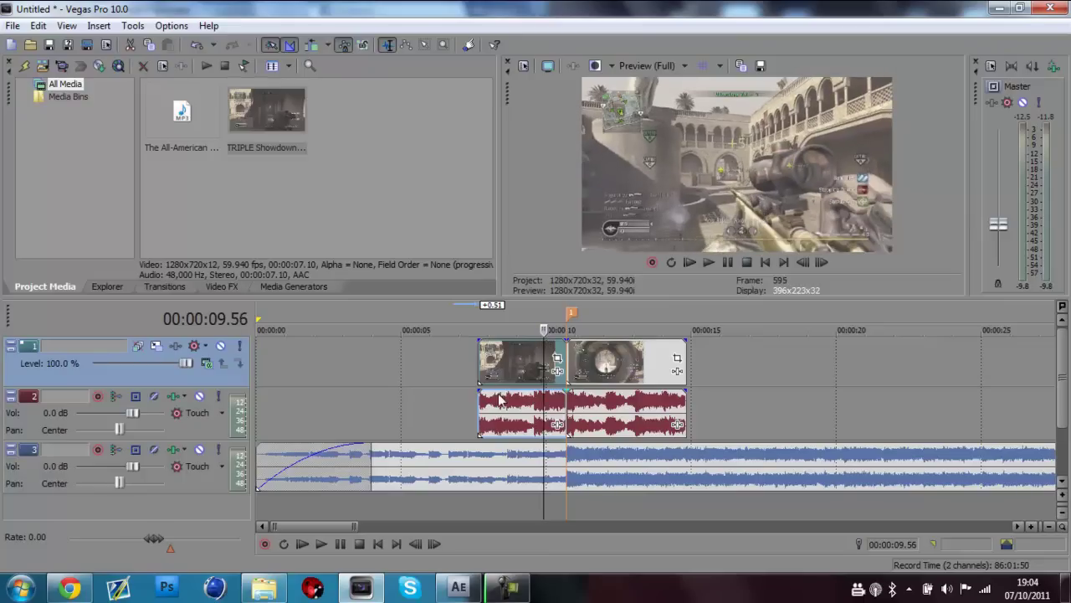
{"action": "left_click_drag", "start_coordinate": [480, 390], "coordinate": [542, 413]}
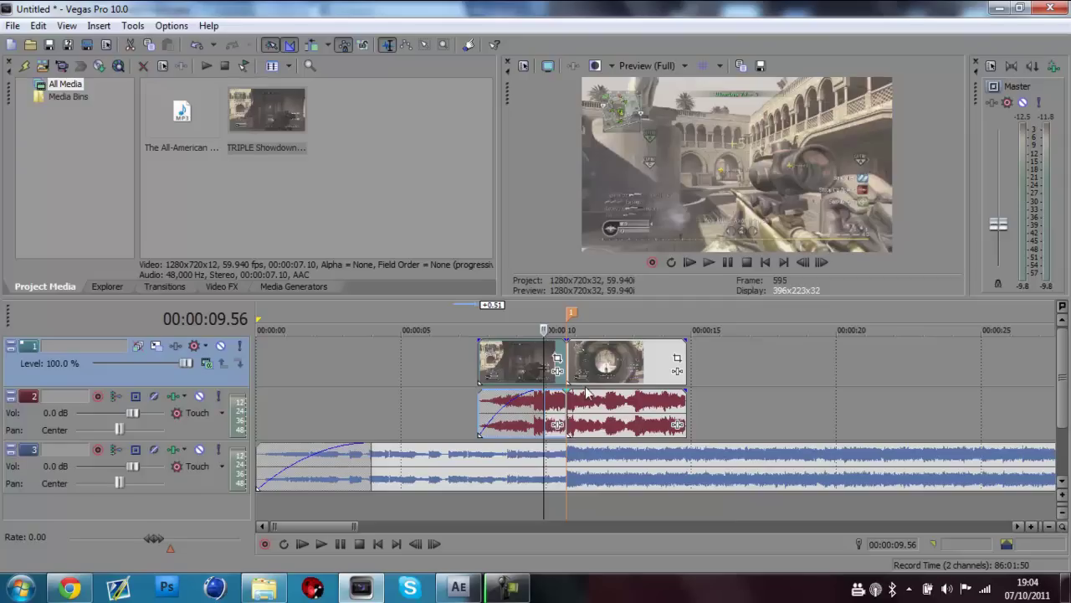
{"action": "left_click", "coordinate": [569, 351]}
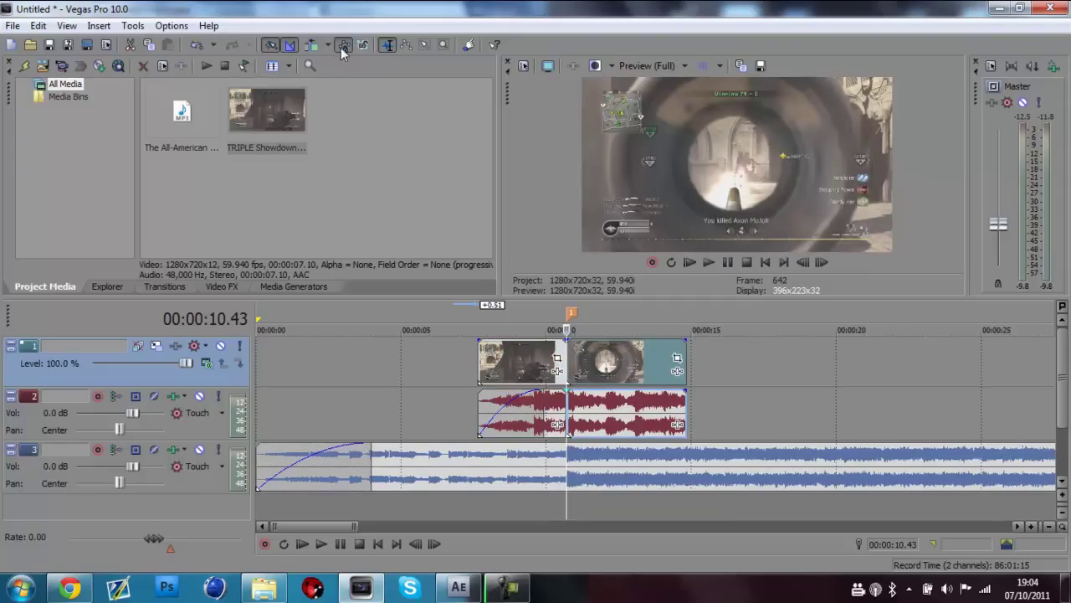
{"action": "left_click", "coordinate": [362, 45]}
{"action": "key", "text": "Right"}
{"action": "key", "text": "Right"}
{"action": "key", "text": "Right"}
{"action": "key", "text": "Right"}
{"action": "key", "text": "Right"}
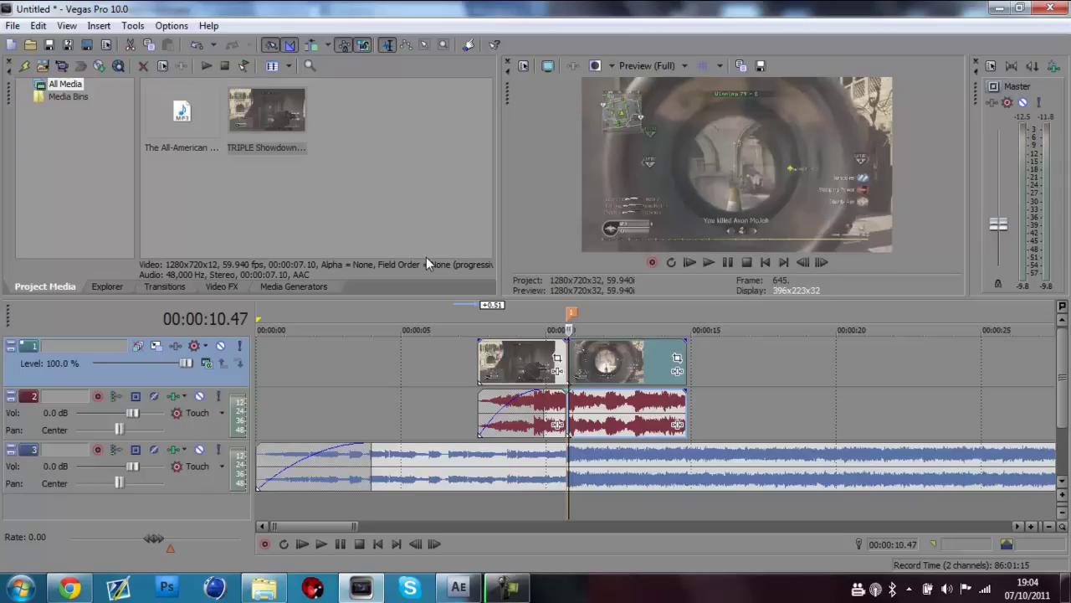
{"action": "key", "text": "Right"}
{"action": "key", "text": "Right"}
{"action": "key", "text": "Right"}
{"action": "key", "text": "Right"}
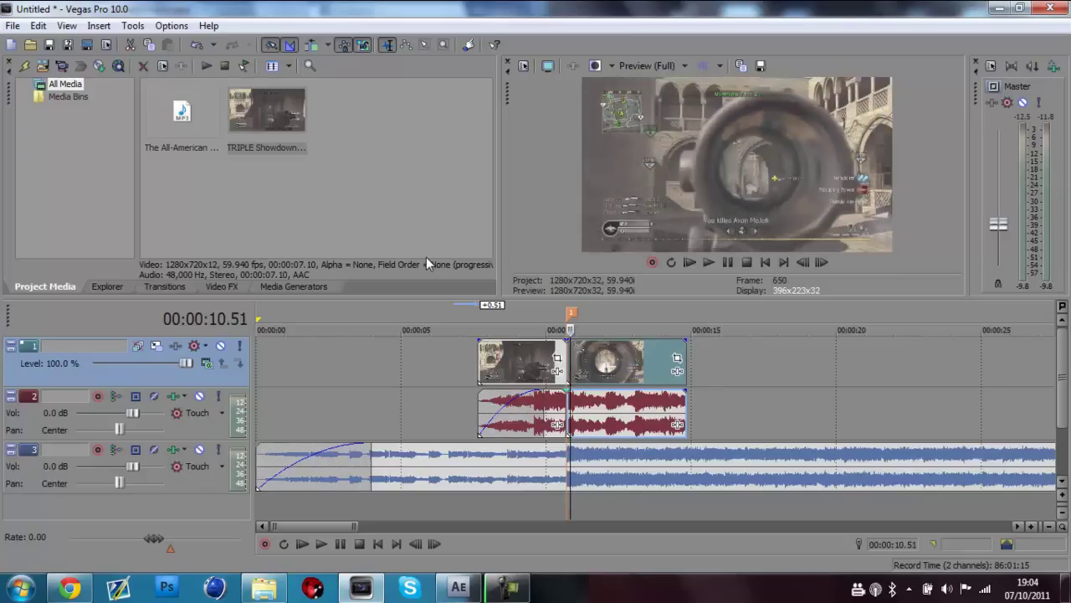
{"action": "key", "text": "Right"}
{"action": "key", "text": "Right"}
{"action": "key", "text": "Right"}
{"action": "key", "text": "Right"}
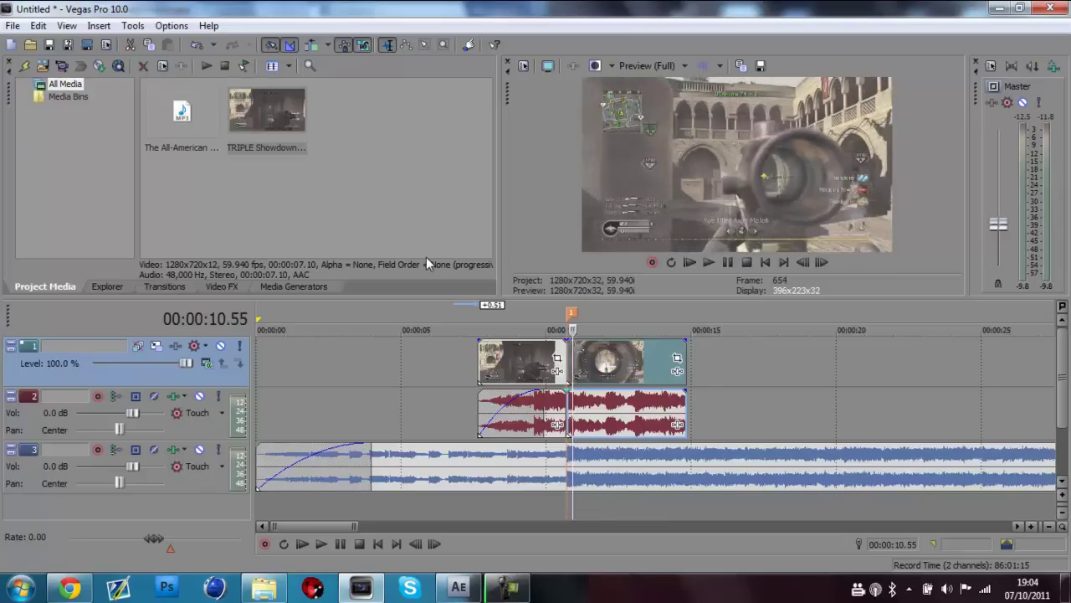
{"action": "key", "text": "Right"}
{"action": "key", "text": "Right"}
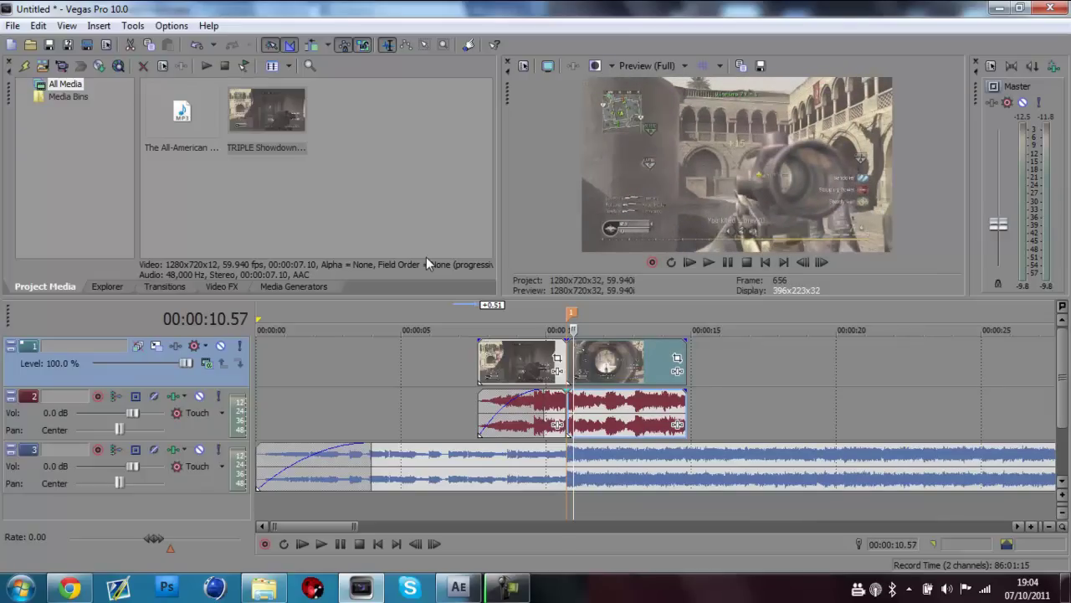
{"action": "key", "text": "Right"}
{"action": "key", "text": "Left"}
{"action": "key", "text": "Left"}
{"action": "key", "text": "s"}
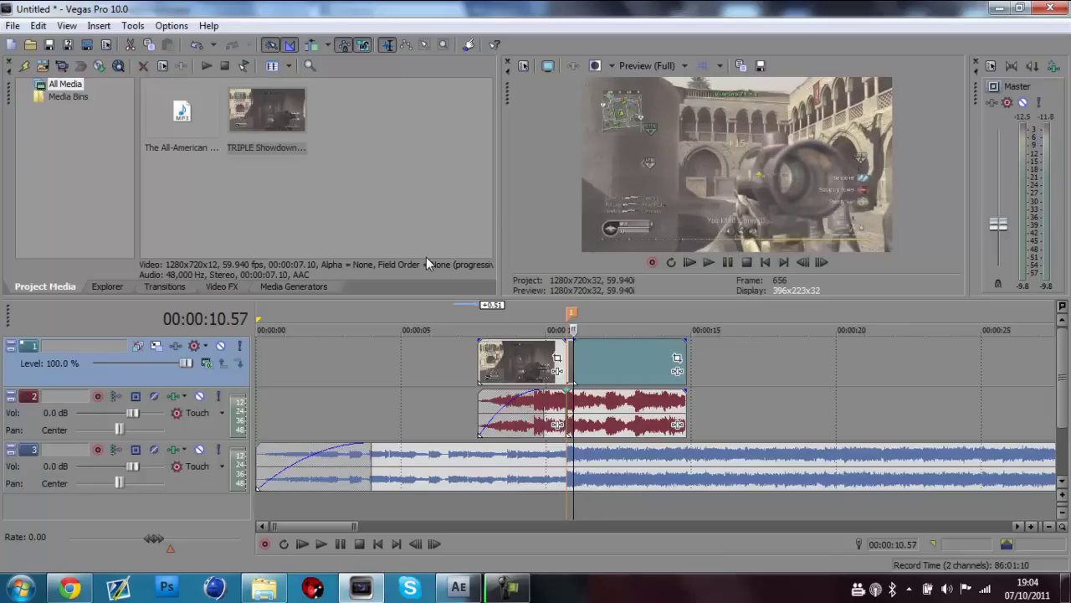
{"action": "key", "text": "Right"}
{"action": "key", "text": "Right"}
{"action": "key", "text": "Right"}
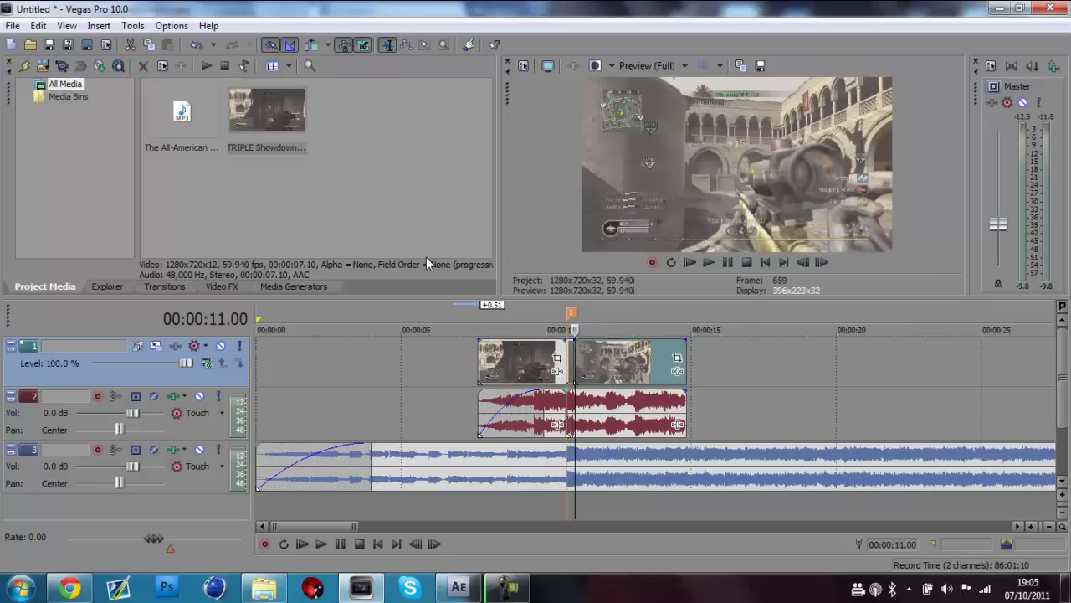
{"action": "key", "text": "Up"}
{"action": "key", "text": "Up"}
{"action": "key", "text": "Up"}
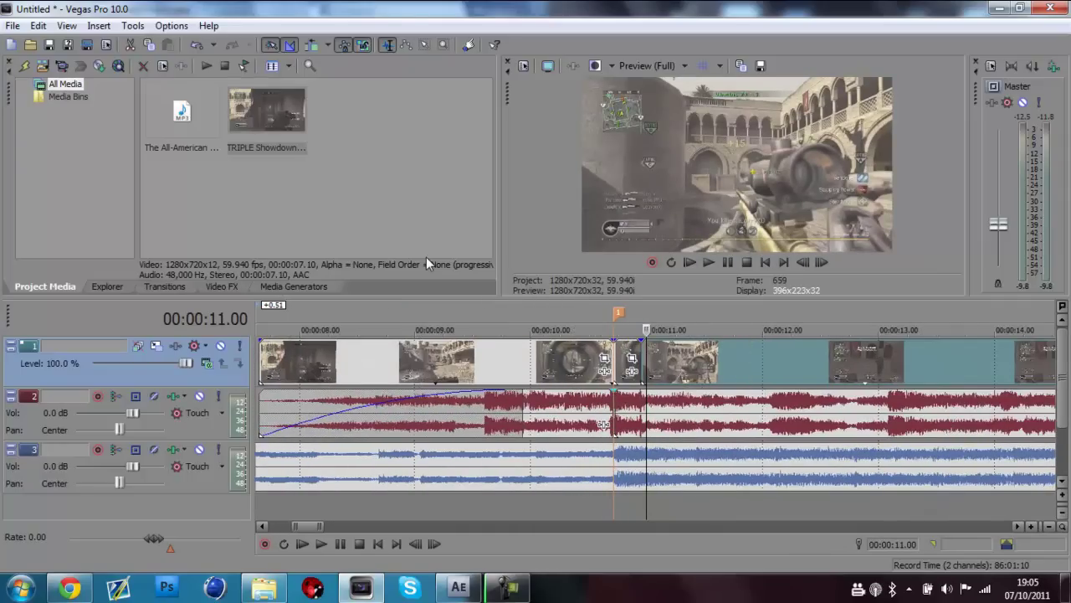
{"action": "key", "text": "Up"}
{"action": "key", "text": "Up"}
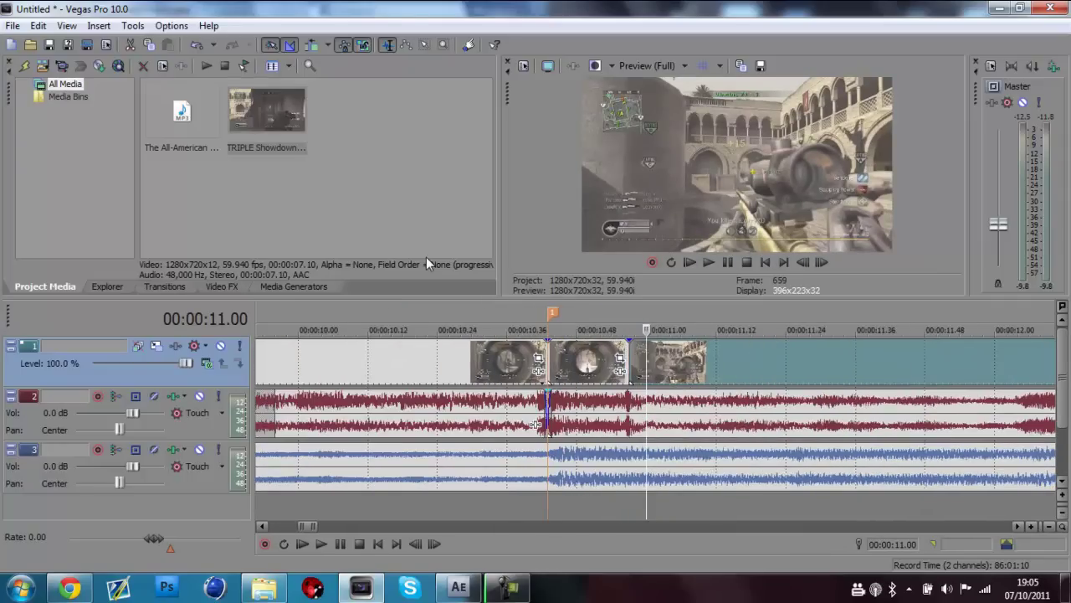
{"action": "key", "text": "Down"}
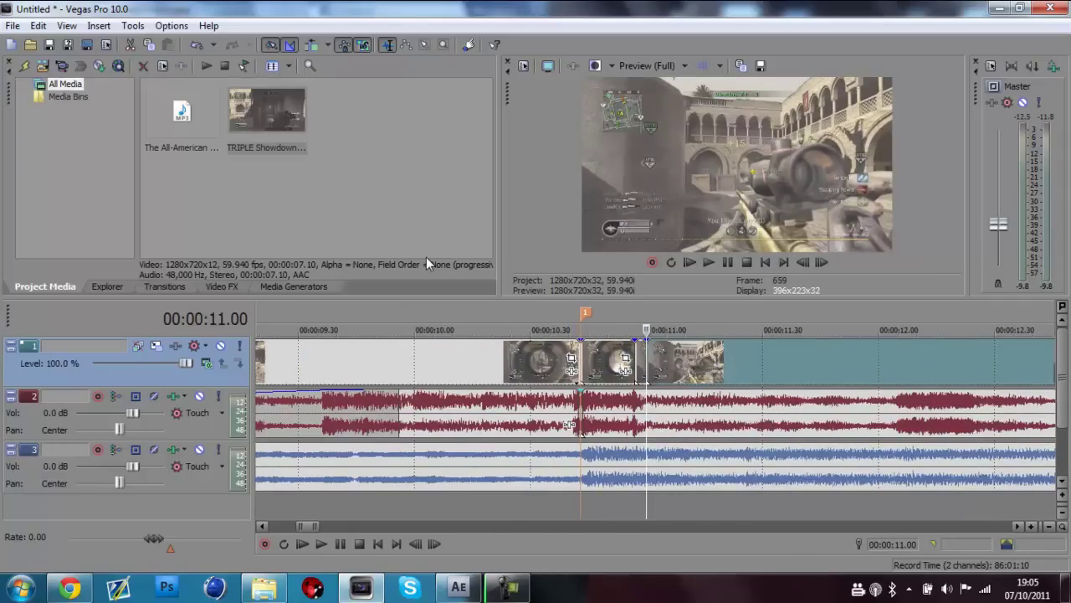
{"action": "key", "text": "Left"}
{"action": "key", "text": "Left"}
{"action": "key", "text": "Left"}
{"action": "key", "text": "Down"}
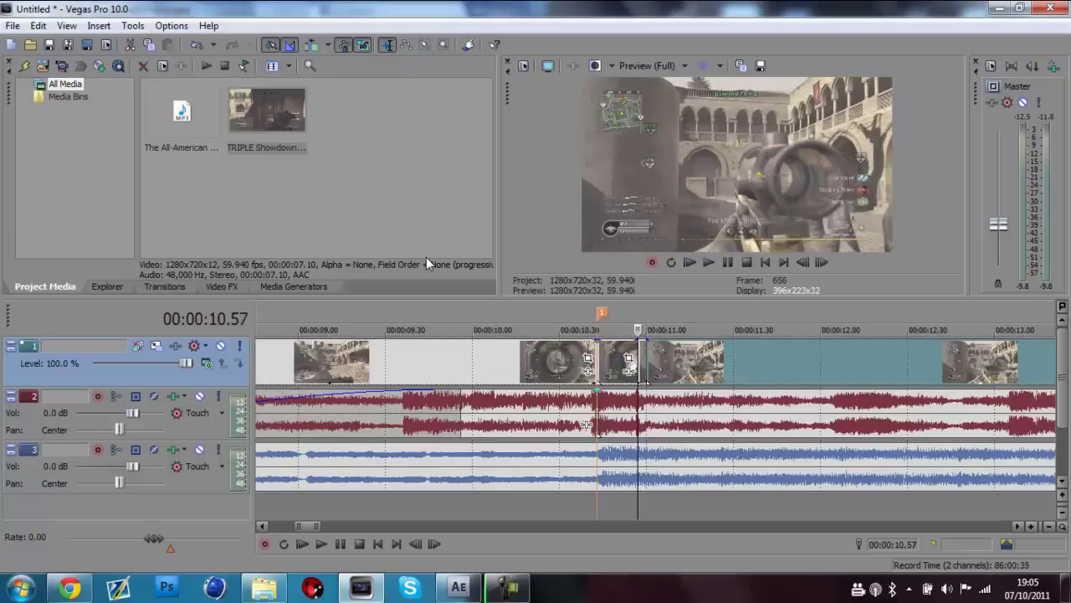
{"action": "key", "text": "Right"}
{"action": "key", "text": "Right"}
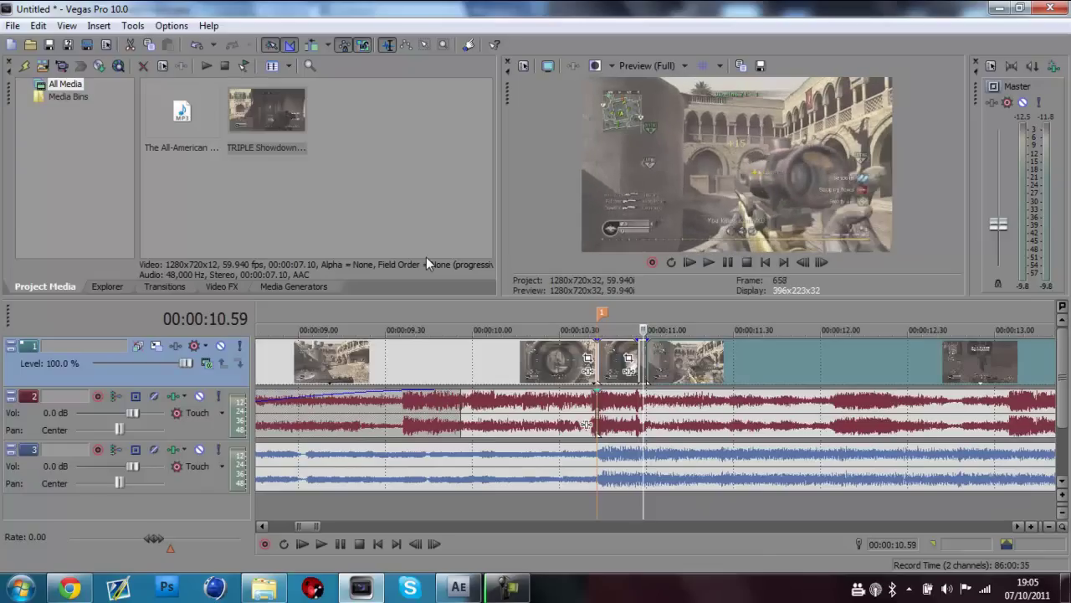
{"action": "key", "text": "Right"}
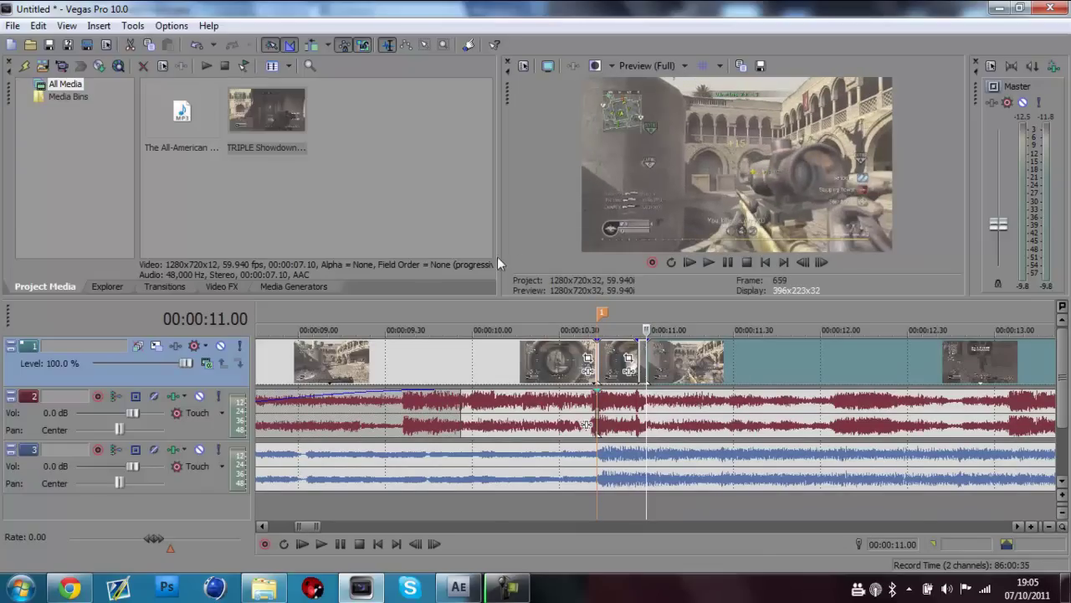
Push the later footage right, leaving a 2.05 s gap from 00:00:11.00 to 00:00:13.05, and select that range.
{"action": "scroll", "coordinate": [655, 367], "scroll_direction": "down", "scroll_amount": 1}
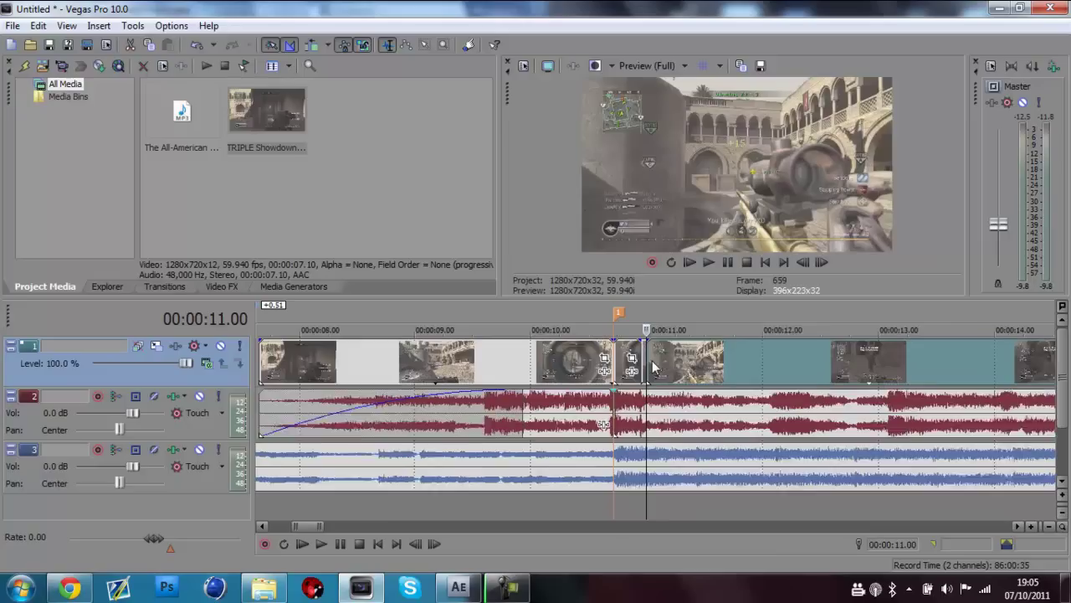
{"action": "scroll", "coordinate": [655, 366], "scroll_direction": "down", "scroll_amount": 1}
{"action": "scroll", "coordinate": [655, 367], "scroll_direction": "down", "scroll_amount": 1}
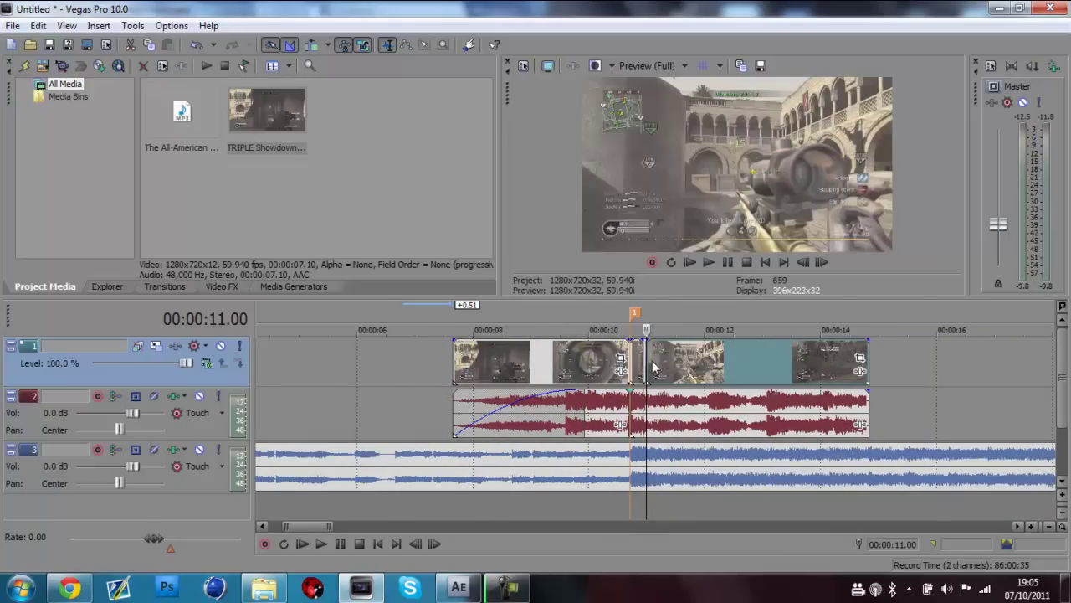
{"action": "left_click_drag", "start_coordinate": [654, 367], "coordinate": [772, 366]}
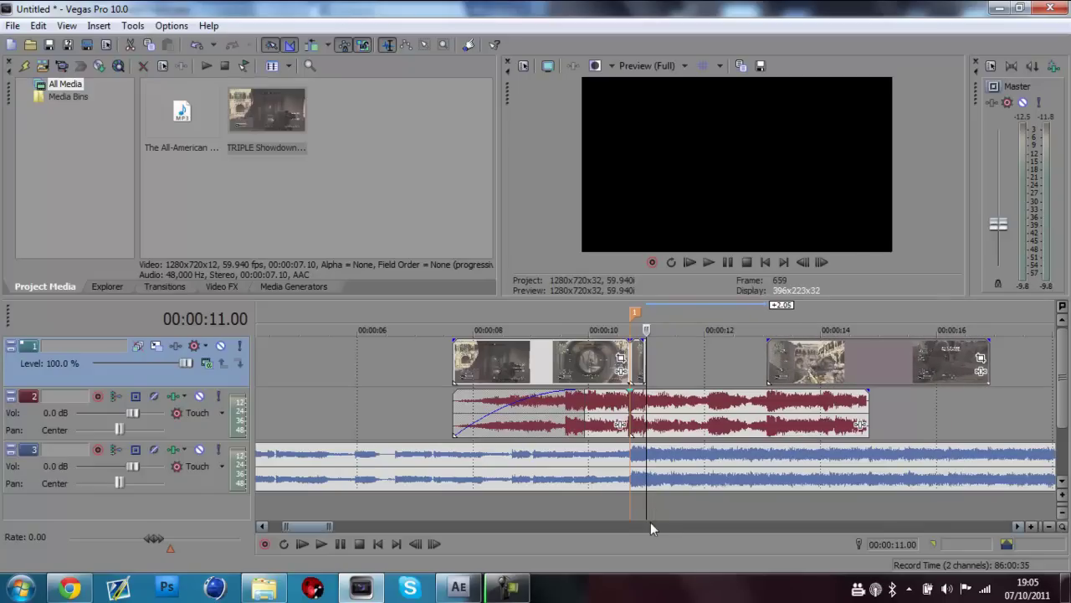
{"action": "left_click_drag", "start_coordinate": [766, 508], "coordinate": [649, 506]}
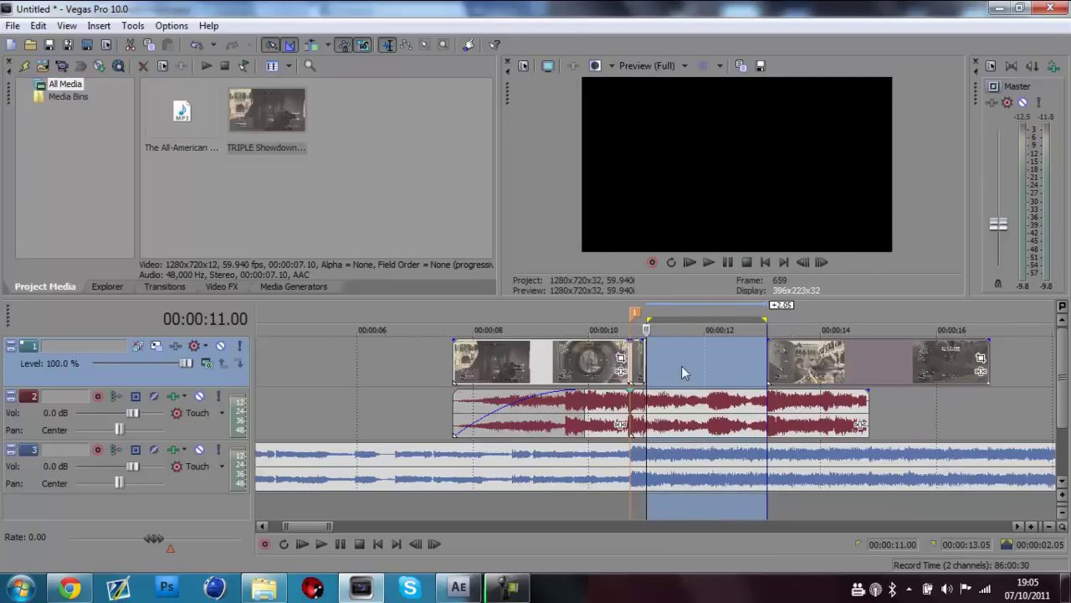
{"action": "right_click", "coordinate": [681, 372]}
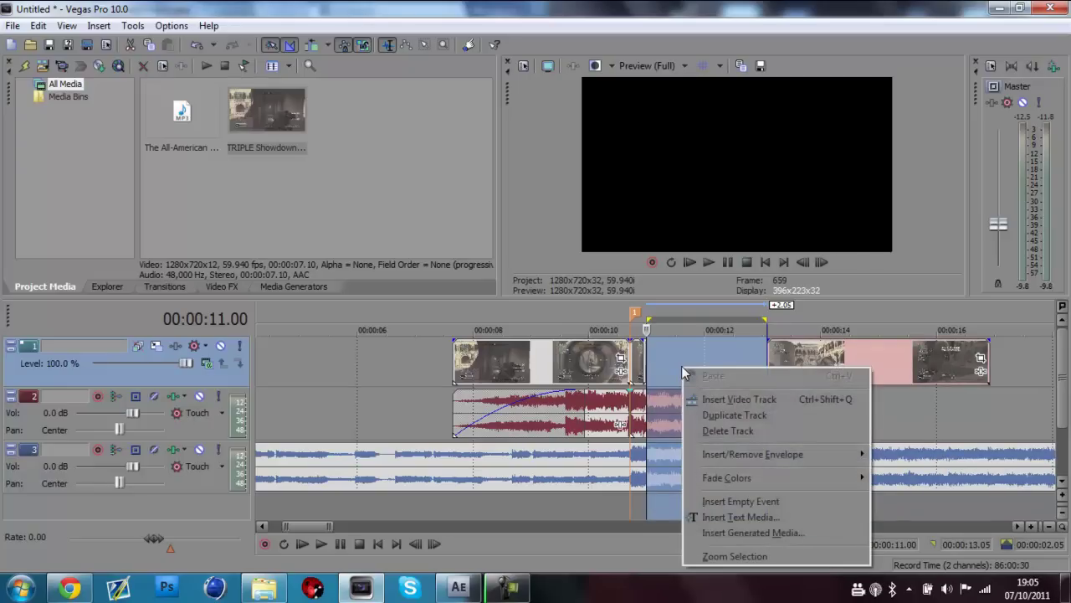
Fill the gap with a 'Sample Text' text media event and select 00:00:10.57–00:00:13.05.
{"action": "left_click", "coordinate": [722, 515]}
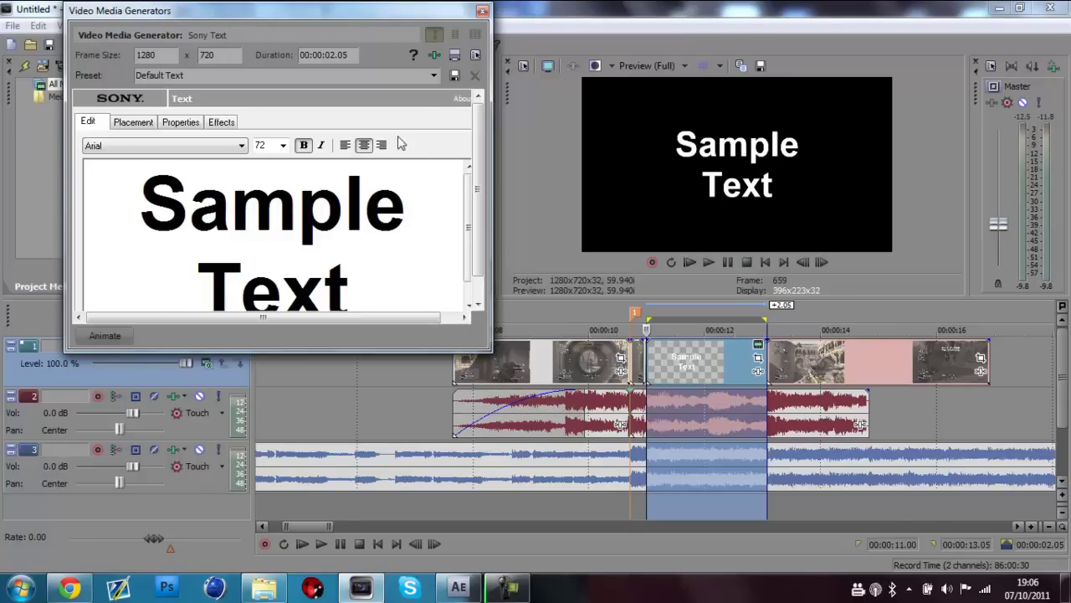
{"action": "left_click", "coordinate": [483, 12]}
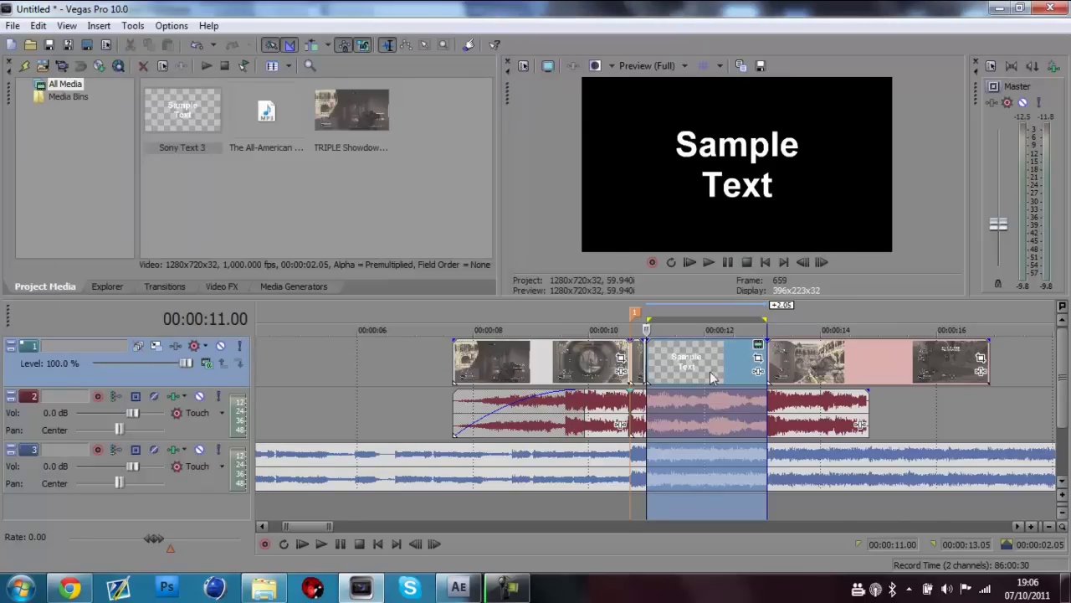
{"action": "left_click", "coordinate": [832, 501]}
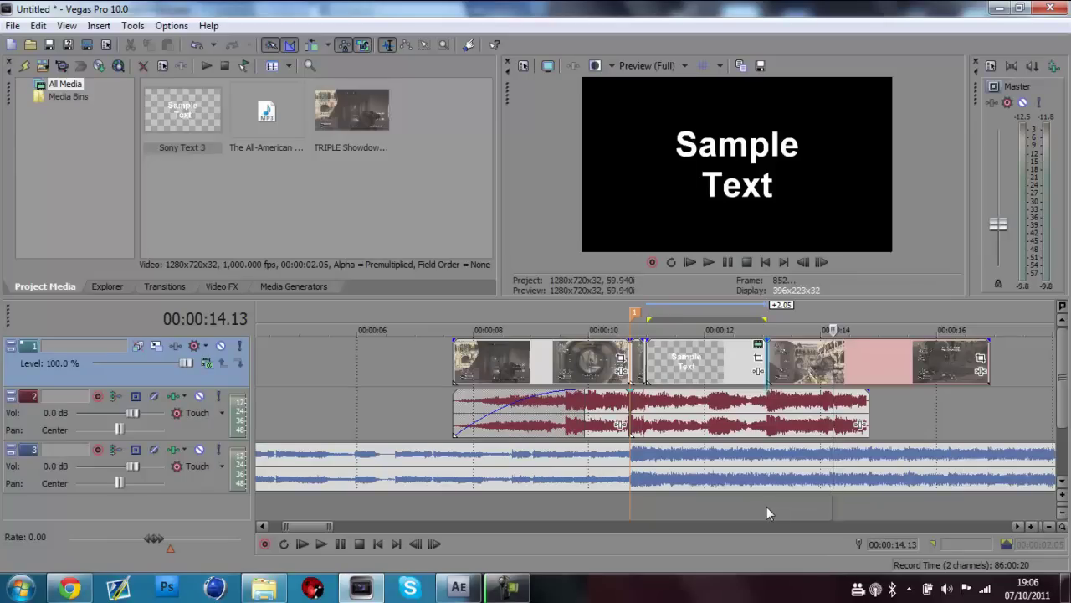
{"action": "left_click_drag", "start_coordinate": [766, 507], "coordinate": [643, 505]}
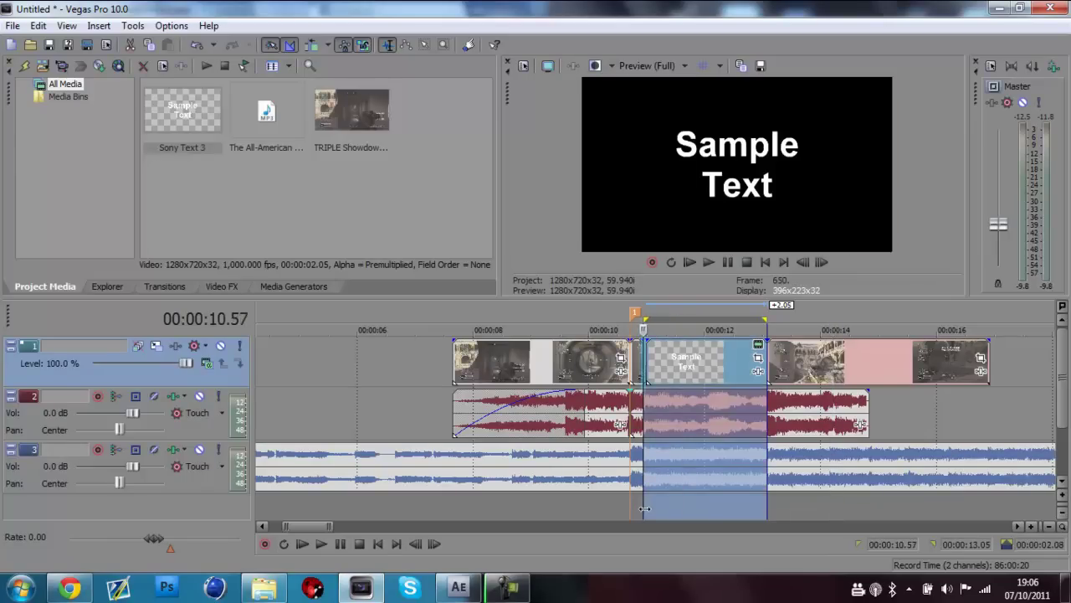
Start Render As and browse from the Desktop into the TUT TWIX folder as the AVI destination.
{"action": "left_click", "coordinate": [12, 25]}
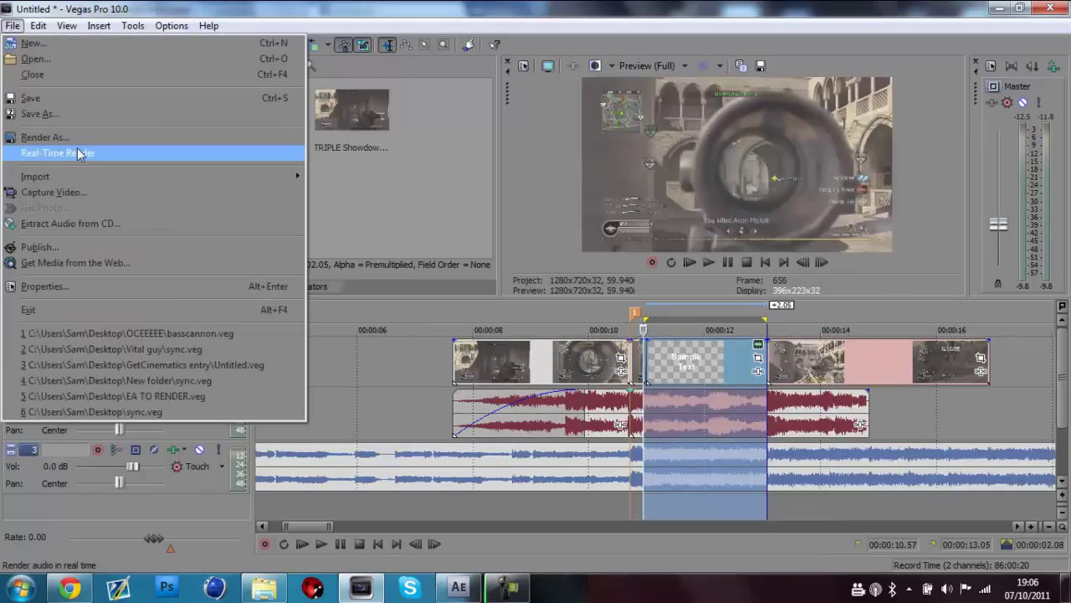
{"action": "left_click", "coordinate": [75, 139]}
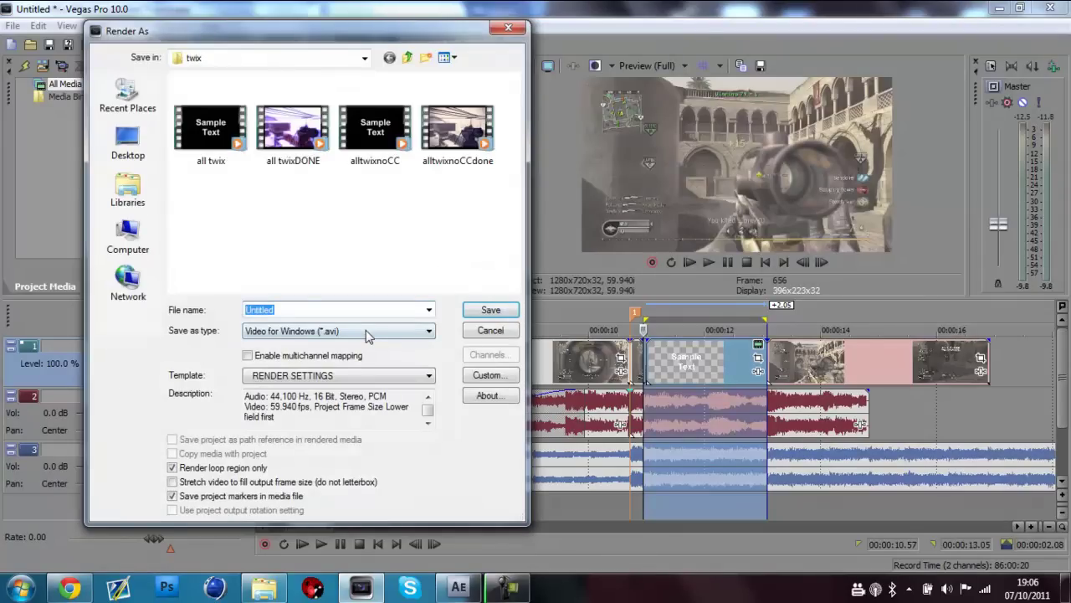
{"action": "left_click", "coordinate": [128, 143]}
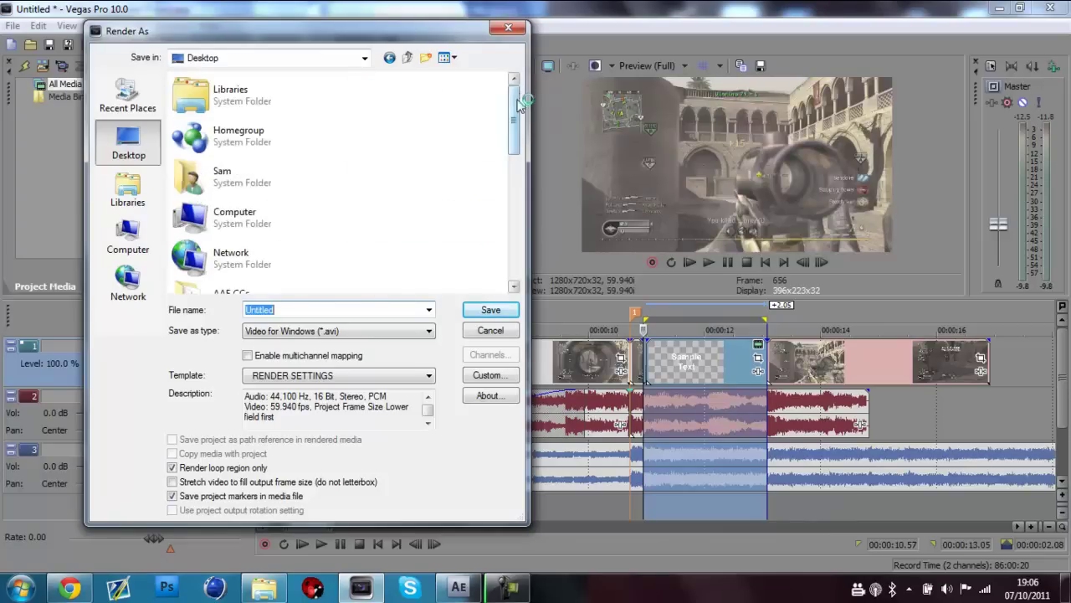
{"action": "left_click_drag", "start_coordinate": [519, 138], "coordinate": [519, 195]}
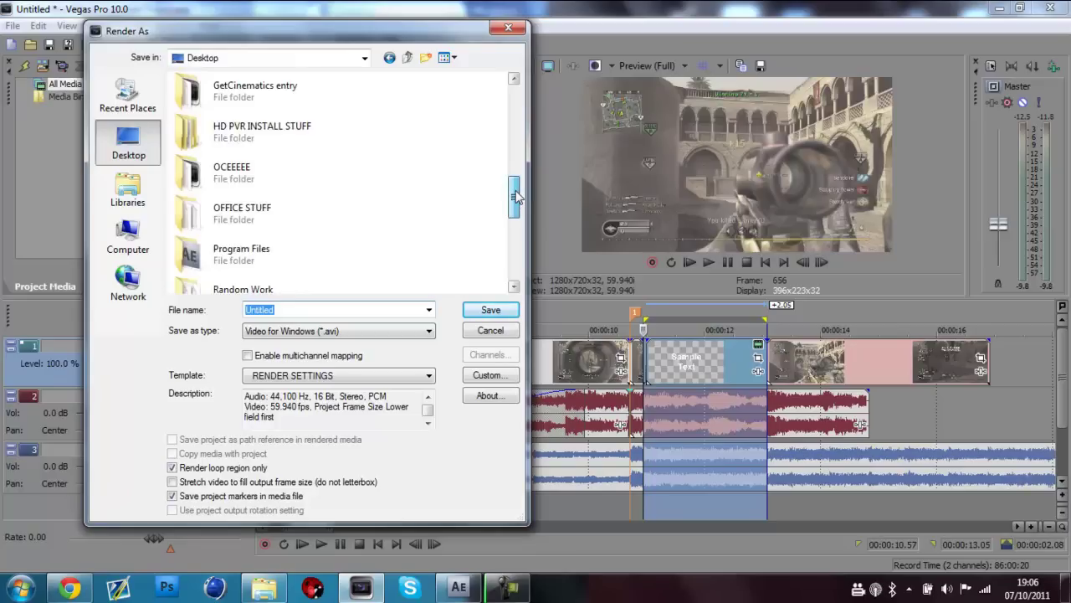
{"action": "mouse_move", "coordinate": [516, 195]}
{"action": "left_mouse_down"}
{"action": "mouse_move", "coordinate": [516, 229]}
{"action": "mouse_move", "coordinate": [516, 190]}
{"action": "left_mouse_up"}
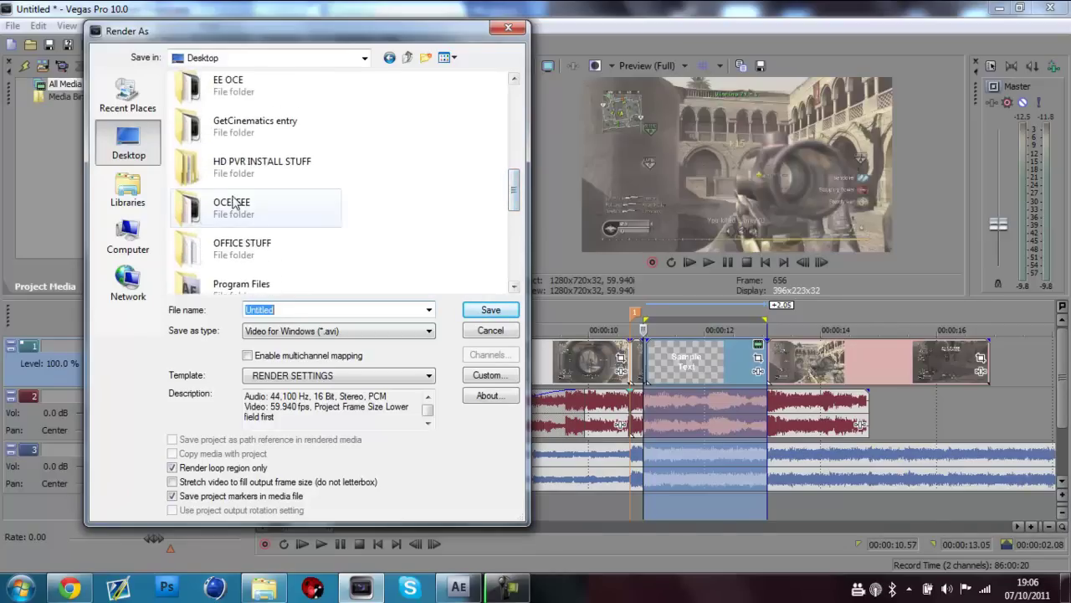
{"action": "double_click", "coordinate": [300, 204]}
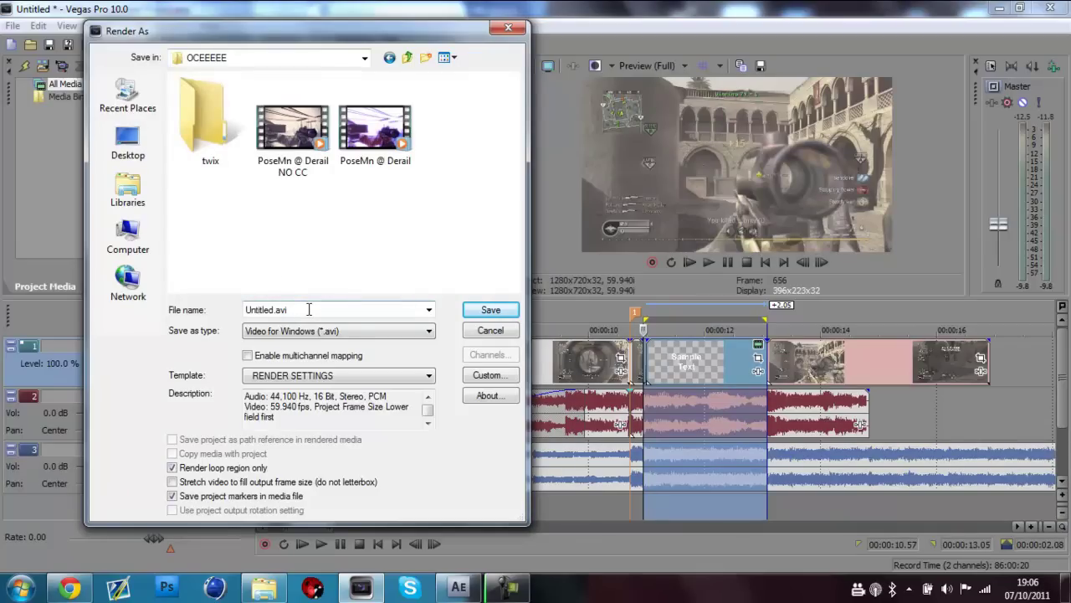
{"action": "left_click", "coordinate": [128, 140]}
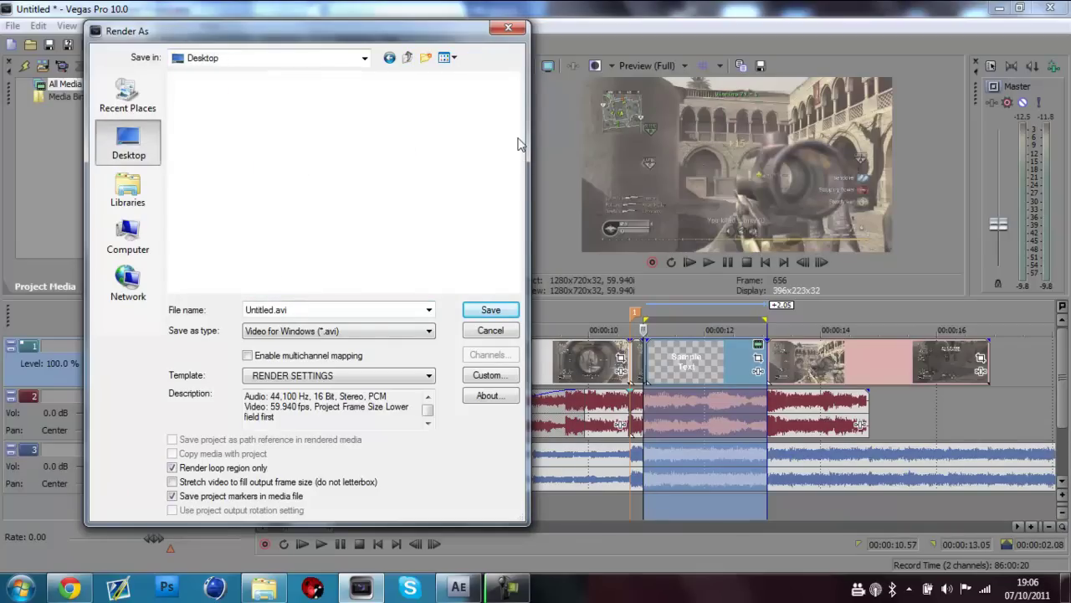
{"action": "left_click_drag", "start_coordinate": [518, 144], "coordinate": [519, 264]}
{"action": "double_click", "coordinate": [267, 206]}
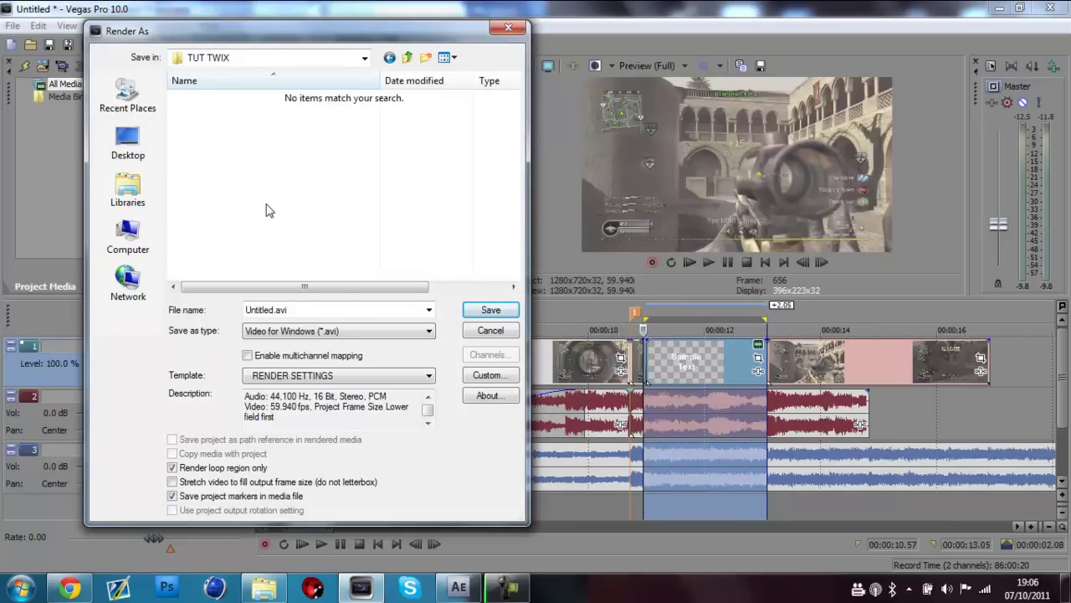
{"action": "left_click", "coordinate": [338, 311]}
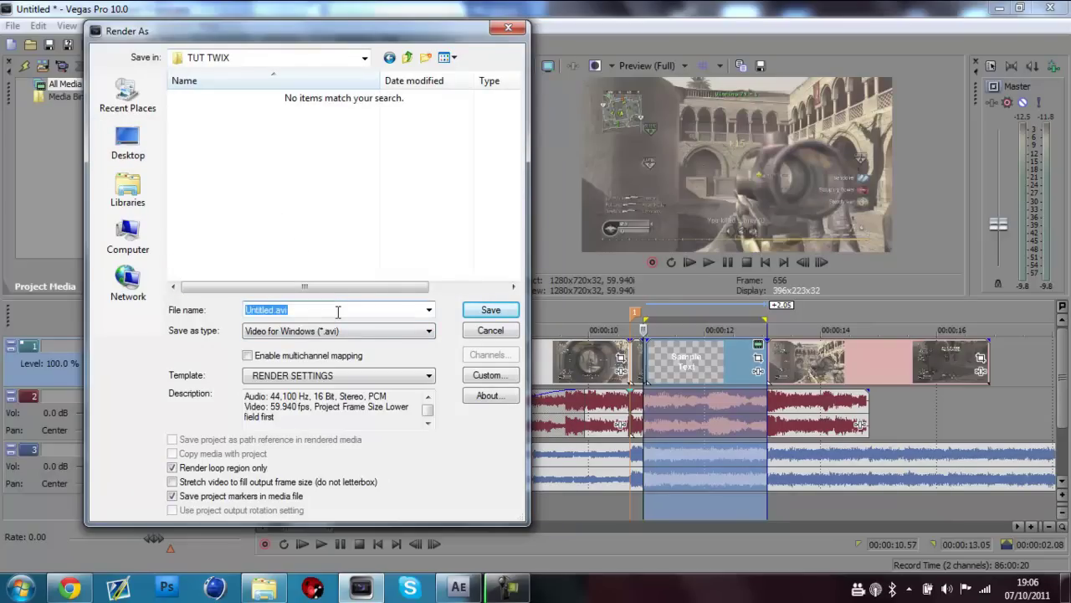
Keep Video for Windows (*.avi) as the output type and choose the RENDER SETTINGS template.
{"action": "left_click", "coordinate": [475, 376]}
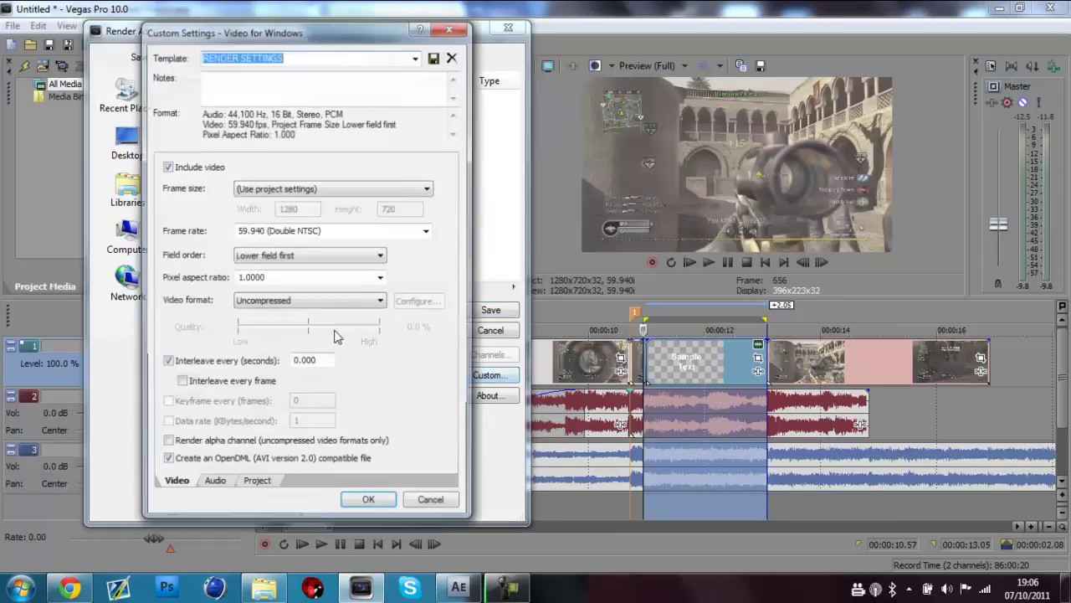
{"action": "left_click", "coordinate": [446, 31]}
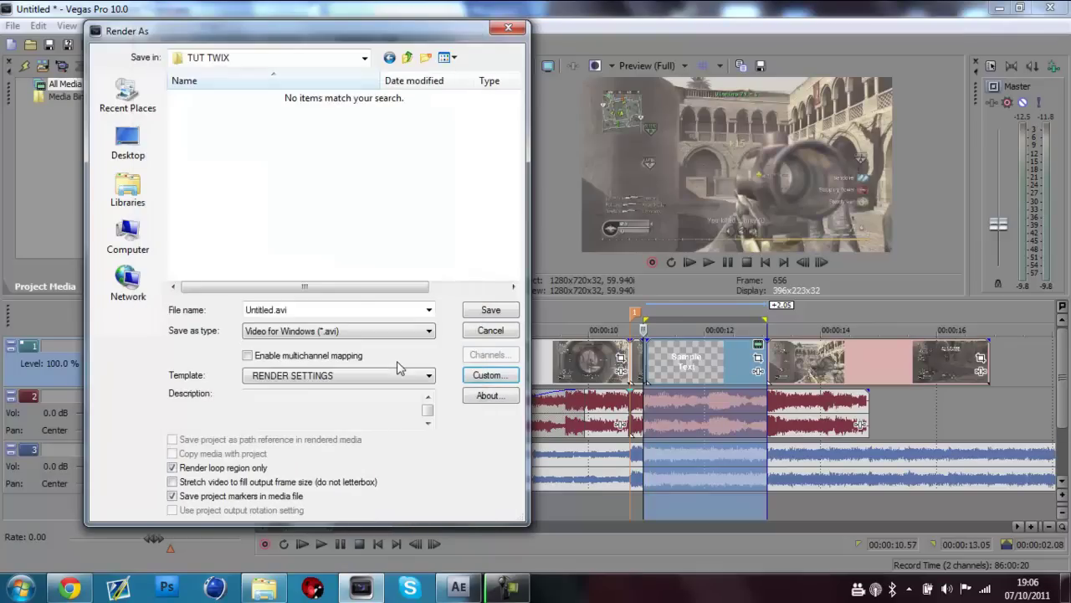
{"action": "left_click", "coordinate": [352, 333]}
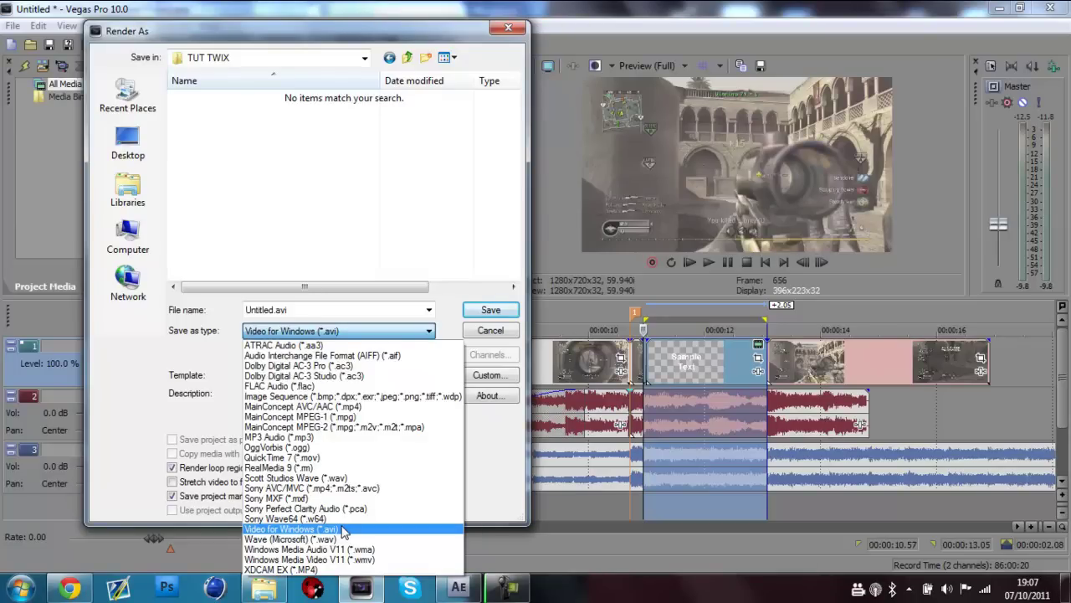
{"action": "left_click", "coordinate": [343, 529]}
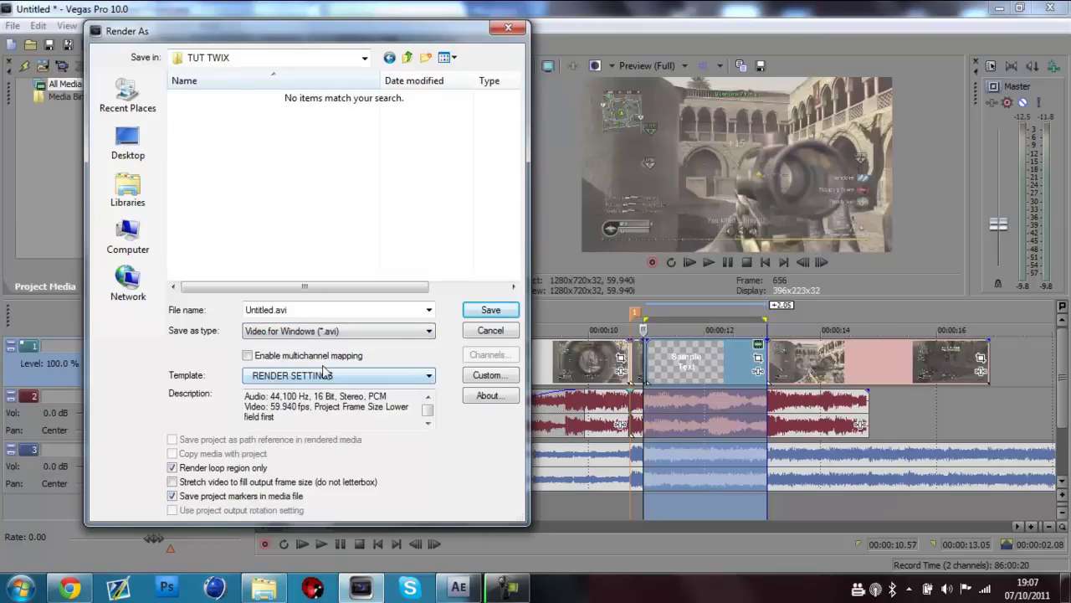
{"action": "left_click", "coordinate": [415, 381]}
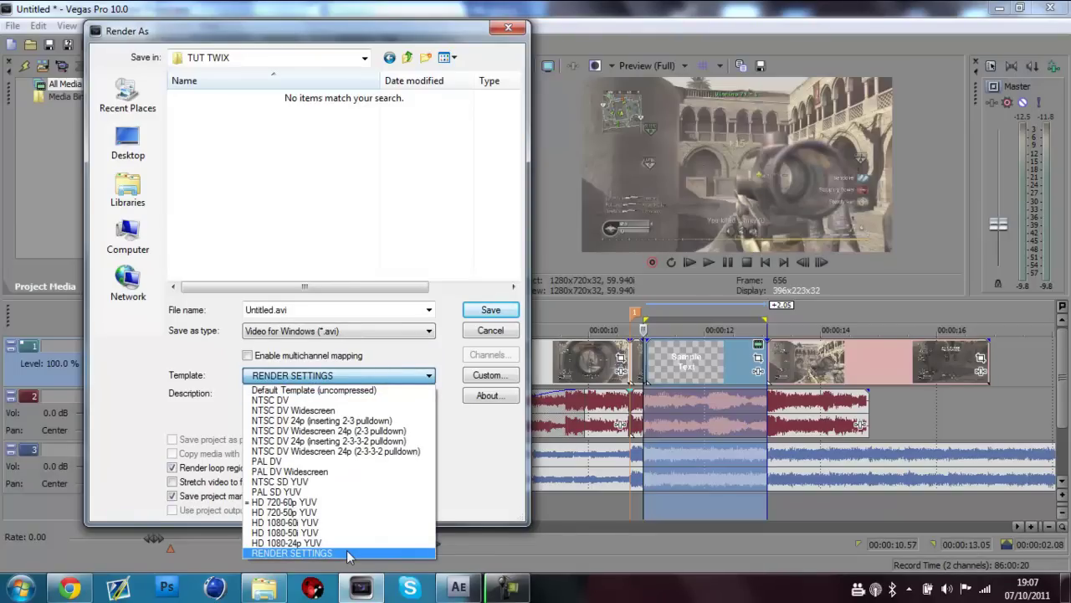
{"action": "left_click", "coordinate": [349, 553]}
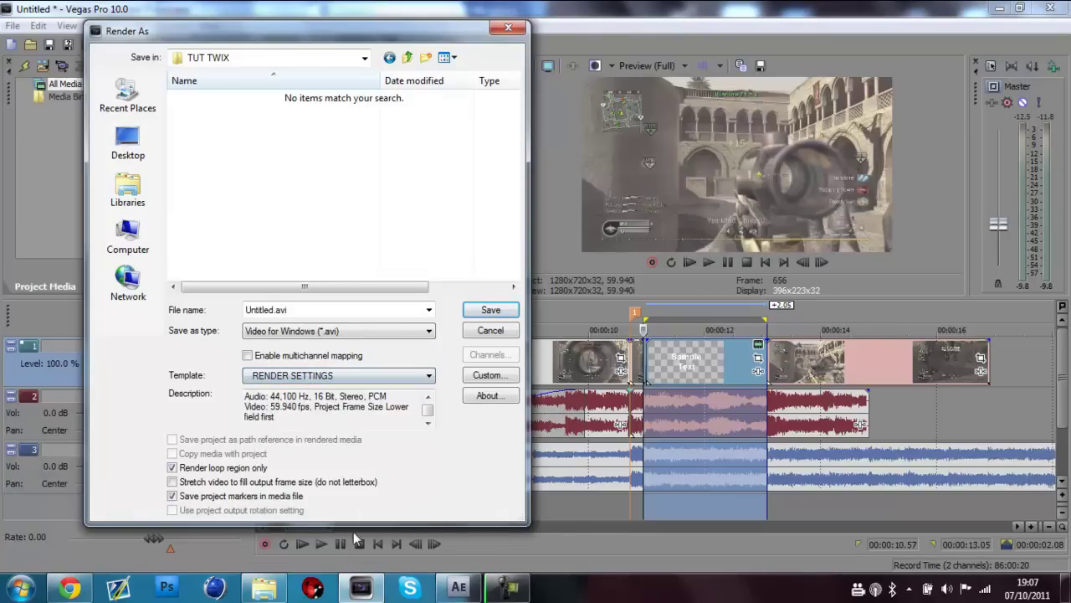
Review RENDER SETTINGS' video (Uncompressed, 59.940 fps, OpenDML) and its PCM 44,100 Hz 16-bit stereo audio.
{"action": "left_click", "coordinate": [497, 378]}
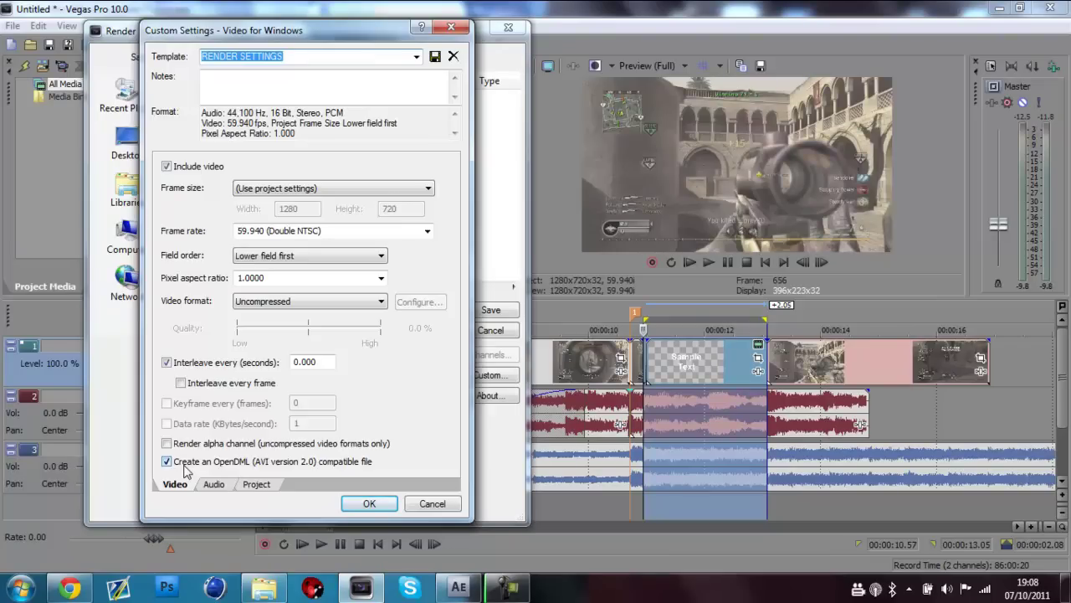
{"action": "left_click", "coordinate": [215, 487]}
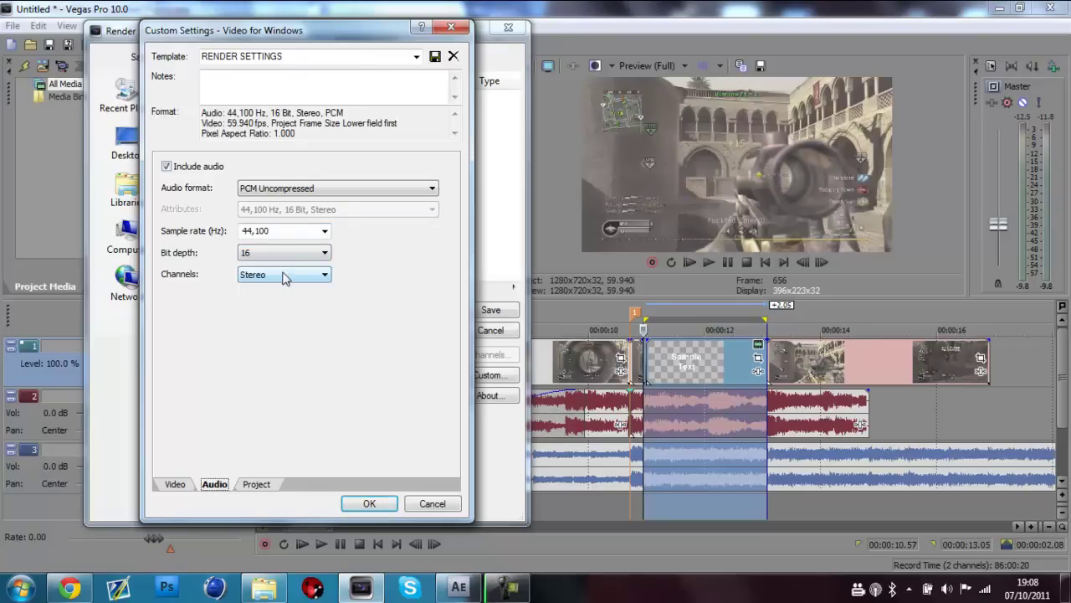
Set the project's video rendering quality to Best.
{"action": "left_click", "coordinate": [272, 486]}
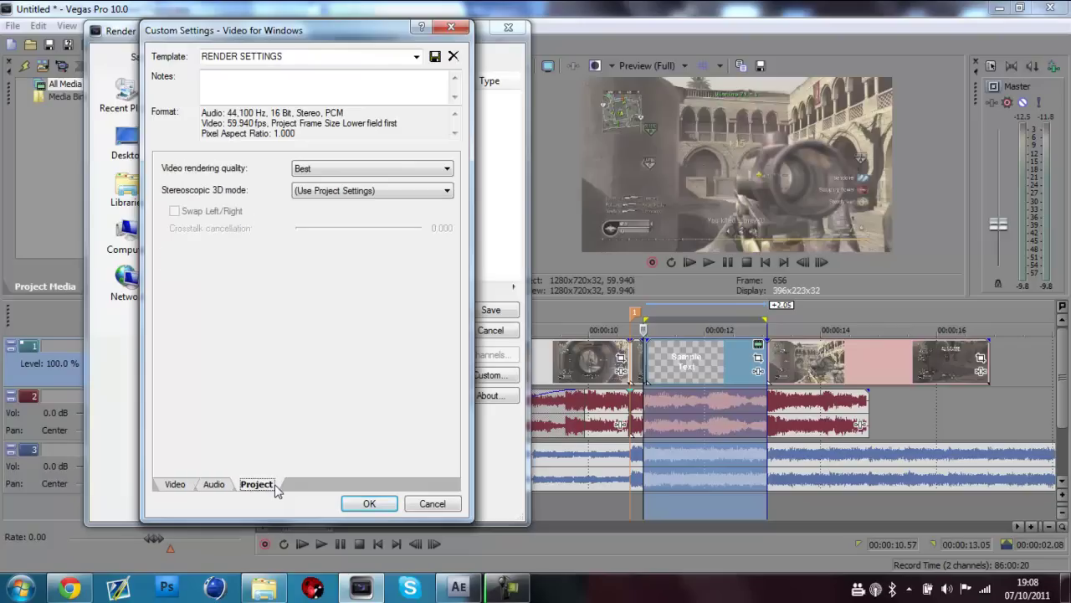
{"action": "left_click", "coordinate": [325, 170]}
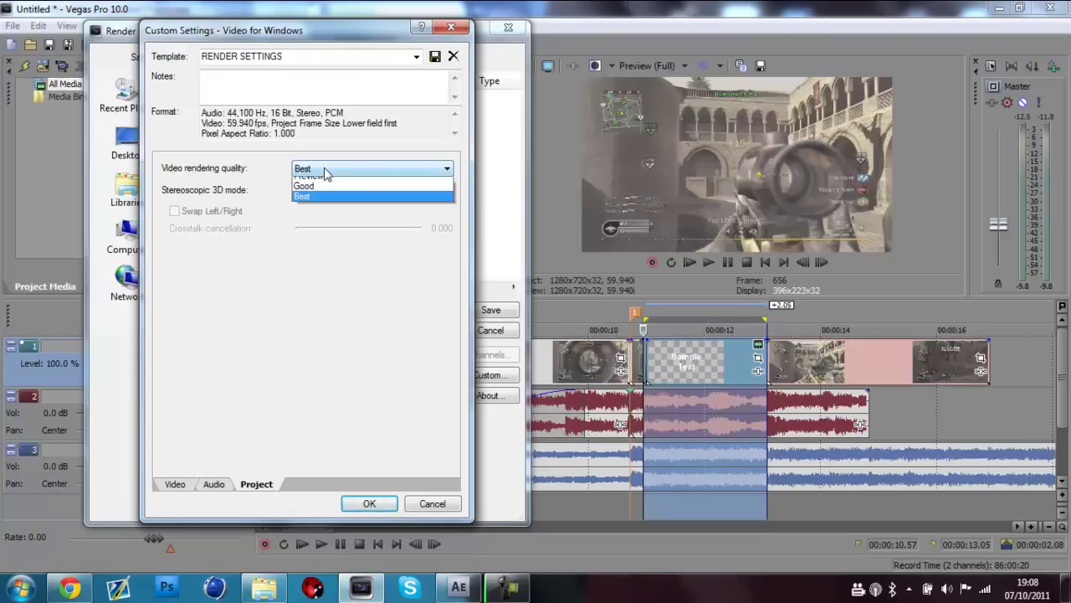
{"action": "left_click", "coordinate": [323, 224]}
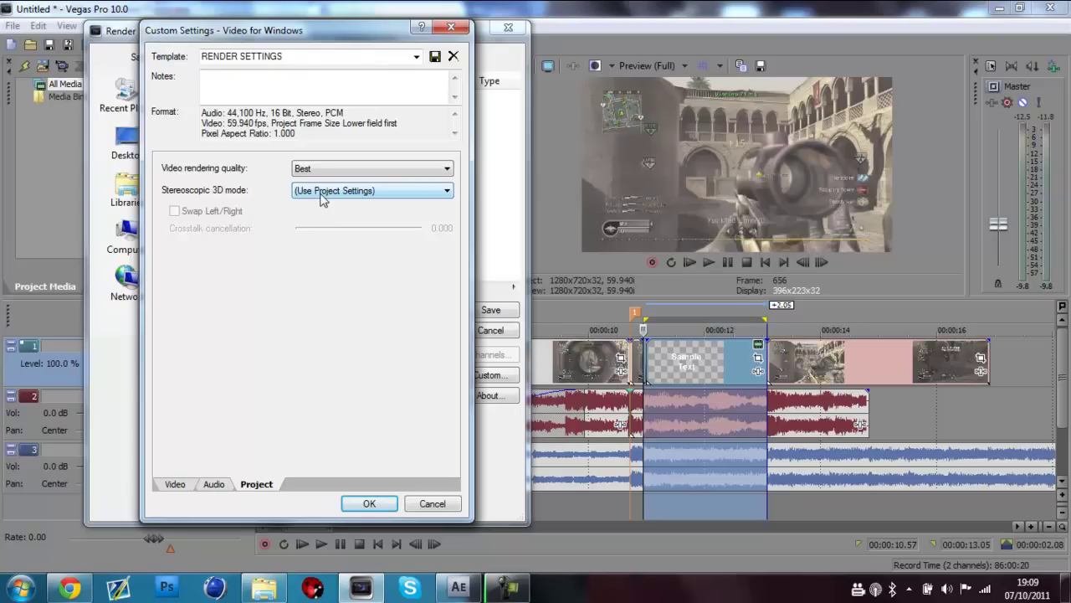
Save the RENDER SETTINGS template and close Render As without rendering.
{"action": "left_click", "coordinate": [314, 57]}
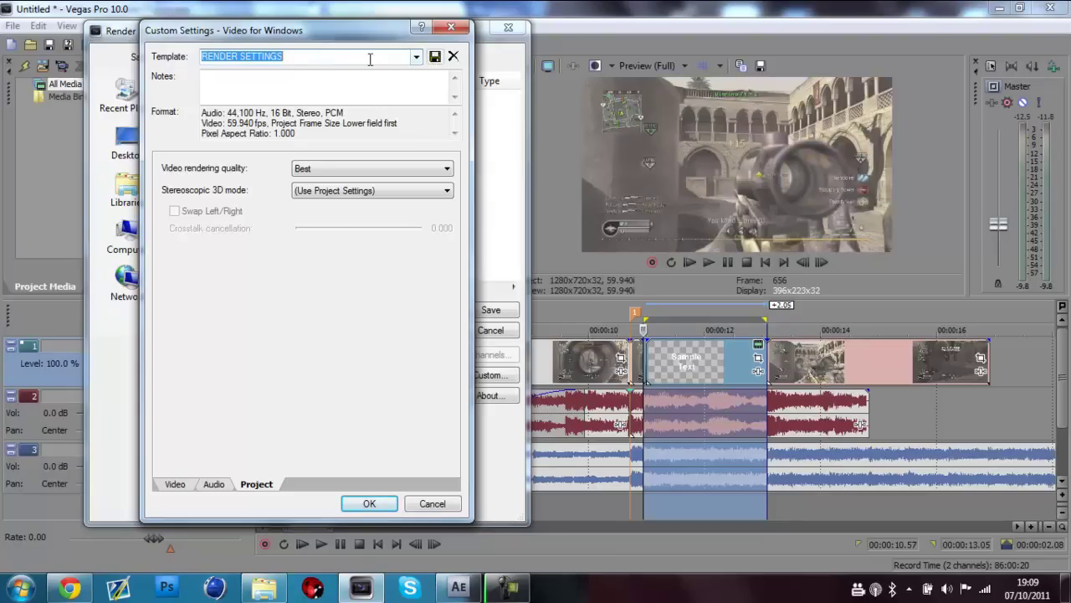
{"action": "left_click", "coordinate": [436, 57]}
{"action": "left_click", "coordinate": [369, 504]}
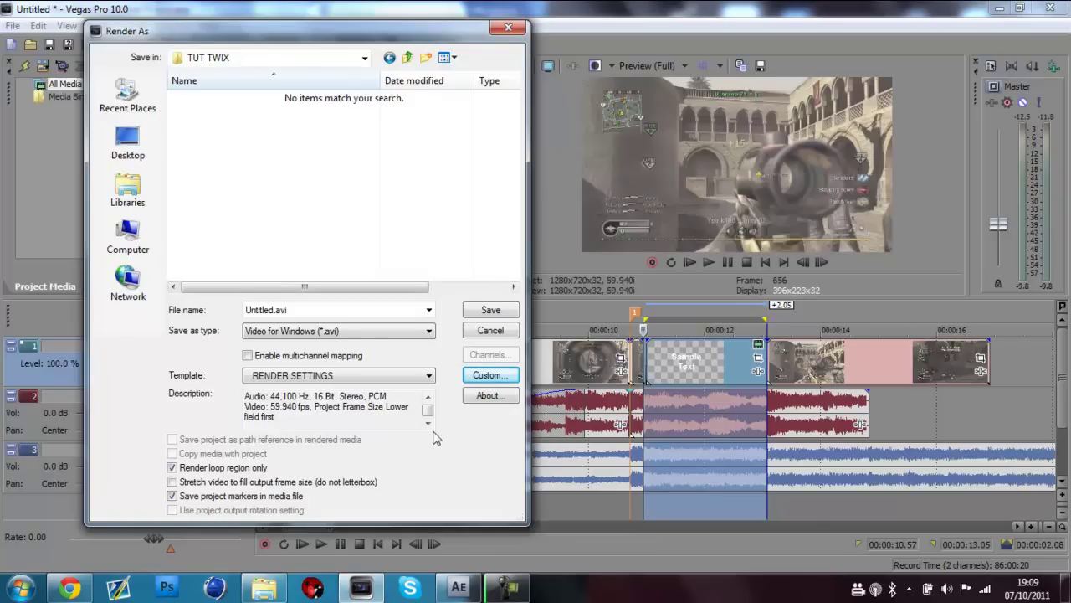
{"action": "mouse_move", "coordinate": [457, 587]}
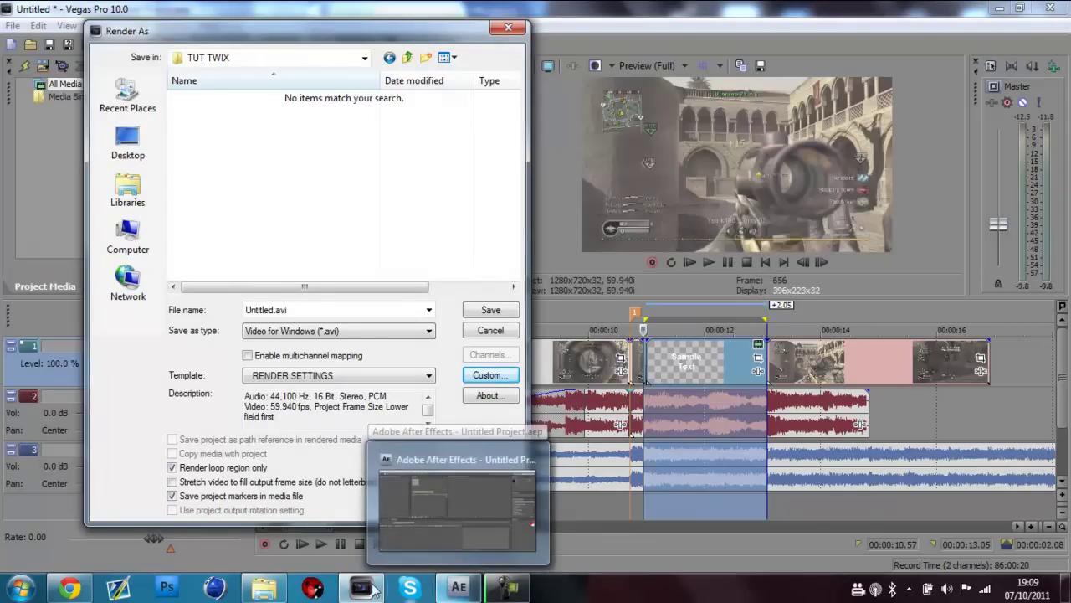
{"action": "left_click", "coordinate": [507, 30]}
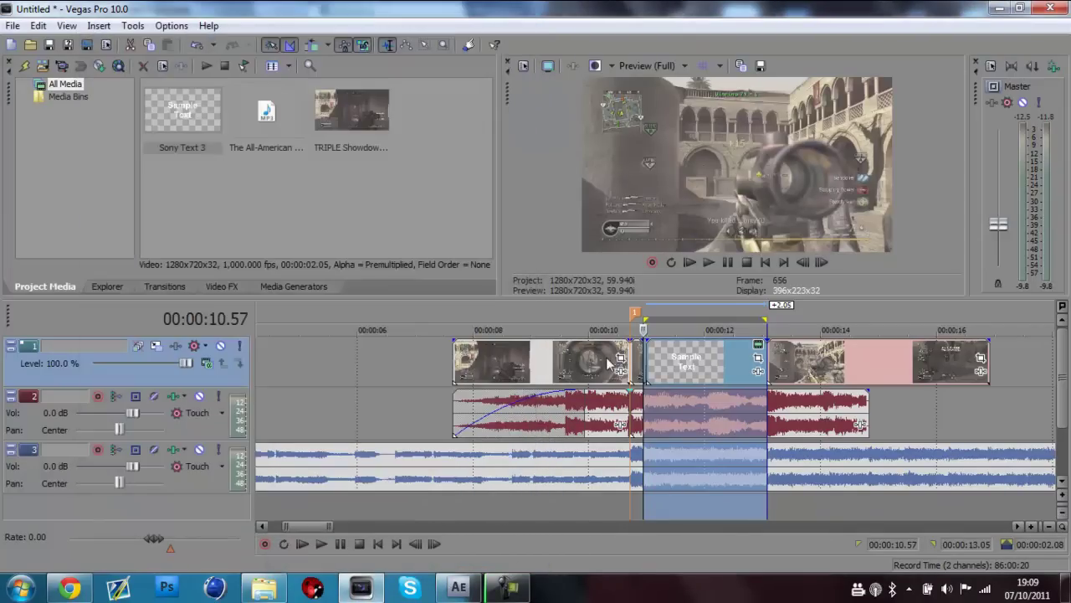
Select the first video clip with the Selection Edit Tool and turn off Maintain Aspect Ratio.
{"action": "left_click", "coordinate": [656, 352]}
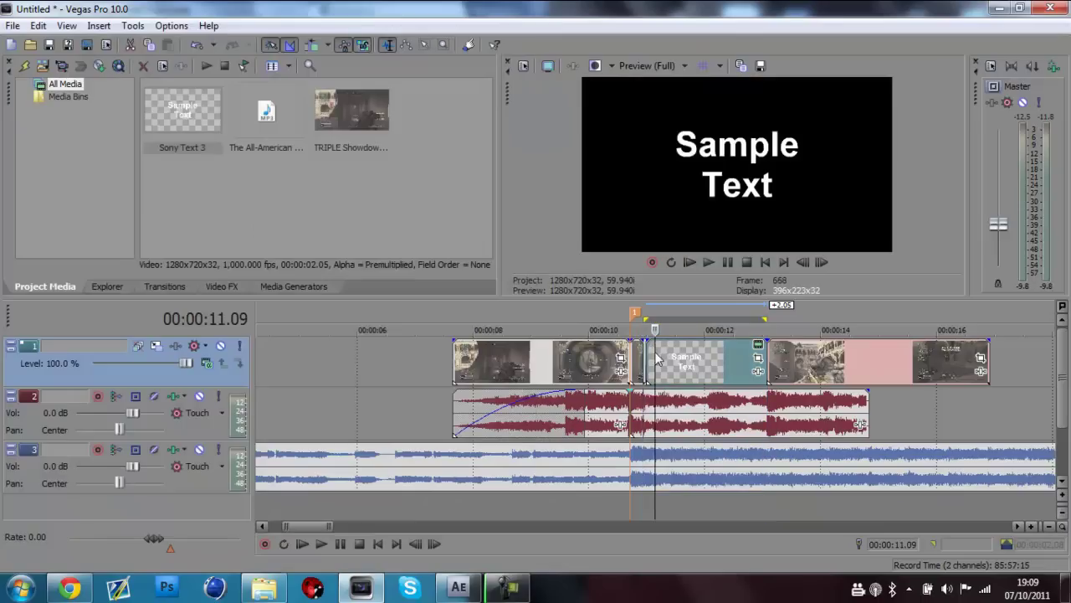
{"action": "left_click", "coordinate": [425, 44]}
{"action": "left_click", "coordinate": [765, 371]}
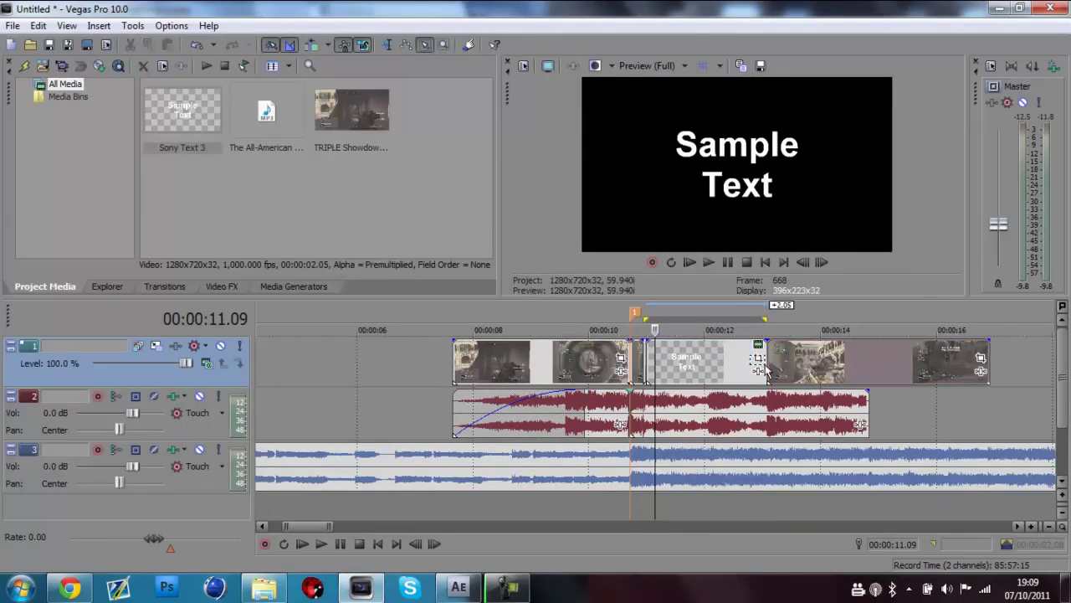
{"action": "left_click_drag", "start_coordinate": [766, 371], "coordinate": [481, 347]}
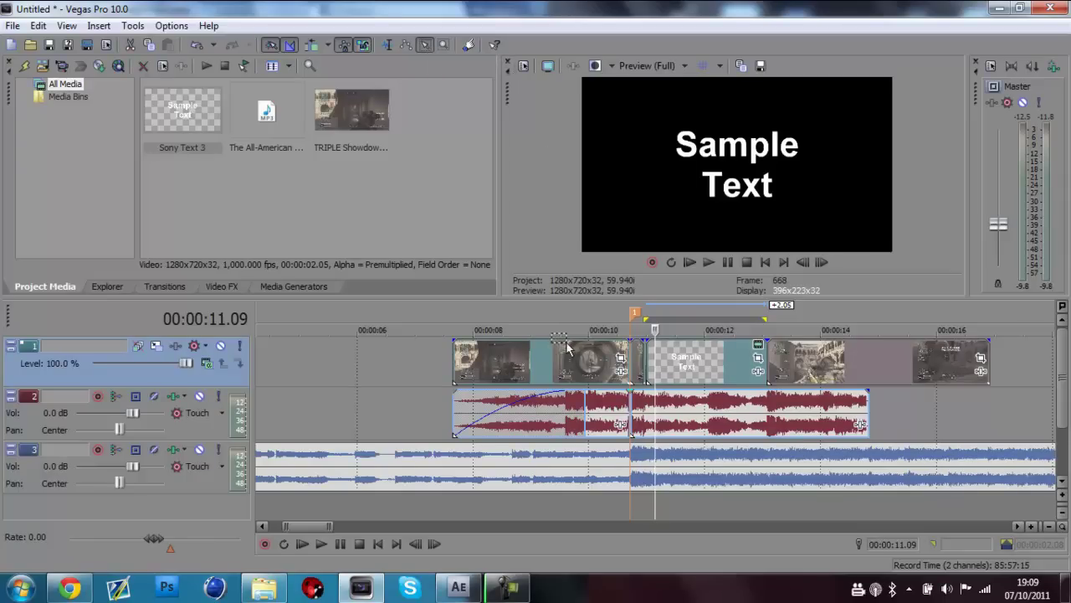
{"action": "left_click_drag", "start_coordinate": [570, 341], "coordinate": [588, 359]}
{"action": "right_click", "coordinate": [588, 360]}
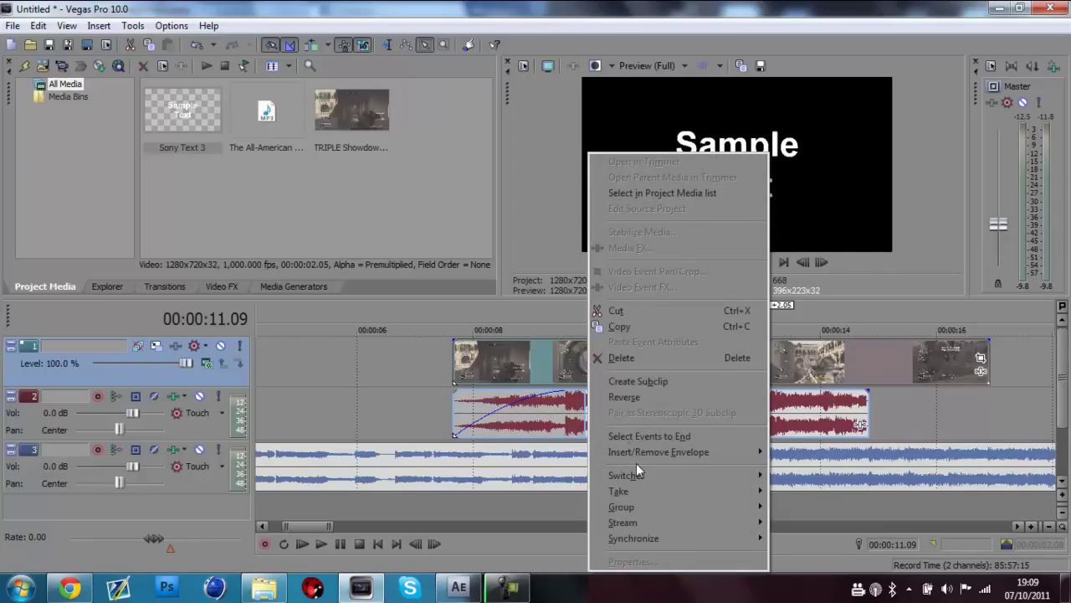
{"action": "mouse_move", "coordinate": [636, 476]}
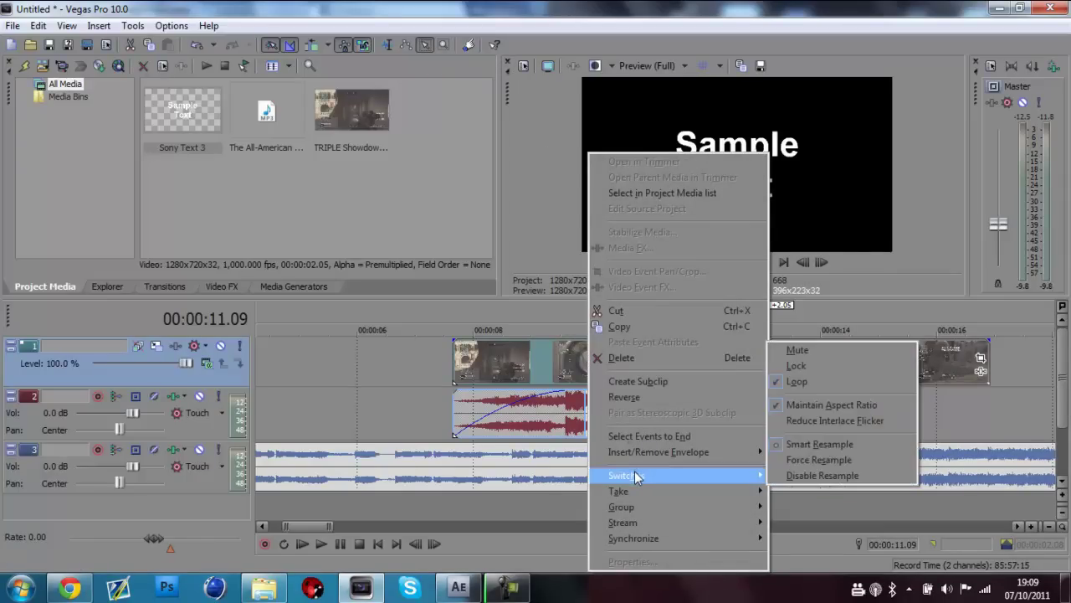
{"action": "left_click", "coordinate": [833, 406]}
Disable resampling on the later video clip and turn on Auto Ripple.
{"action": "right_click", "coordinate": [818, 358]}
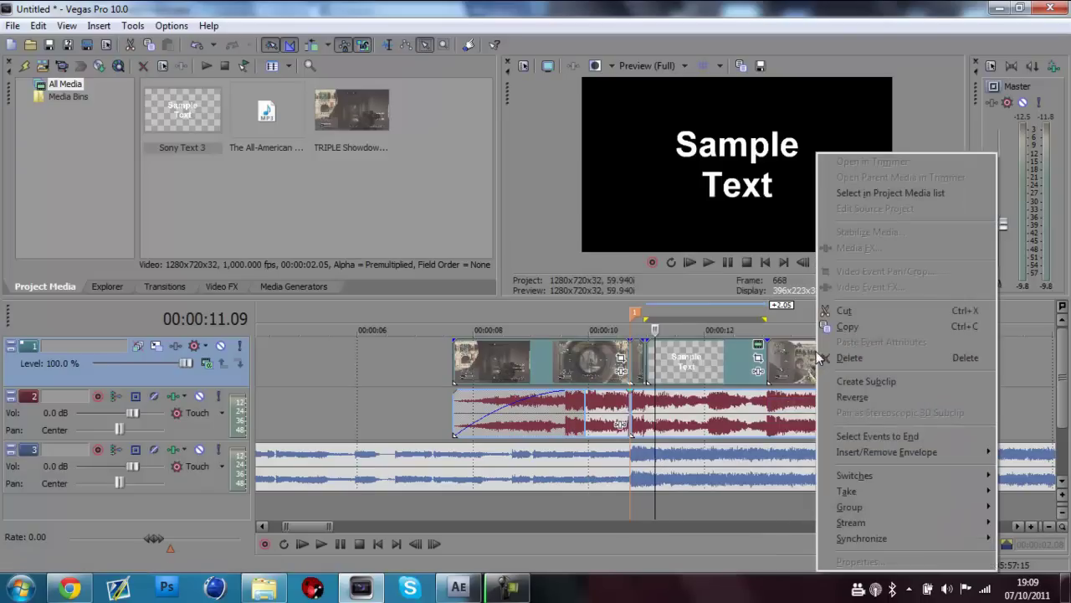
{"action": "mouse_move", "coordinate": [855, 475]}
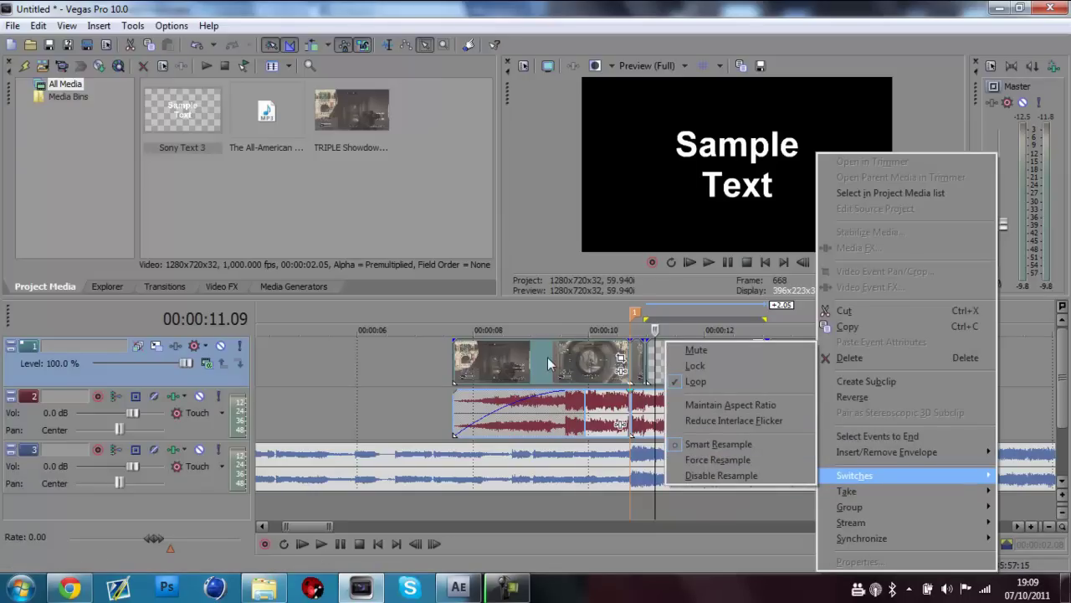
{"action": "left_click", "coordinate": [704, 476]}
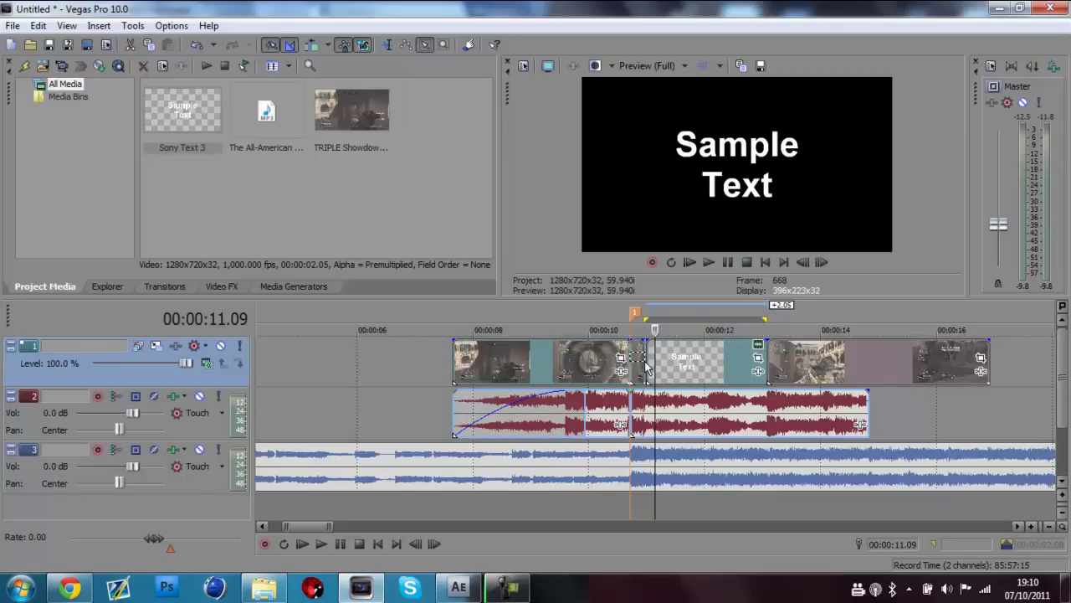
{"action": "left_click", "coordinate": [387, 44]}
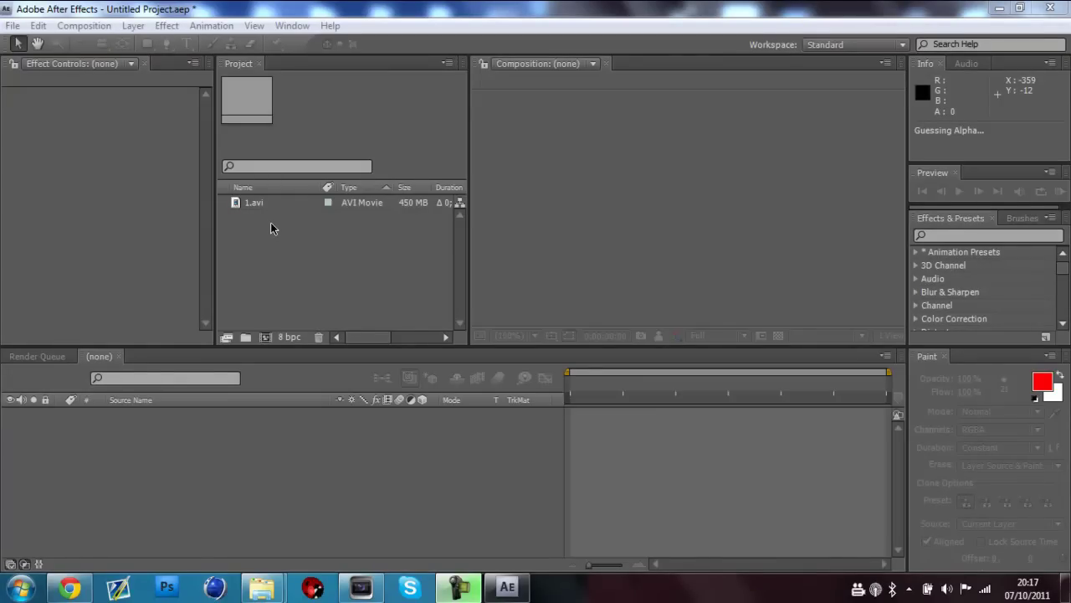
Build composition 1 from 1.avi (1280×720, 59.94 fps) and select its 1.avi layer.
{"action": "left_click", "coordinate": [261, 202]}
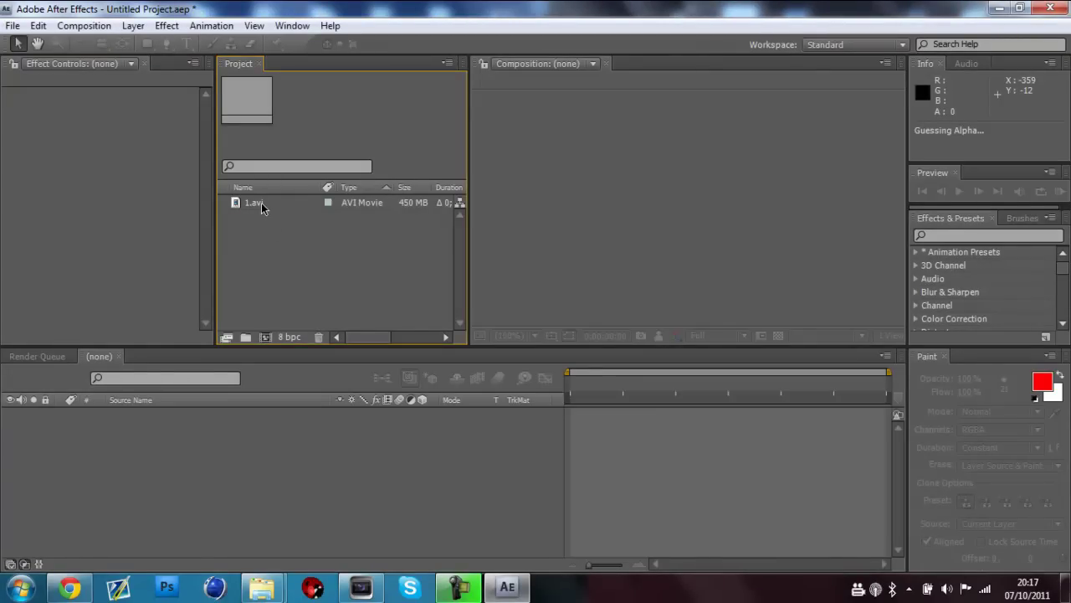
{"action": "left_click", "coordinate": [261, 203]}
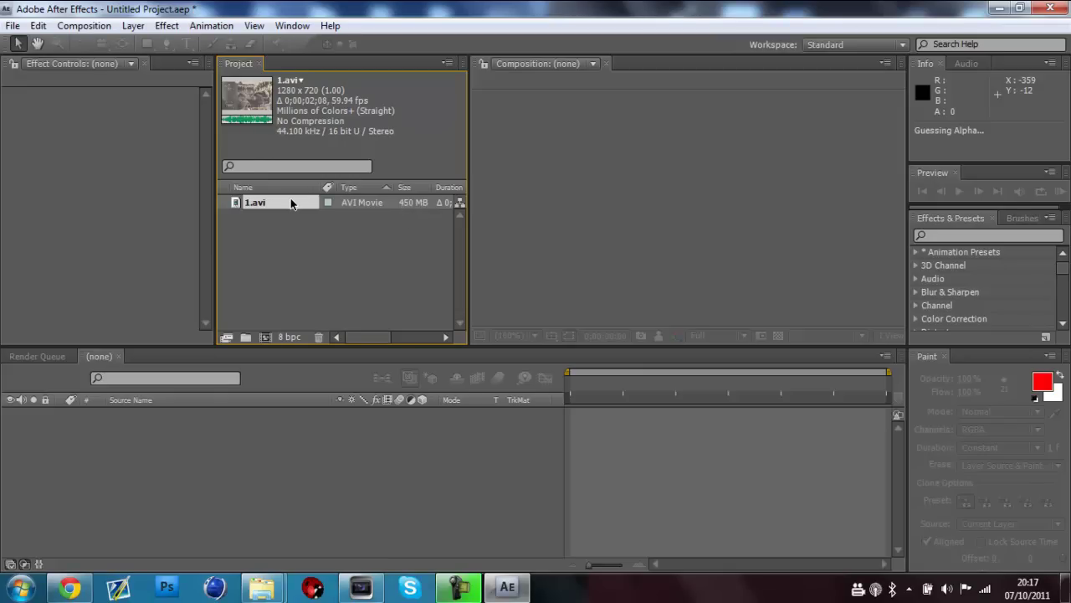
{"action": "left_click_drag", "start_coordinate": [291, 203], "coordinate": [207, 447]}
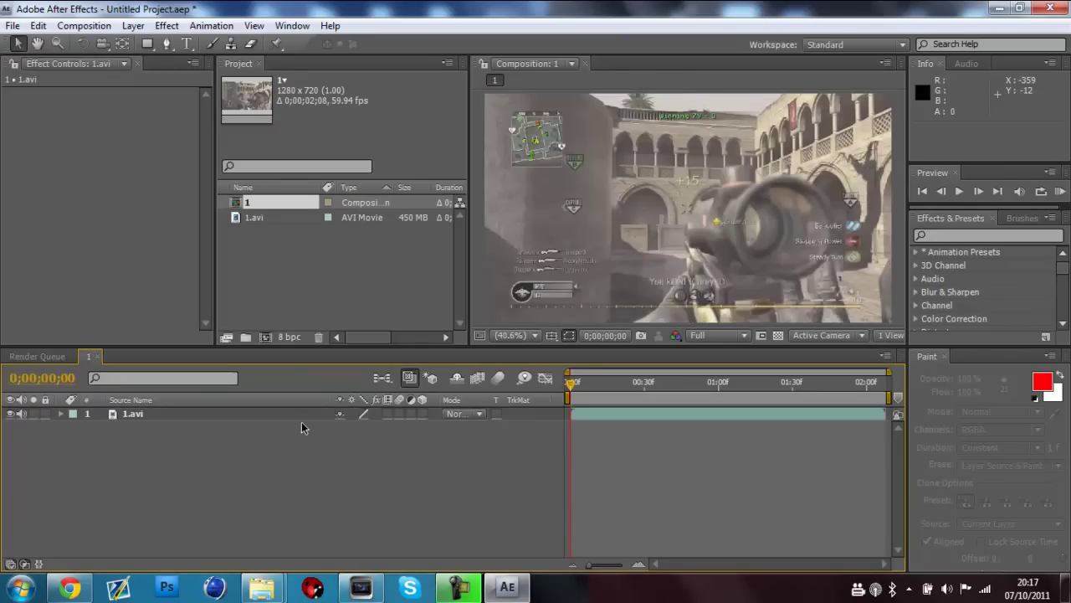
{"action": "left_click", "coordinate": [300, 414]}
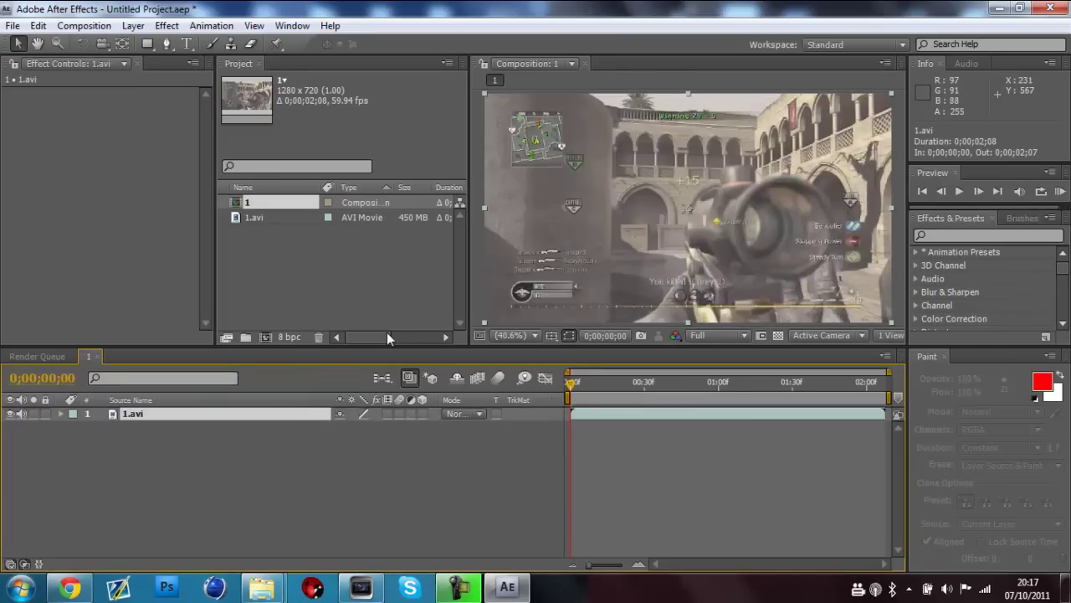
{"action": "left_click", "coordinate": [12, 25]}
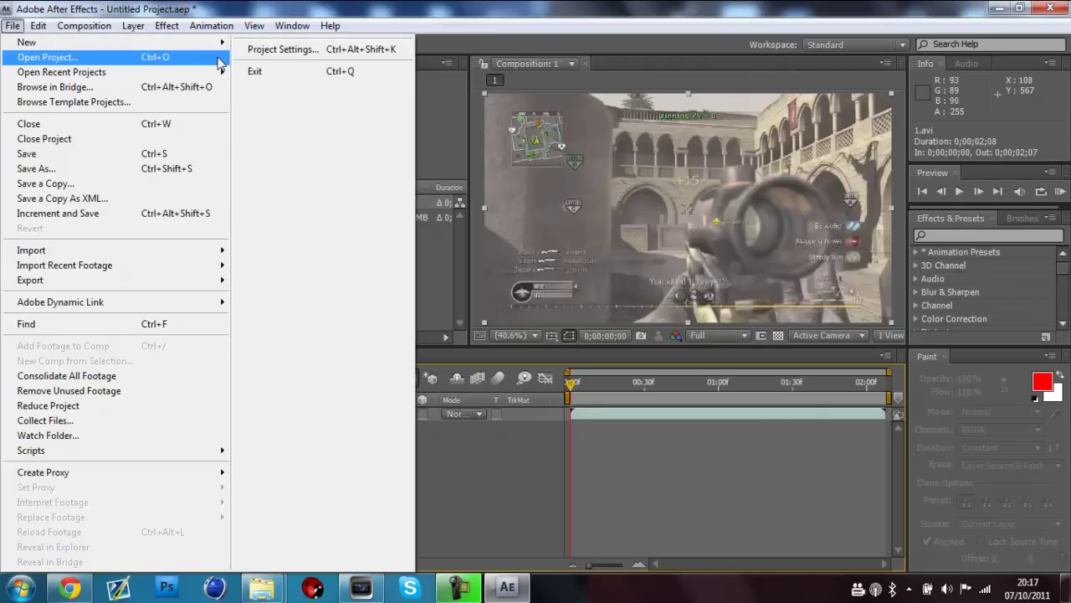
Set the project working space to HDTV (Rec. 709) at 8 bpc, confirm, and select the 1.avi layer.
{"action": "left_click", "coordinate": [263, 51]}
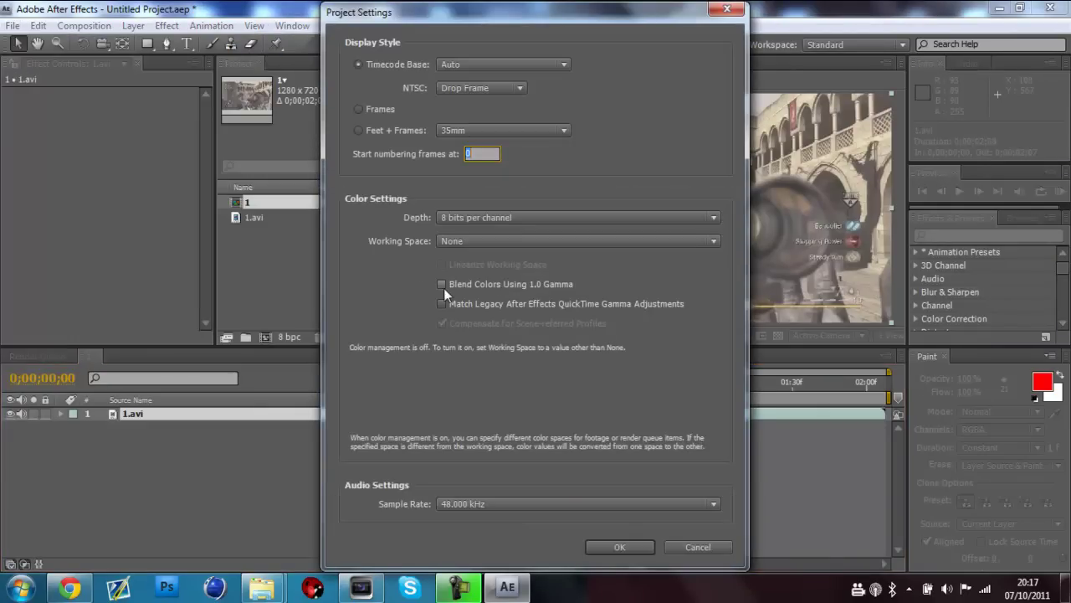
{"action": "left_click", "coordinate": [476, 243]}
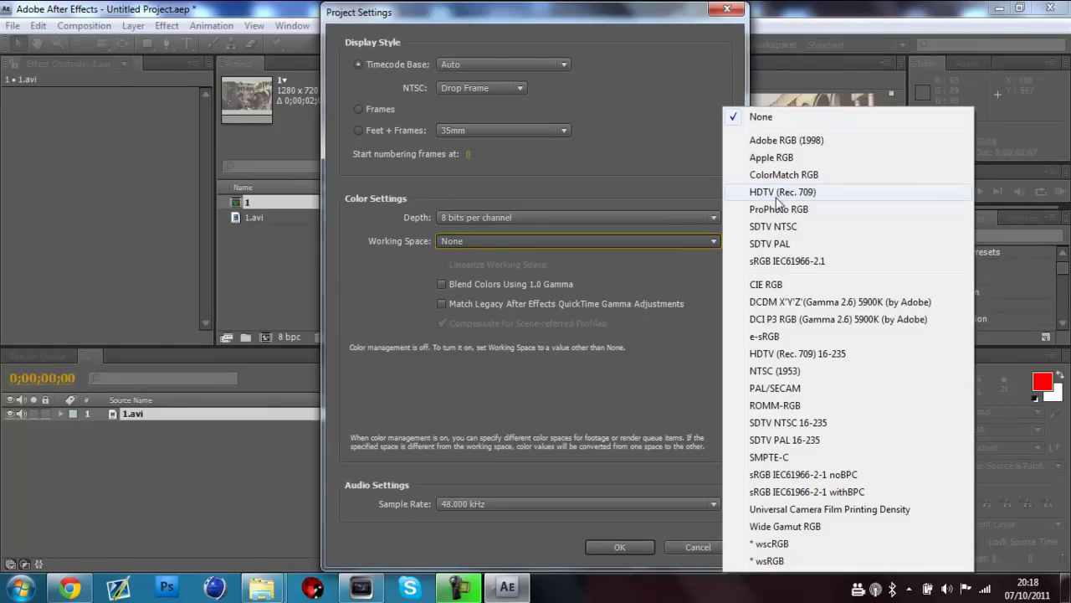
{"action": "left_click", "coordinate": [442, 349]}
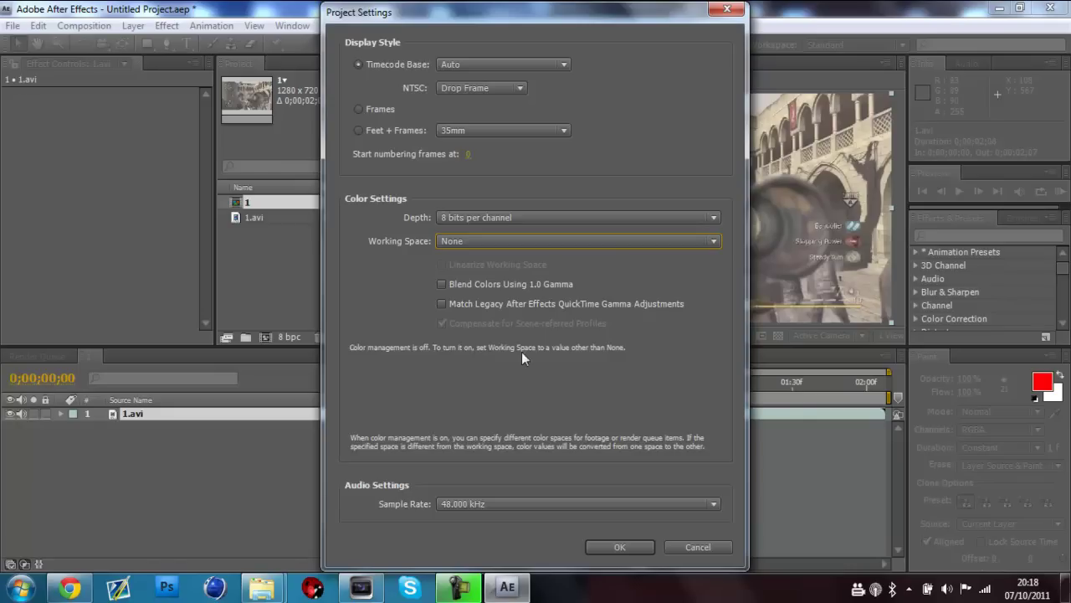
{"action": "left_click", "coordinate": [500, 240]}
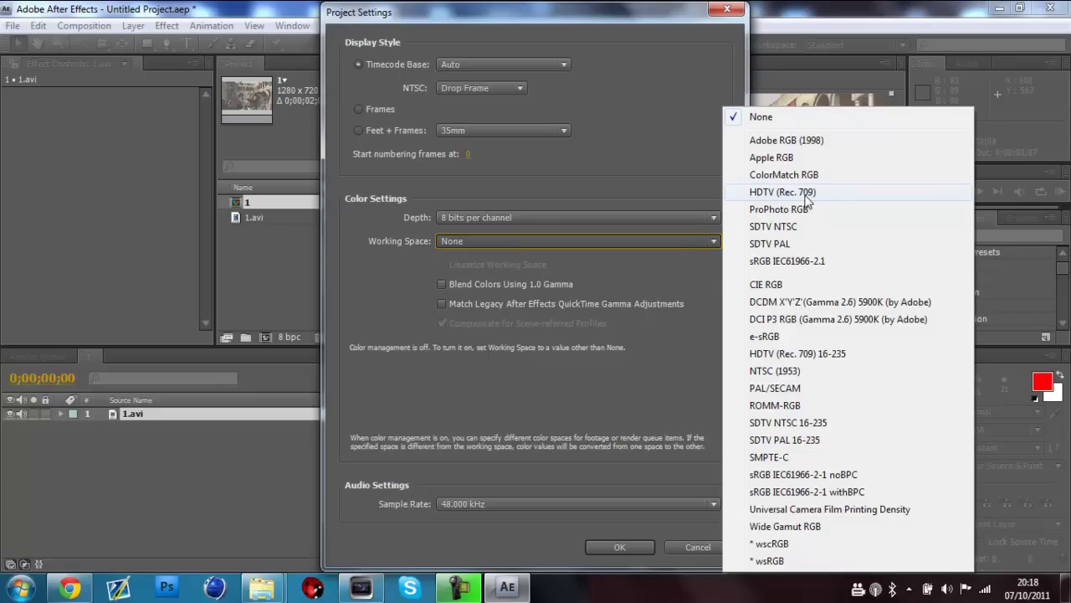
{"action": "left_click", "coordinate": [806, 194]}
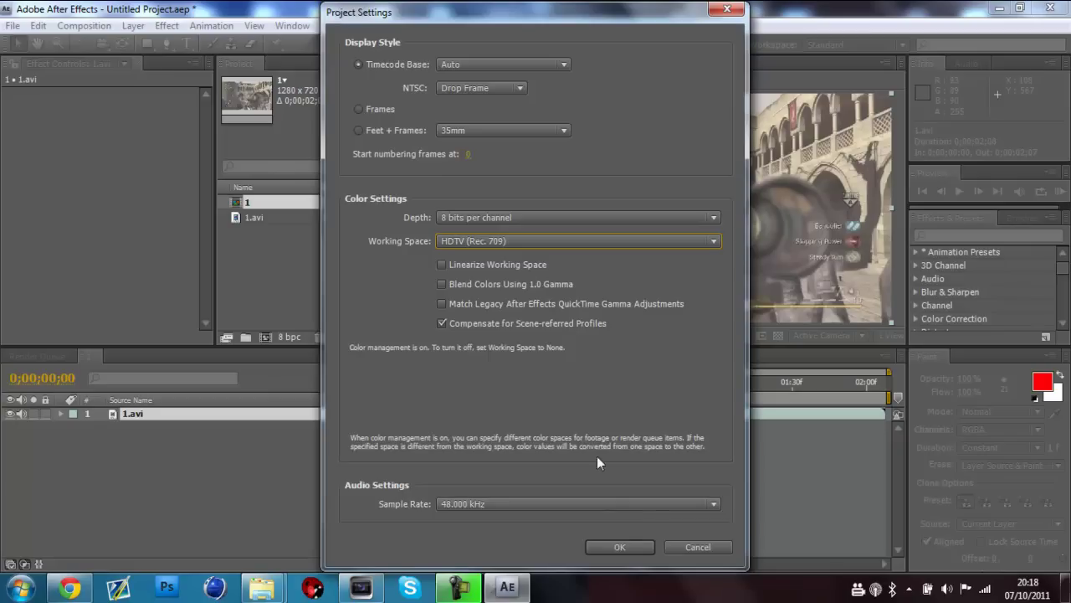
{"action": "left_click", "coordinate": [617, 548]}
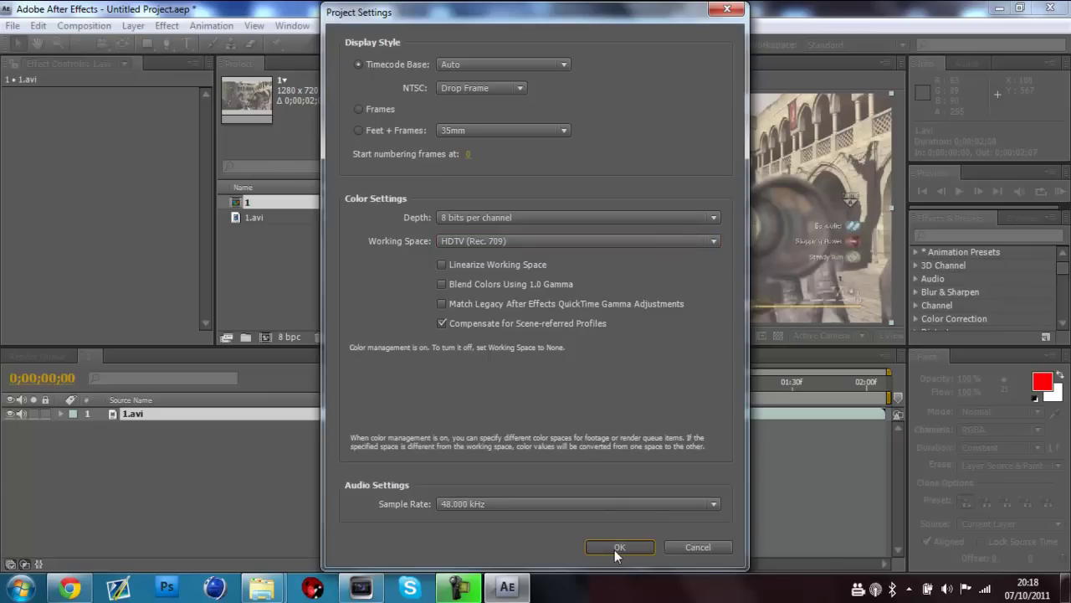
{"action": "left_click", "coordinate": [224, 414]}
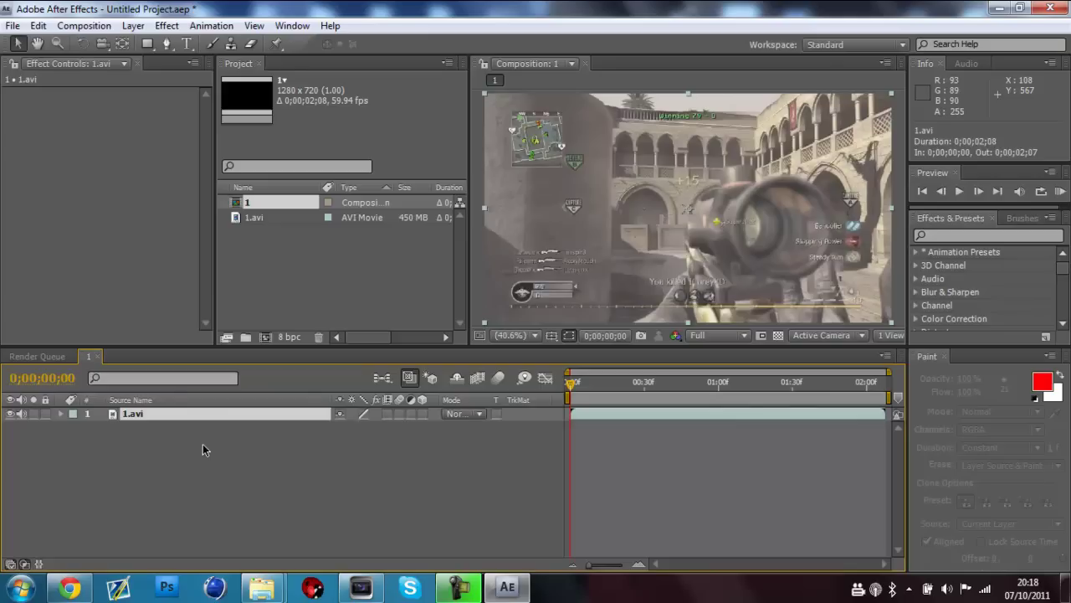
Apply RE:Vision's Twixtor Pro 4.5 effect to the 1.avi layer and enlarge the effect settings panel.
{"action": "left_click", "coordinate": [203, 444]}
{"action": "left_click", "coordinate": [190, 413]}
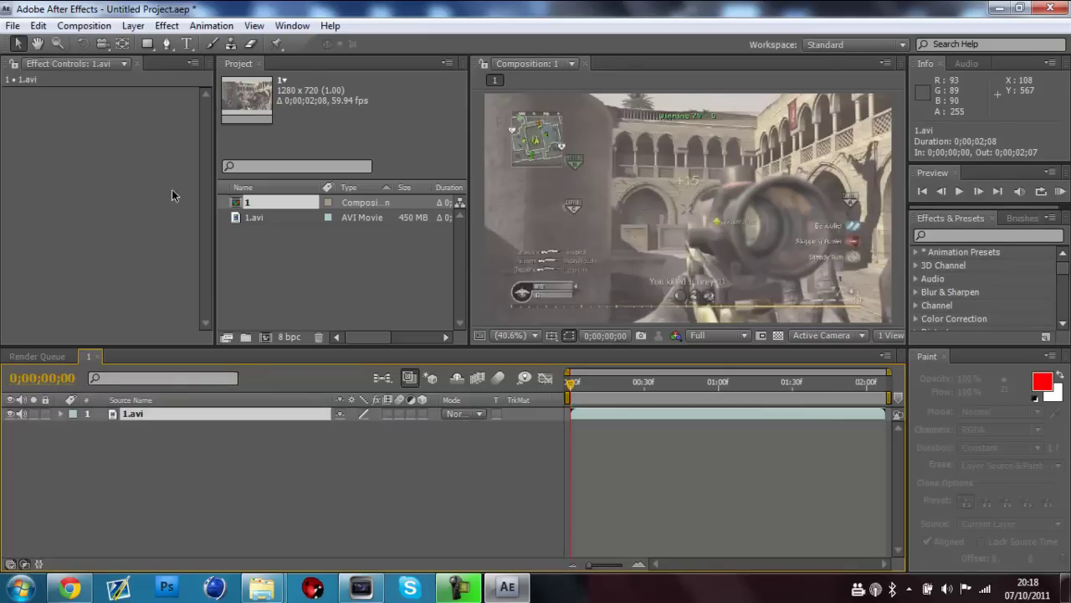
{"action": "left_click", "coordinate": [166, 26]}
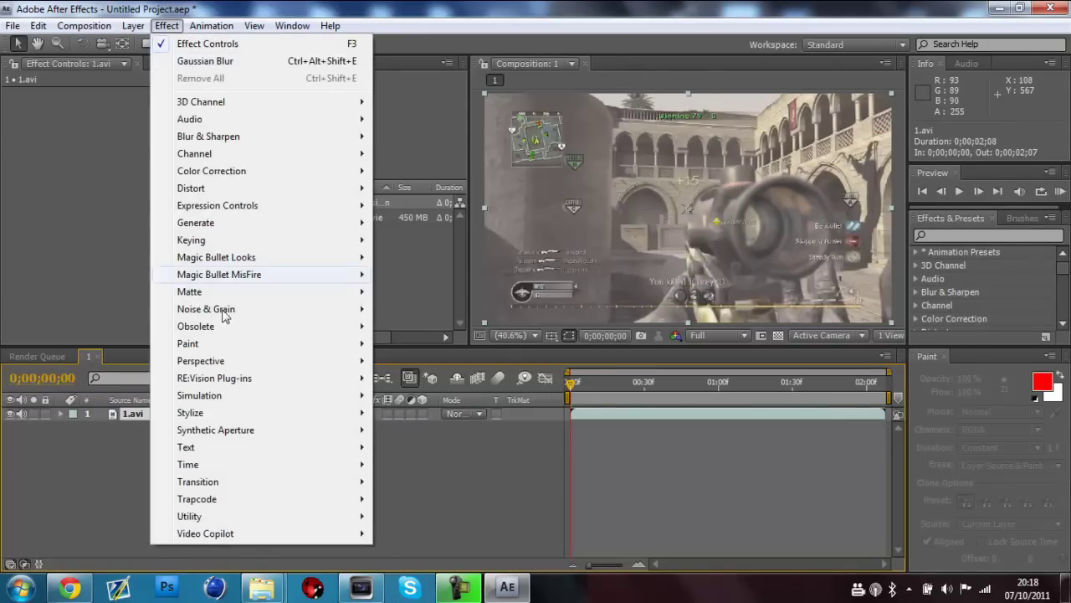
{"action": "mouse_move", "coordinate": [227, 382]}
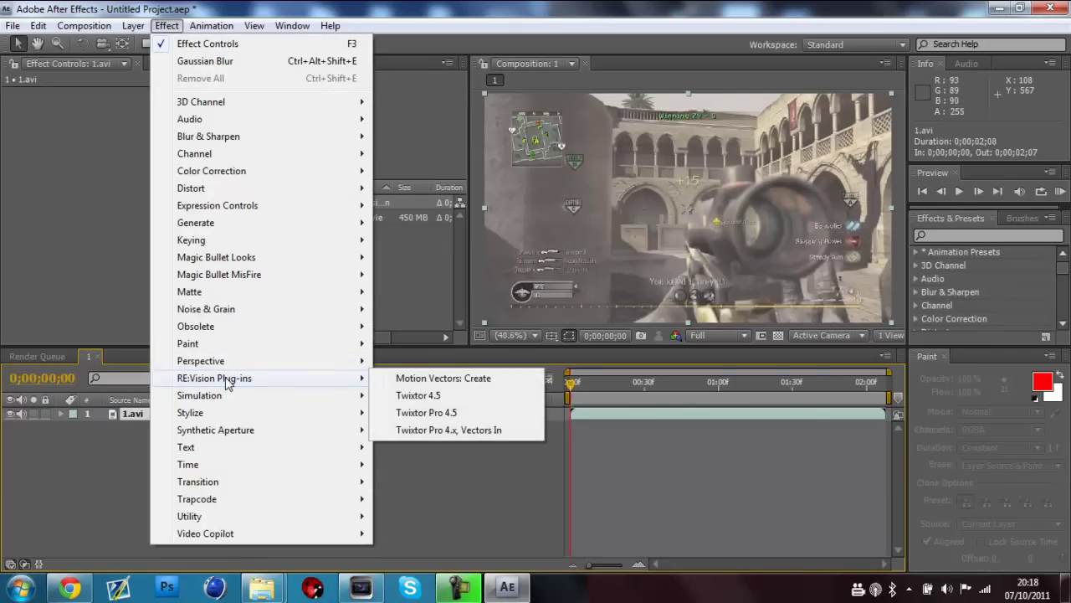
{"action": "left_click", "coordinate": [420, 413]}
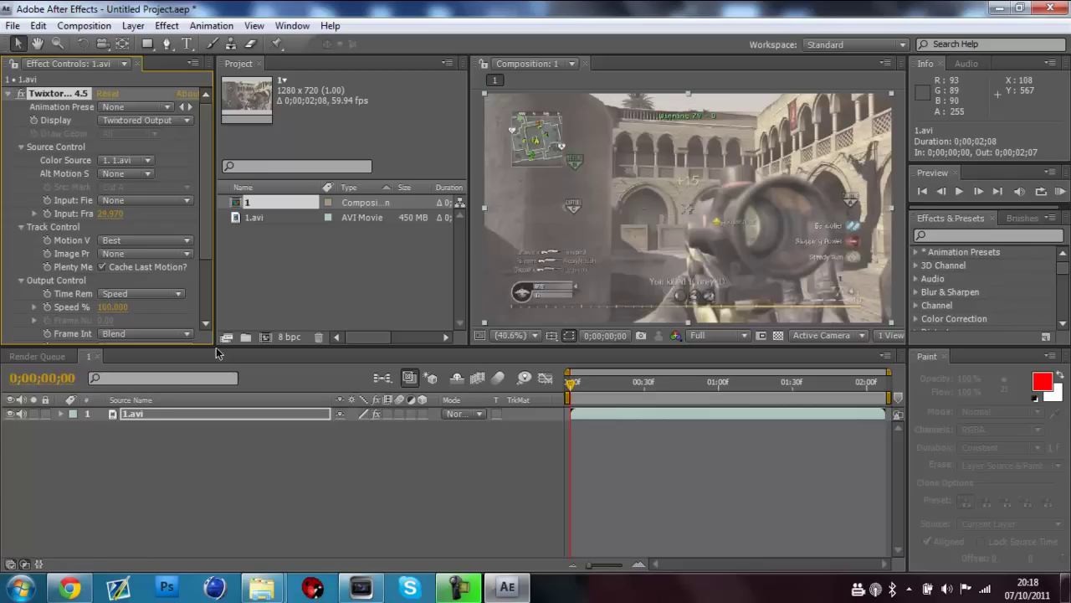
{"action": "left_click_drag", "start_coordinate": [215, 346], "coordinate": [210, 373]}
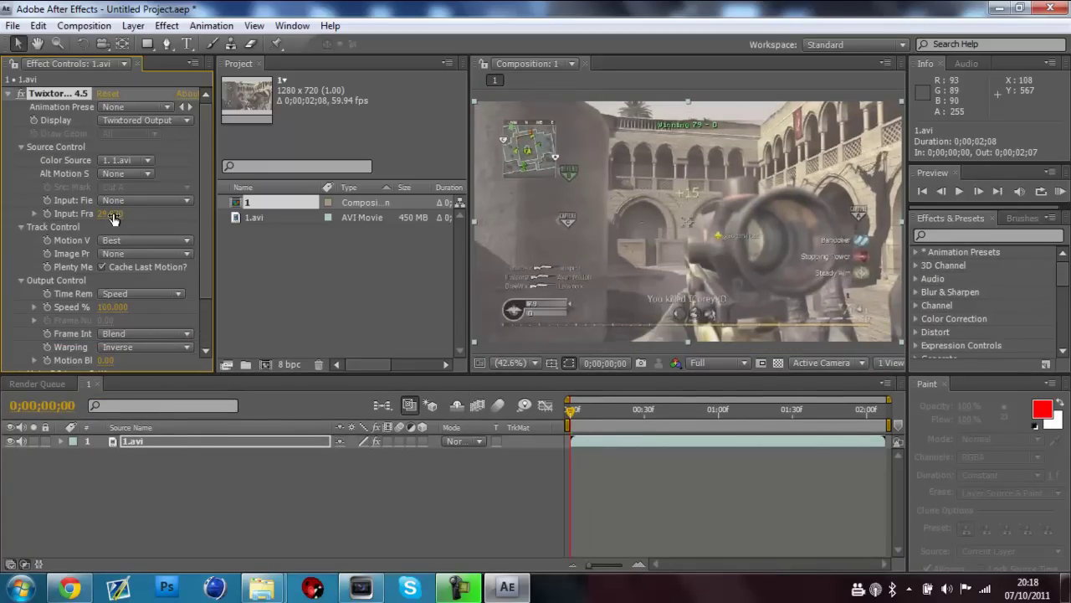
Enter 59.94 as Twixtor's input frame rate and set Image Prep to Contrast/Edge Enhance.
{"action": "left_click", "coordinate": [114, 213]}
{"action": "type", "text": "59.94"}
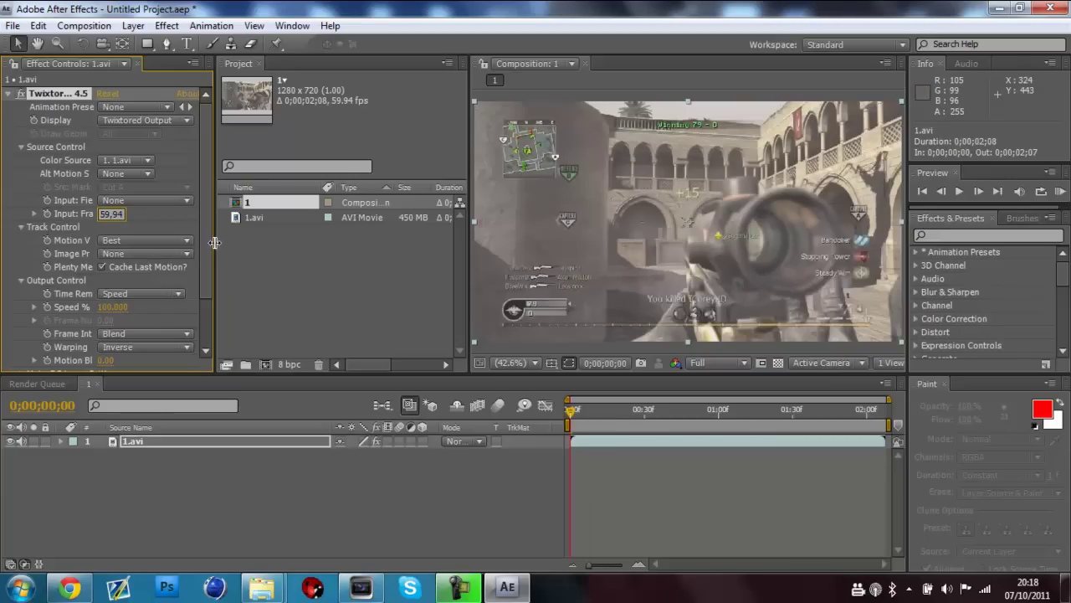
{"action": "left_click_drag", "start_coordinate": [216, 255], "coordinate": [257, 255]}
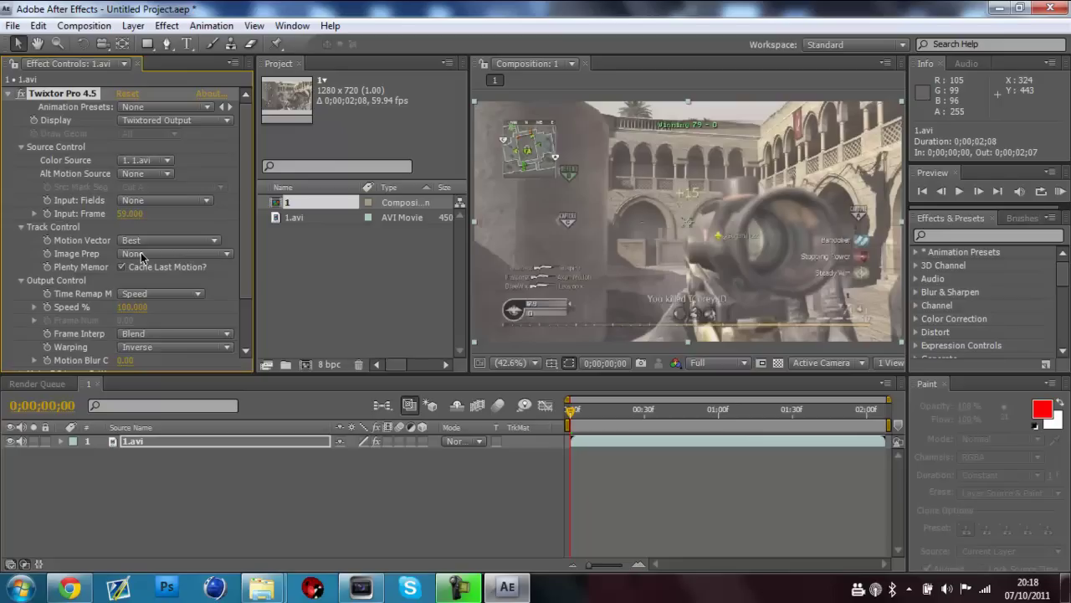
{"action": "left_click", "coordinate": [141, 256]}
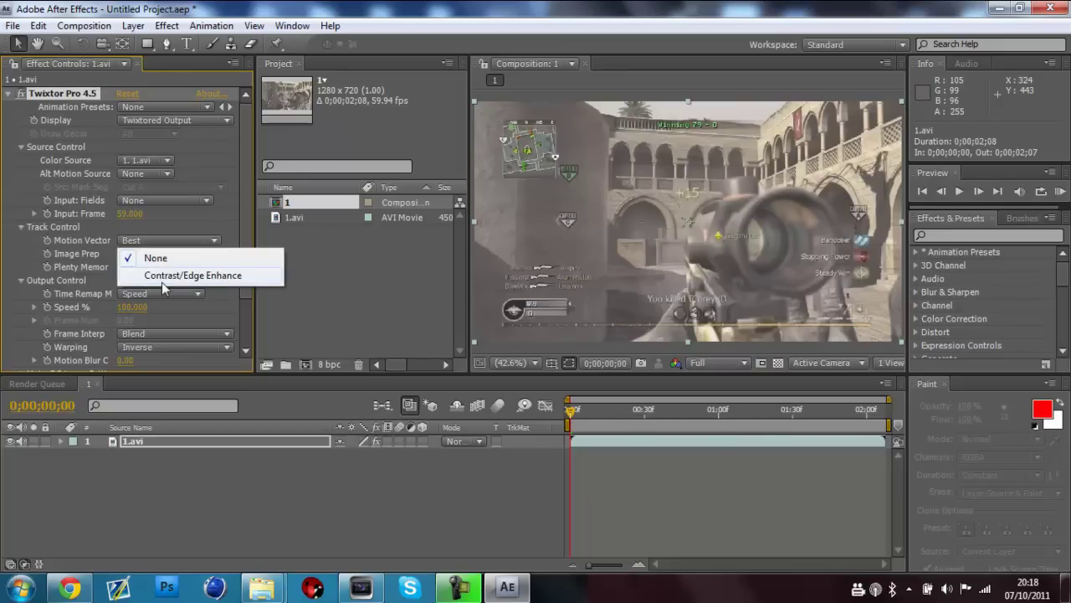
{"action": "left_click", "coordinate": [161, 281]}
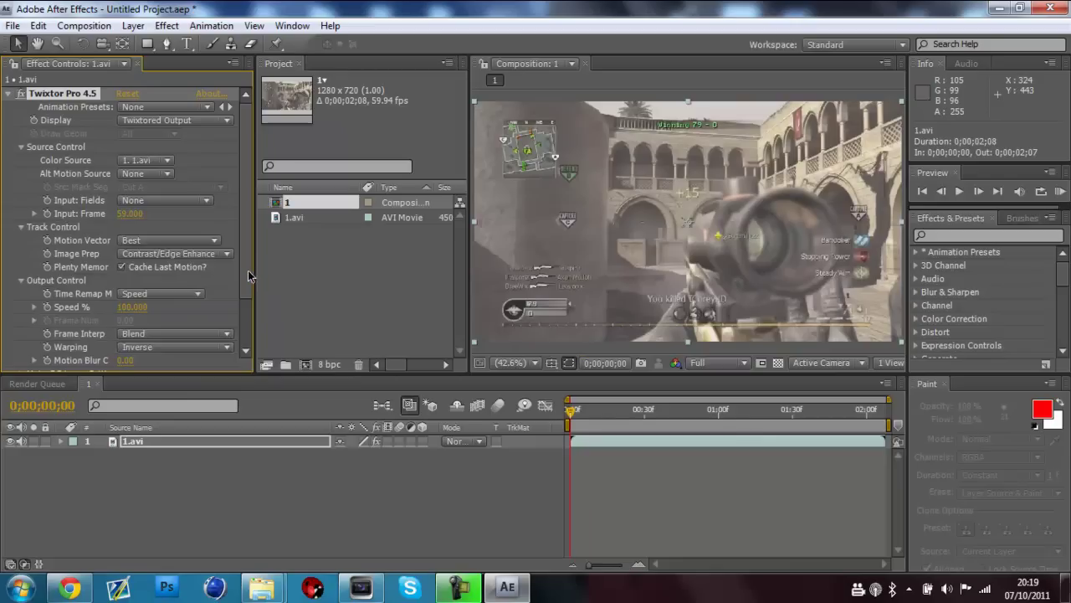
Set the Main_BG layer settings' Sensitivity to 60.
{"action": "scroll", "coordinate": [247, 314], "scroll_direction": "down", "scroll_amount": 3}
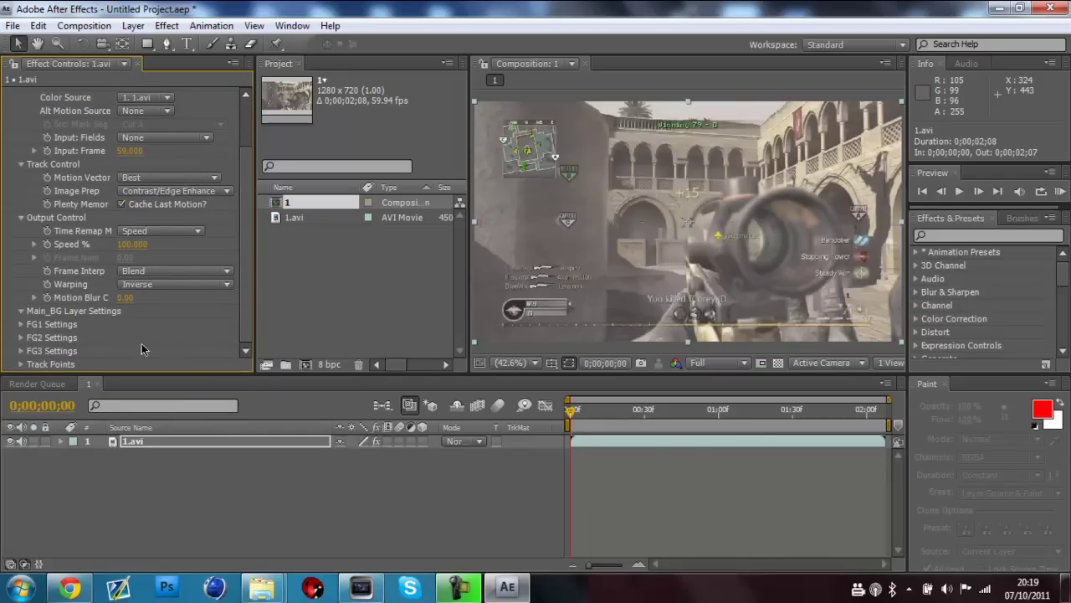
{"action": "left_click", "coordinate": [21, 316]}
{"action": "left_click", "coordinate": [125, 324]}
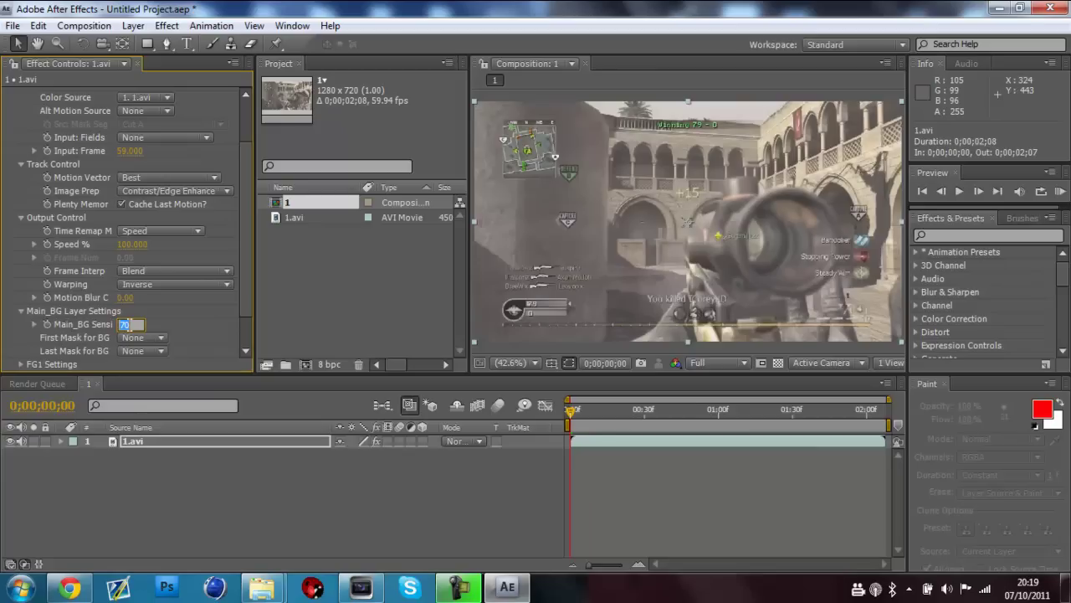
{"action": "type", "text": "60"}
{"action": "key", "text": "Return"}
{"action": "left_click", "coordinate": [22, 311]}
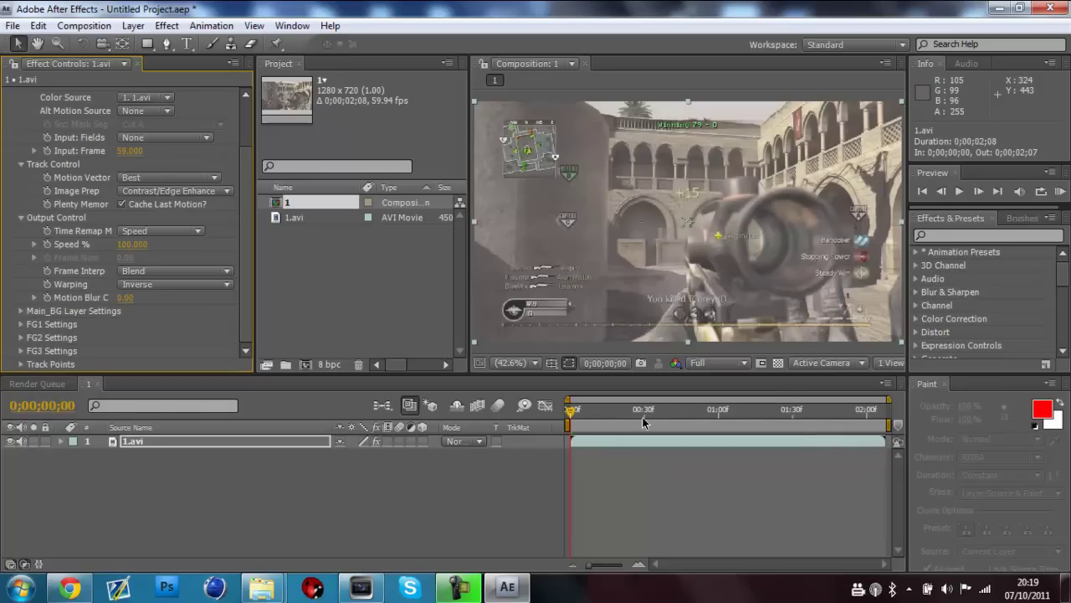
Drop the preview resolution to Third, reselect 1.avi, and jump to the last frame 0;00;02;07.
{"action": "left_click", "coordinate": [588, 411]}
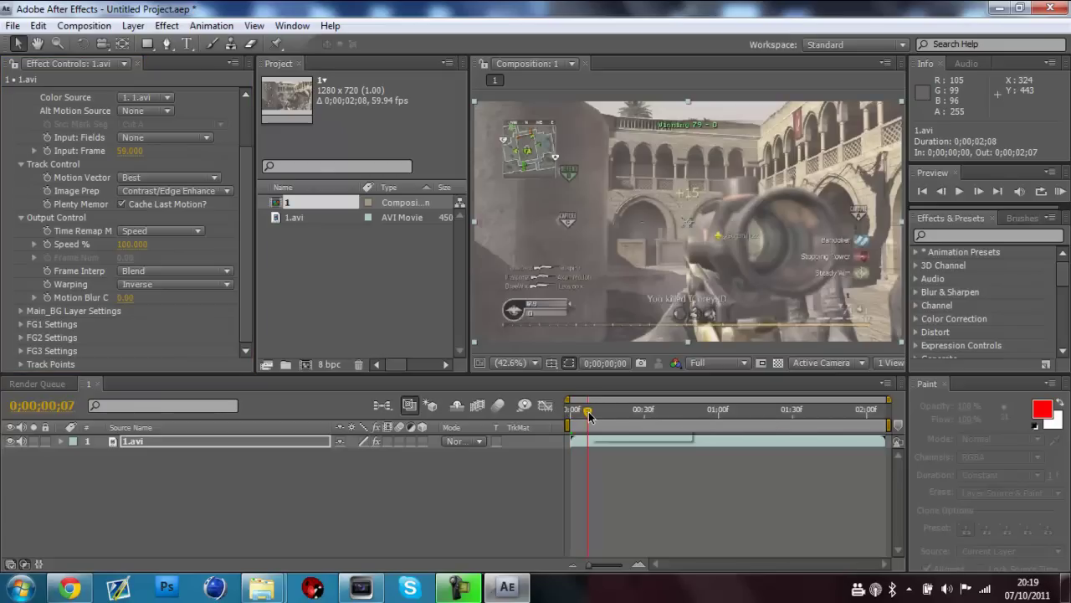
{"action": "left_click", "coordinate": [729, 363]}
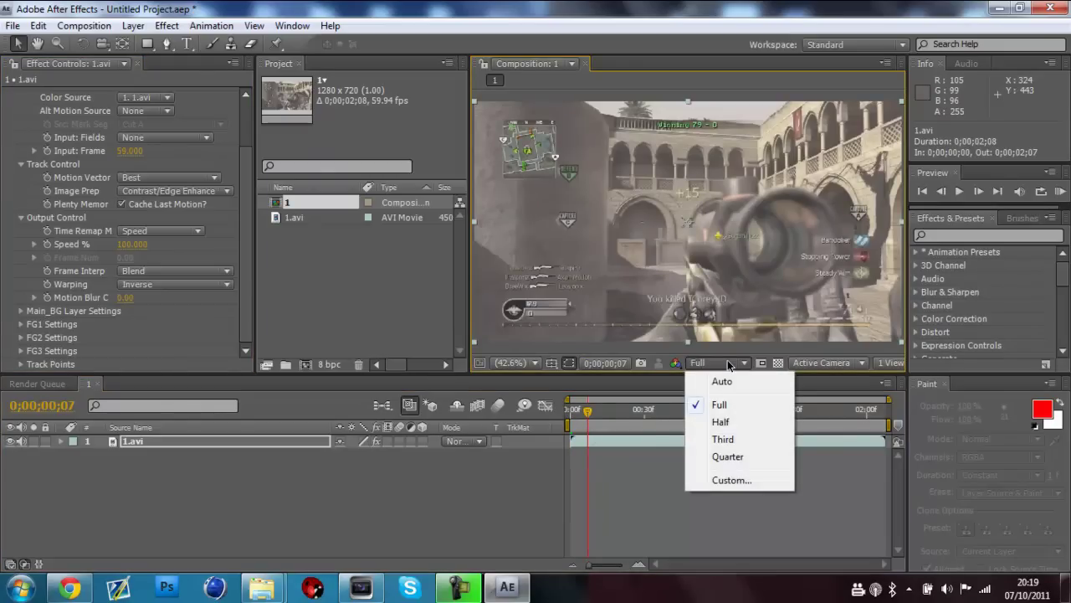
{"action": "left_click", "coordinate": [722, 440]}
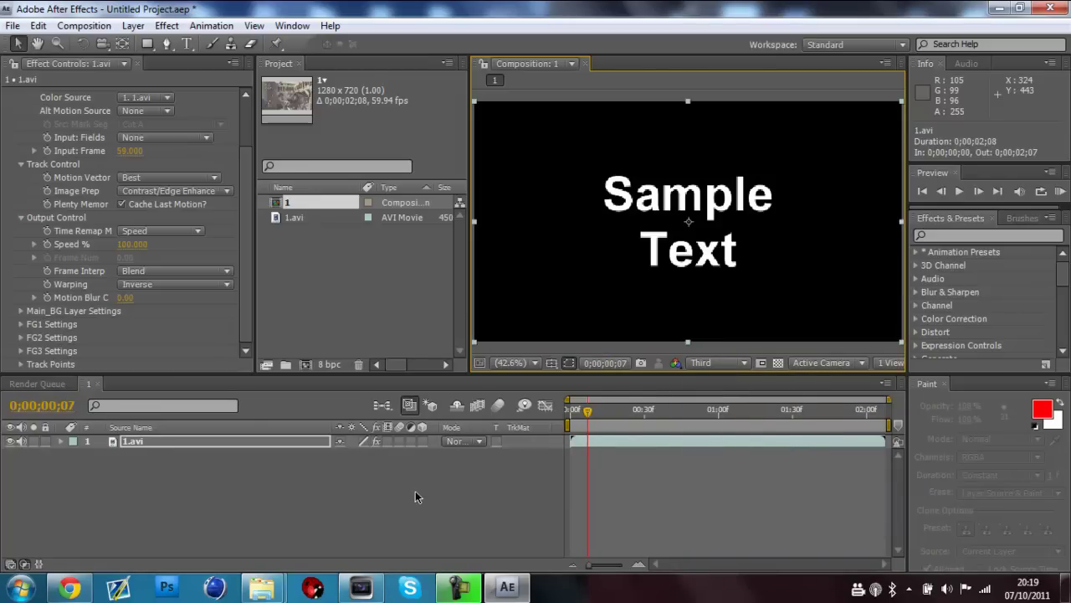
{"action": "left_click", "coordinate": [415, 490]}
{"action": "left_click", "coordinate": [269, 439]}
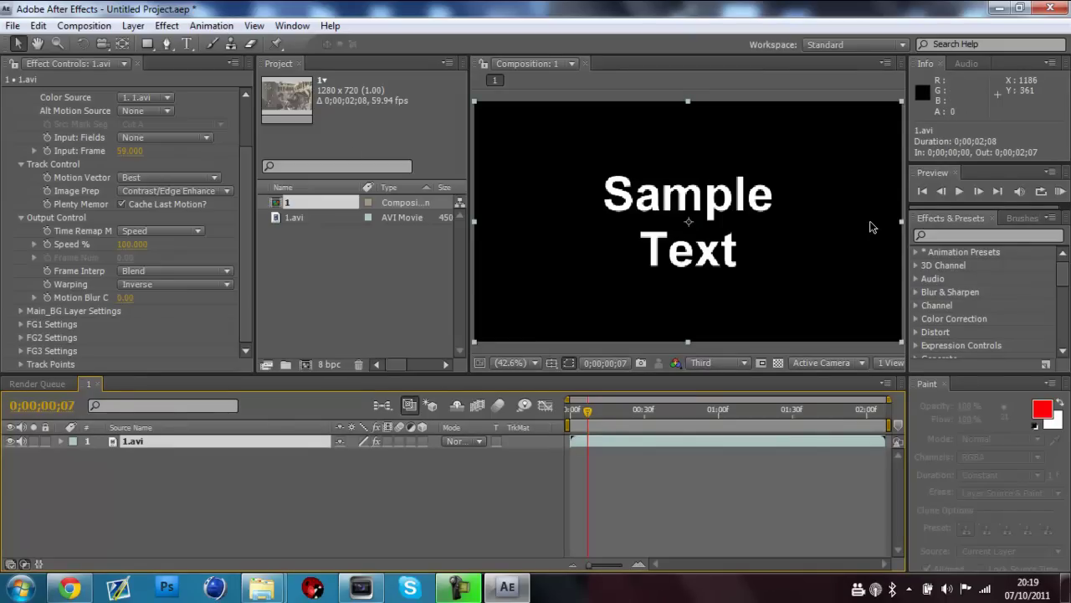
{"action": "left_click", "coordinate": [996, 192]}
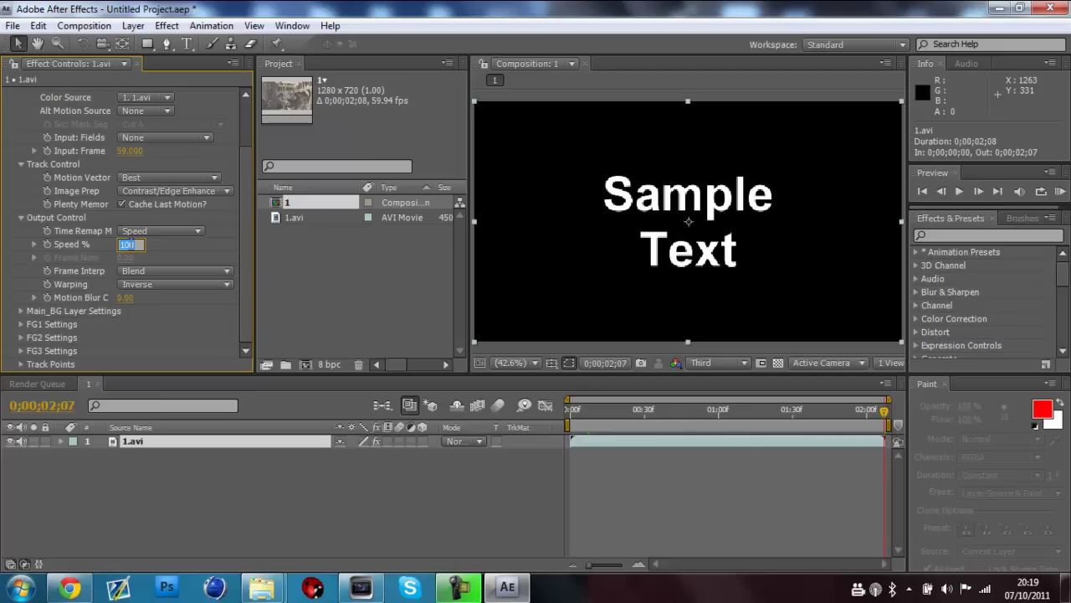
Try Twixtor speeds of 5 and 3 percent, dismiss the colour-scheme prompt, then settle on 2%.
{"action": "type", "text": "50"}
{"action": "key", "text": "Return"}
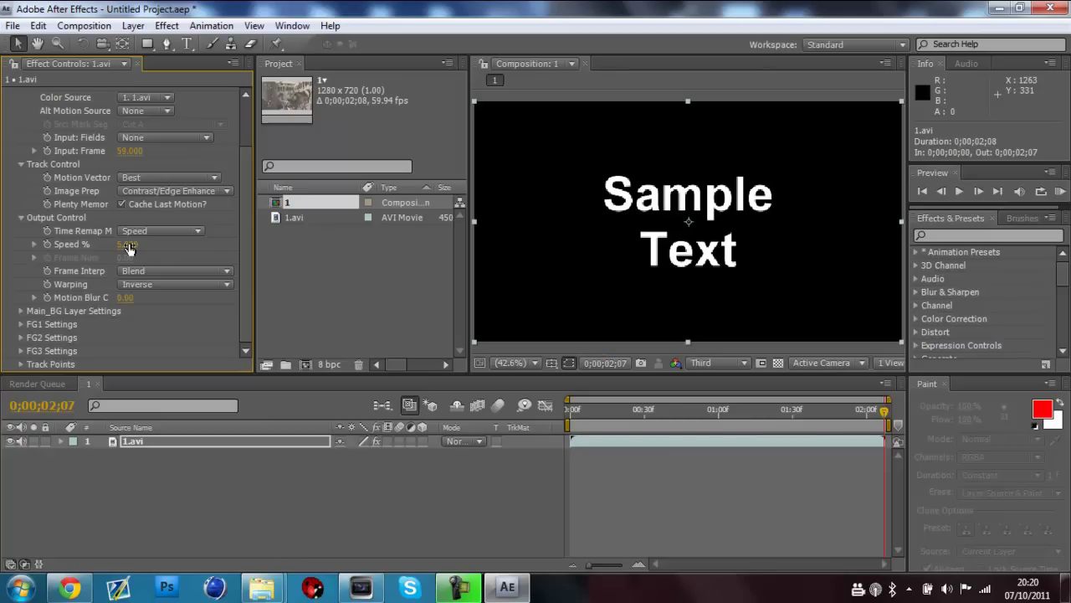
{"action": "left_click", "coordinate": [128, 246]}
{"action": "type", "text": "30"}
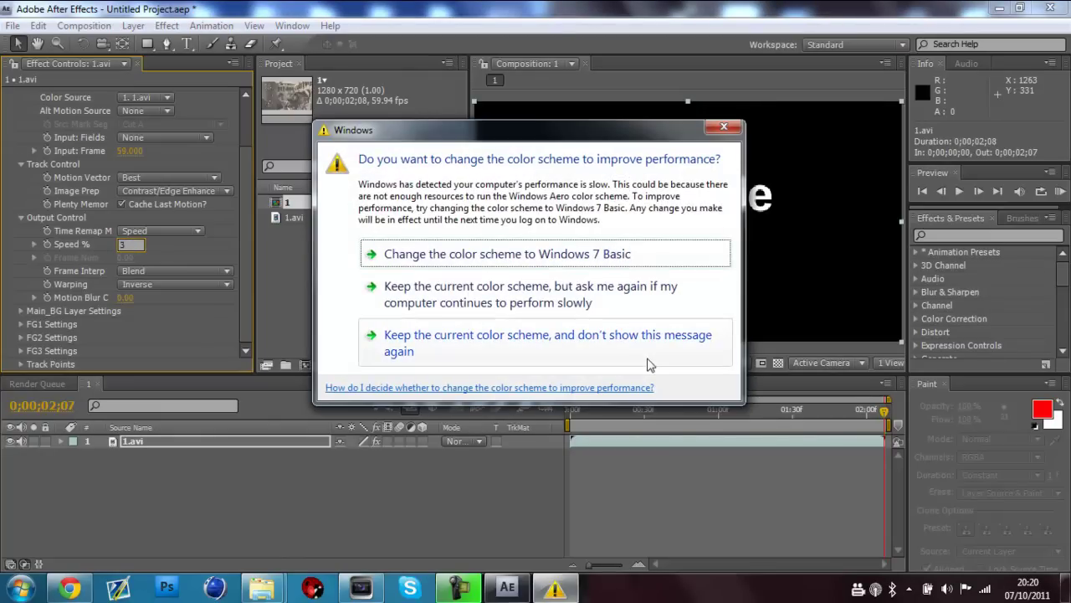
{"action": "left_click", "coordinate": [720, 128]}
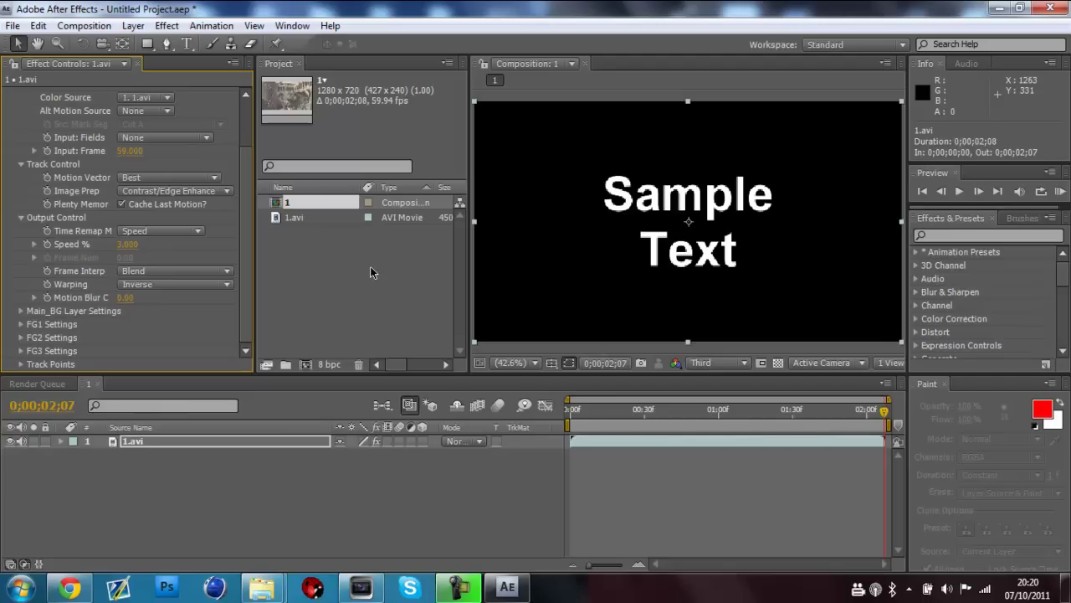
{"action": "left_click", "coordinate": [130, 245]}
{"action": "type", "text": "2"}
{"action": "key", "text": "Return"}
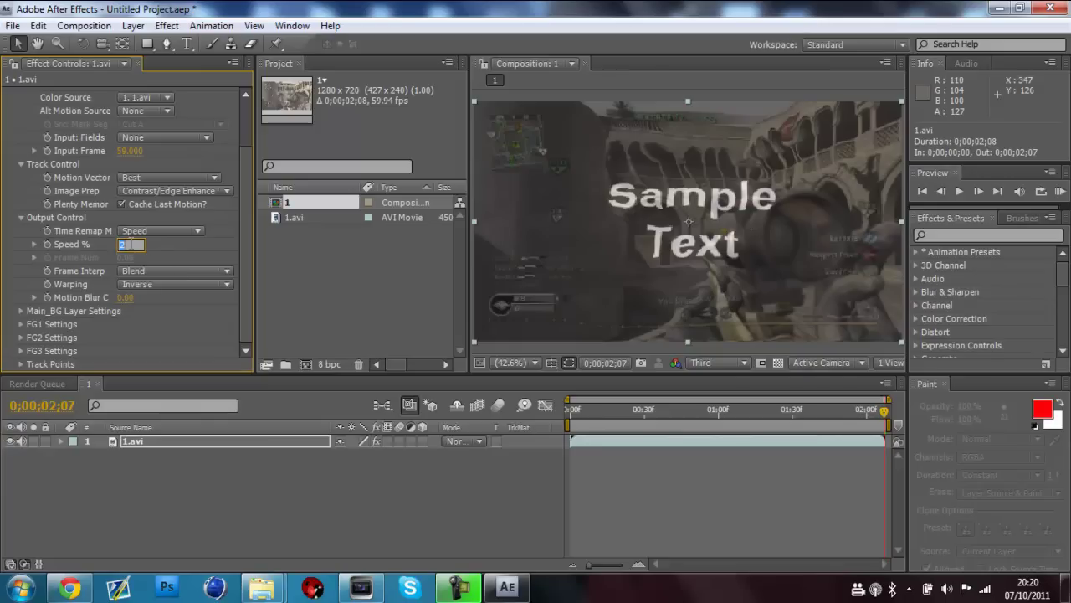
Try Twixtor speeds of 1.9, 1.5 and 1 percent on the 1.avi layer.
{"action": "type", "text": "1.9"}
{"action": "key", "text": "Return"}
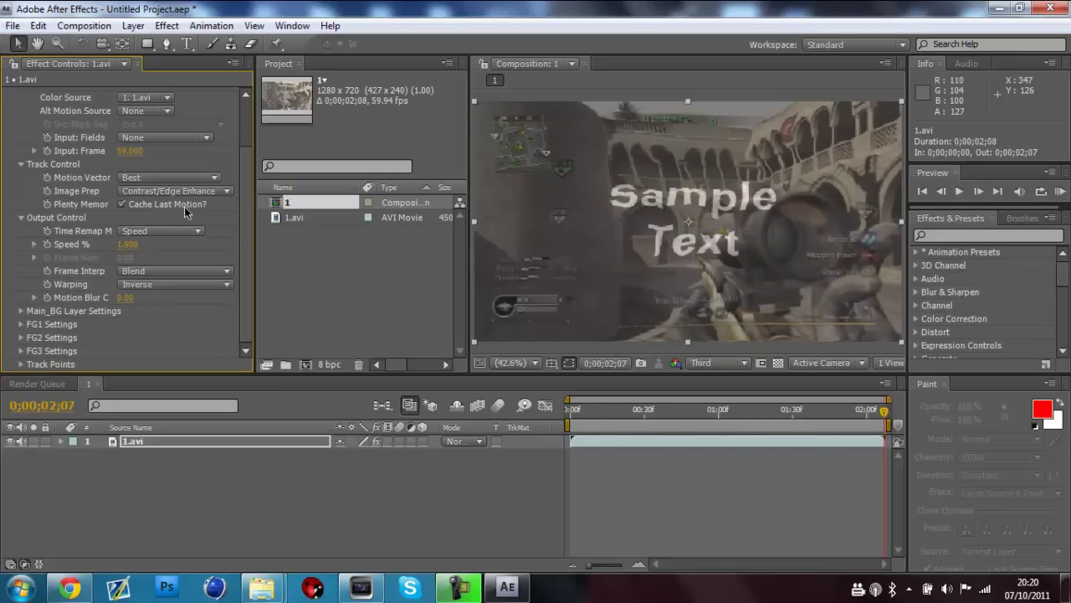
{"action": "left_click", "coordinate": [130, 244]}
{"action": "type", "text": "1.5"}
{"action": "key", "text": "Return"}
{"action": "left_click", "coordinate": [129, 244]}
{"action": "type", "text": "1"}
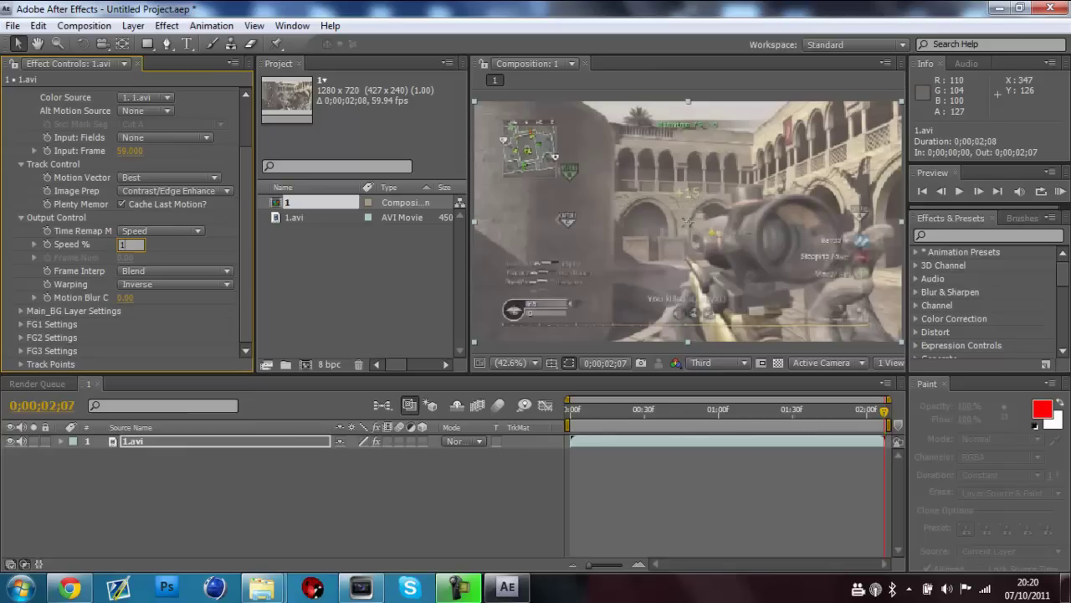
{"action": "key", "text": "Return"}
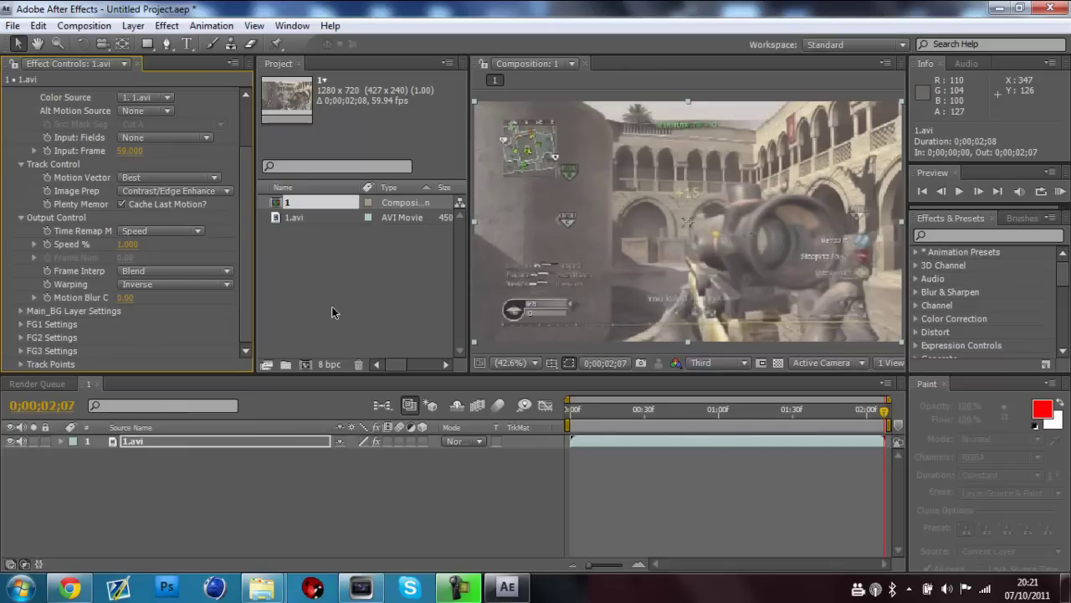
Settle on a 1.5% speed and check the result around 0;00;01;13.
{"action": "left_click", "coordinate": [141, 244]}
{"action": "type", "text": "1.5"}
{"action": "left_click", "coordinate": [606, 348]}
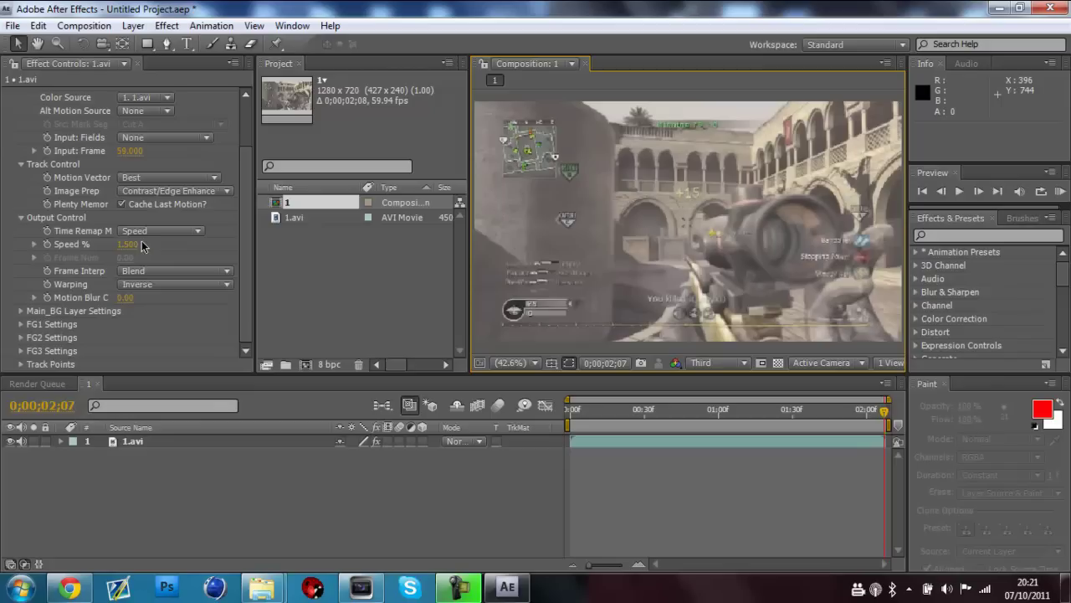
{"action": "left_click", "coordinate": [718, 412]}
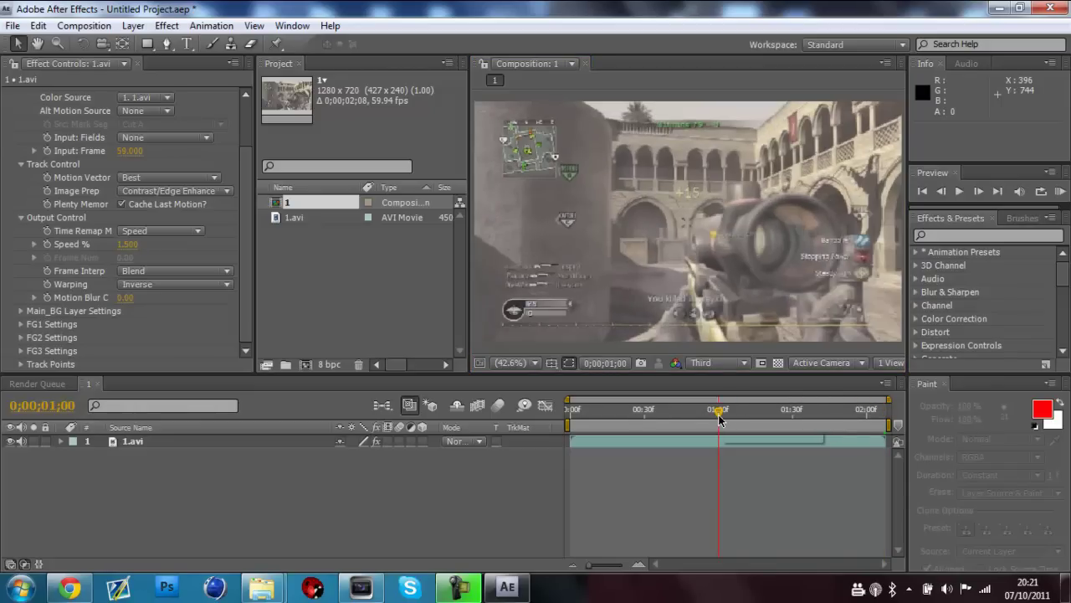
{"action": "left_click", "coordinate": [749, 411]}
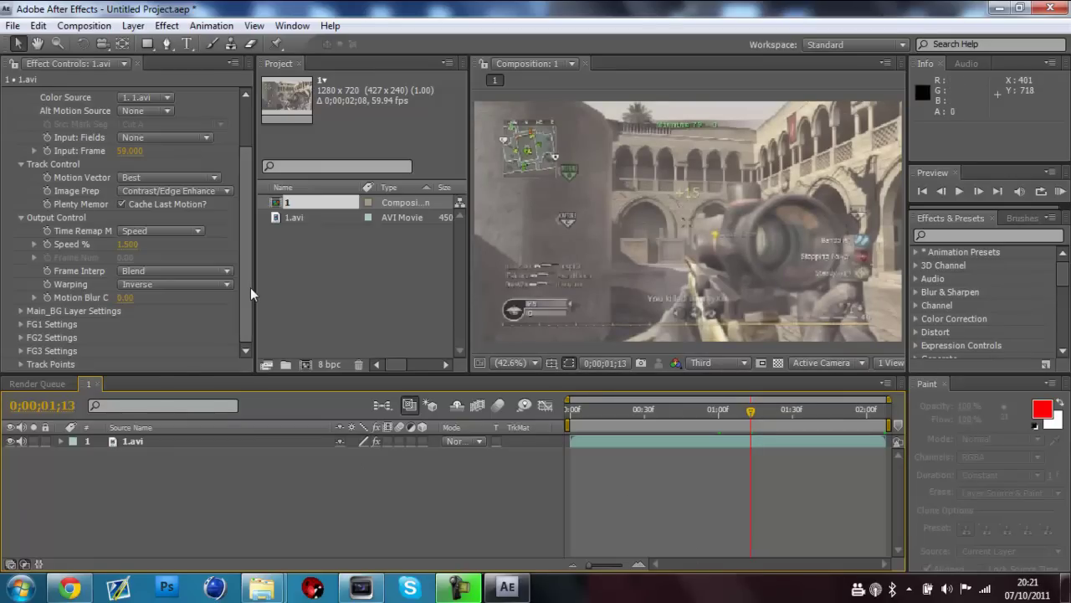
Add composition 1 to the render queue with lossless Video for Windows output.
{"action": "left_click", "coordinate": [109, 27]}
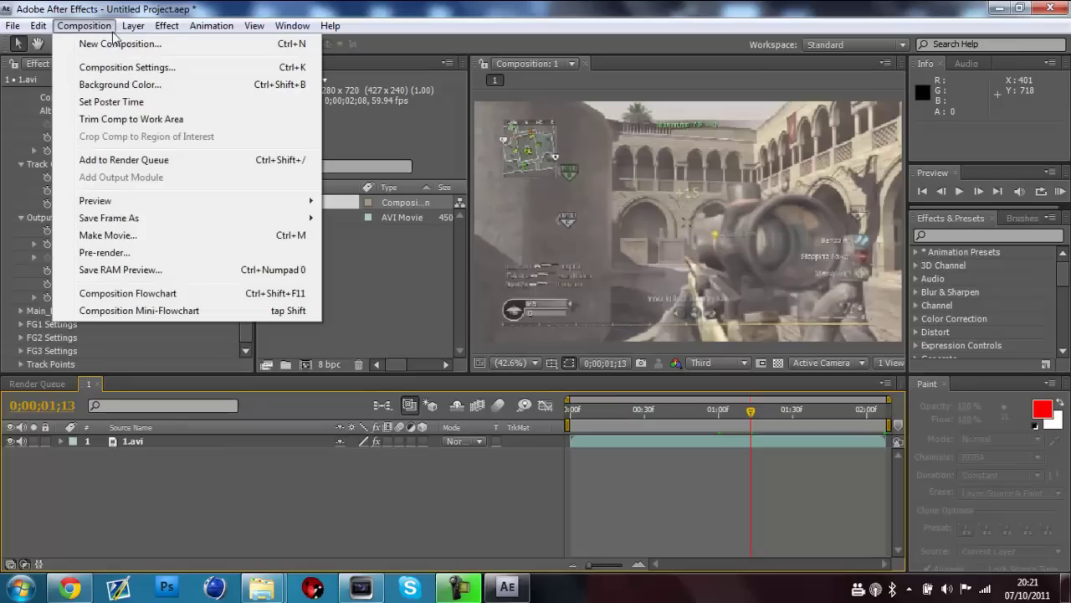
{"action": "left_click", "coordinate": [126, 159]}
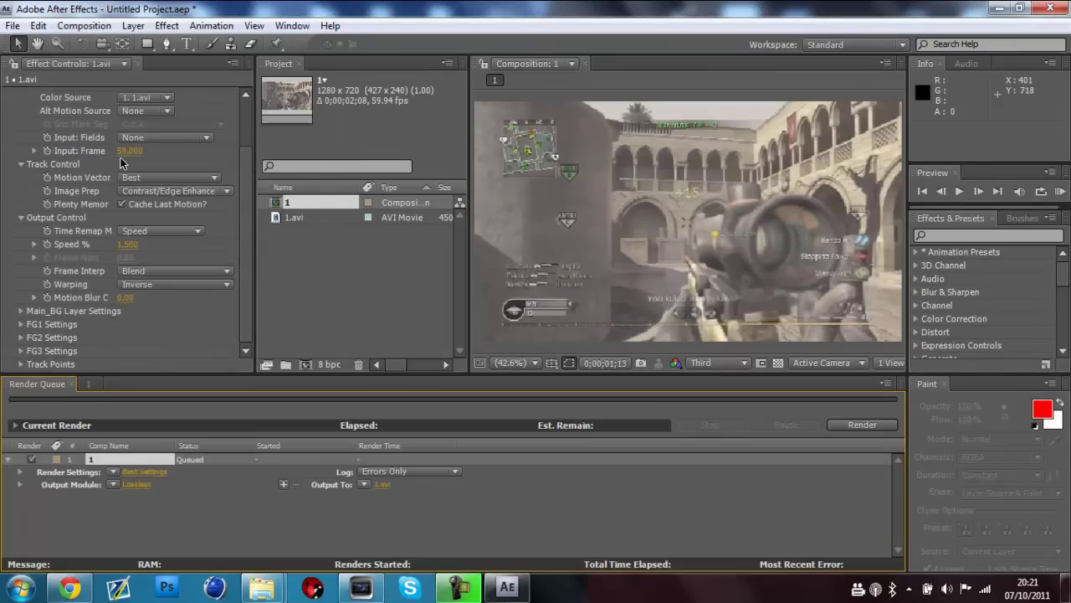
{"action": "left_click", "coordinate": [136, 484]}
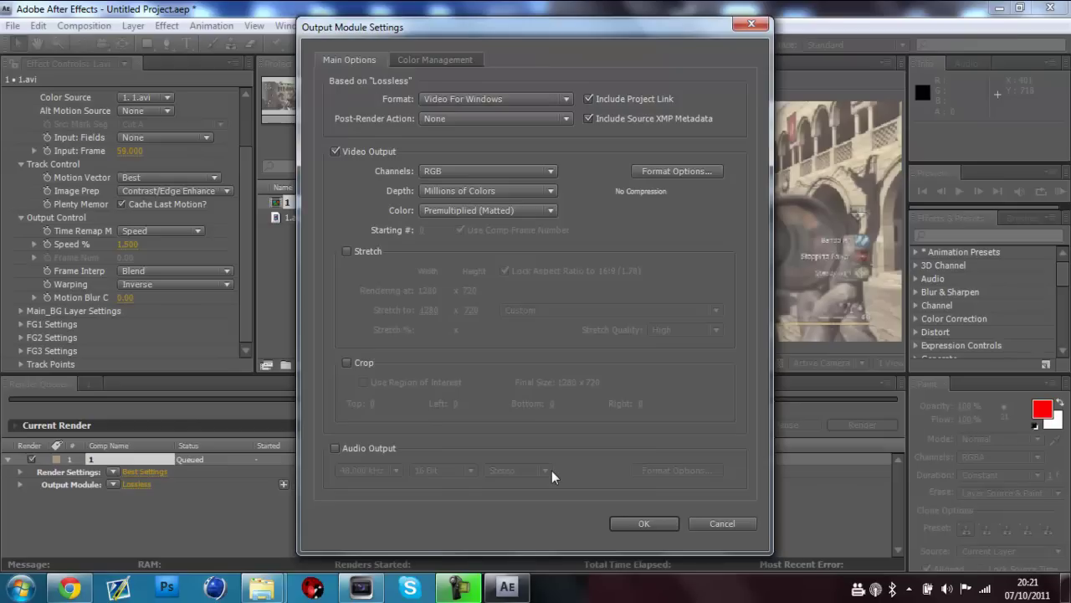
{"action": "left_click", "coordinate": [640, 524]}
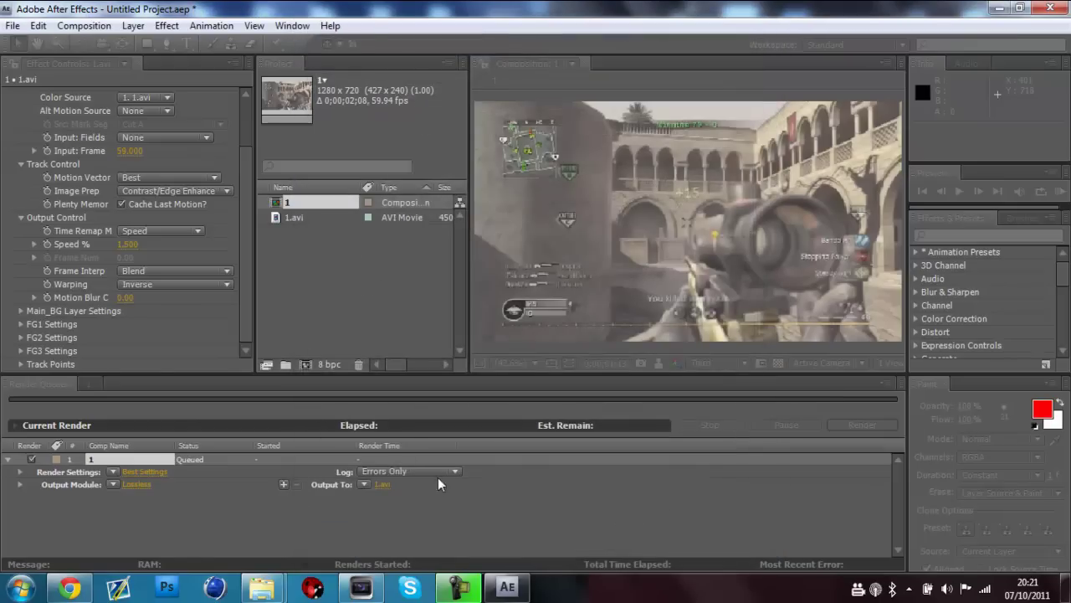
Set the render output file to 1DONE in the TUT TWIX folder.
{"action": "left_click", "coordinate": [380, 484]}
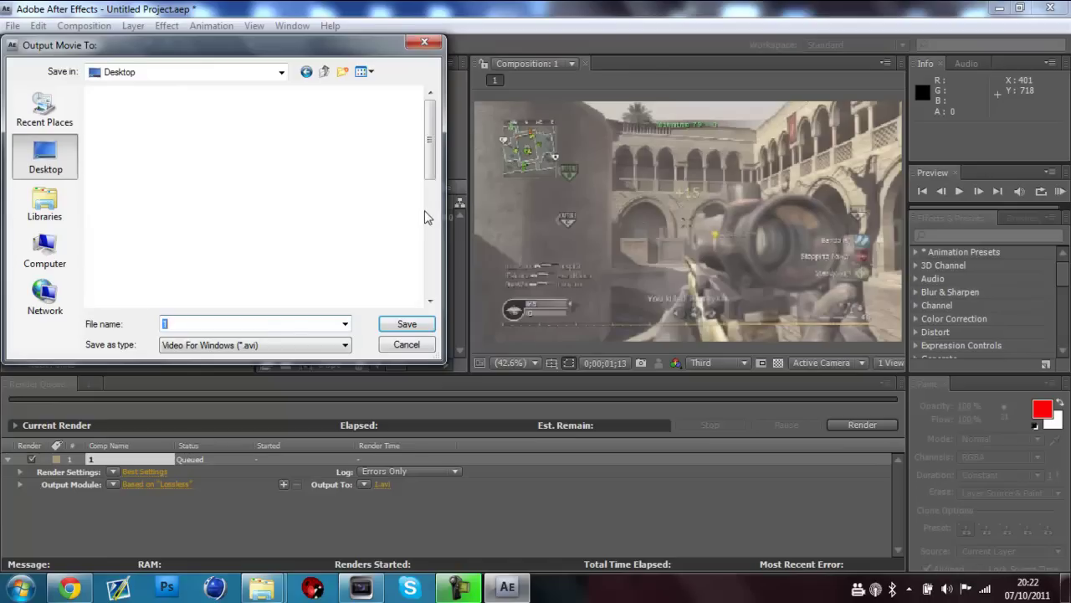
{"action": "left_click_drag", "start_coordinate": [424, 216], "coordinate": [427, 239]}
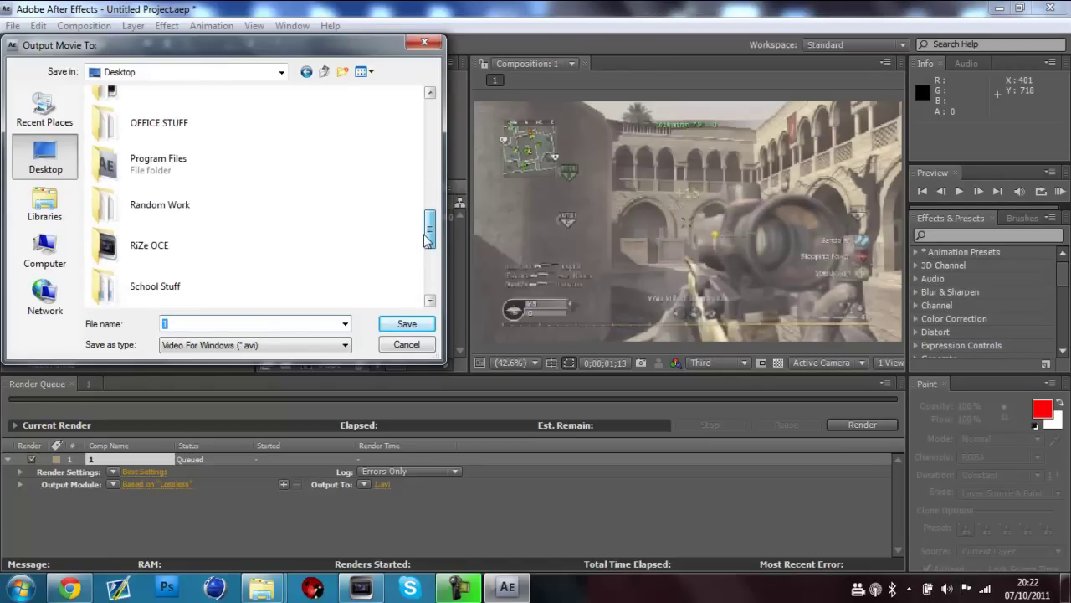
{"action": "scroll", "coordinate": [262, 242], "scroll_direction": "down", "scroll_amount": 3}
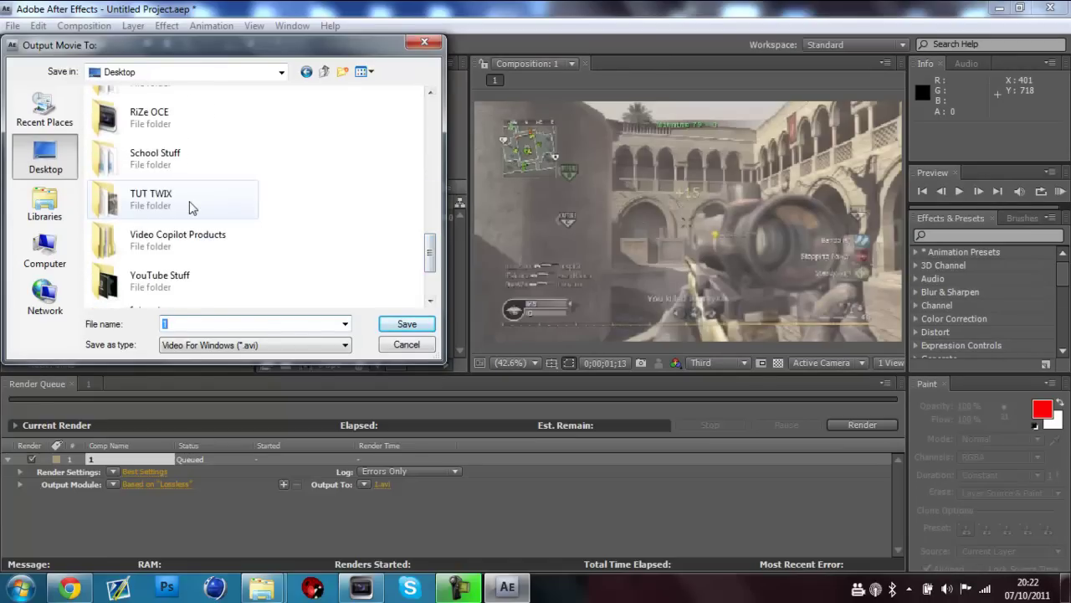
{"action": "double_click", "coordinate": [190, 207]}
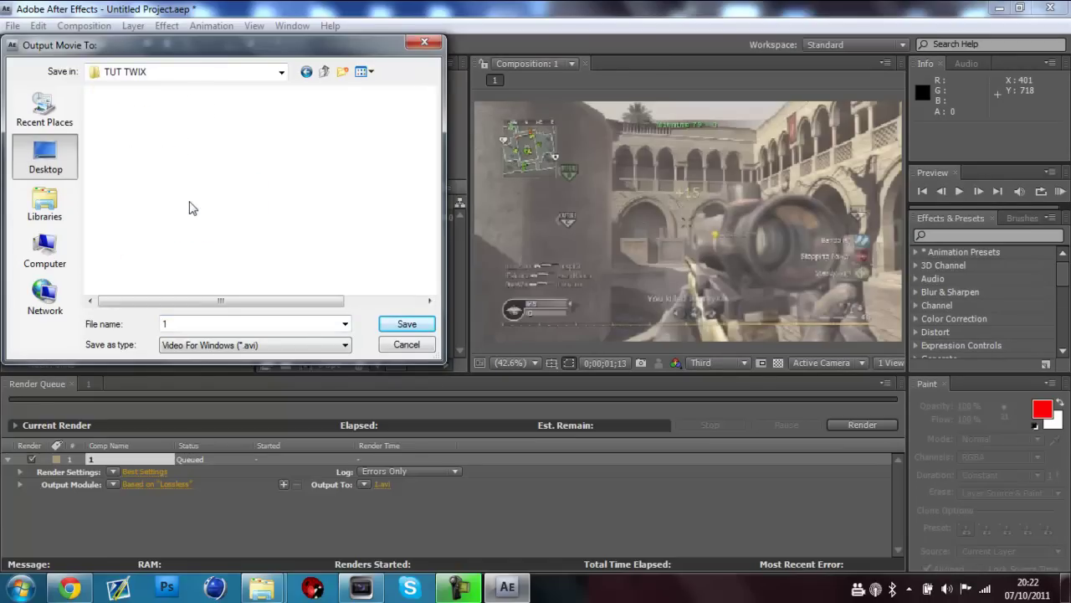
{"action": "left_click", "coordinate": [222, 322]}
{"action": "type", "text": "DONE"}
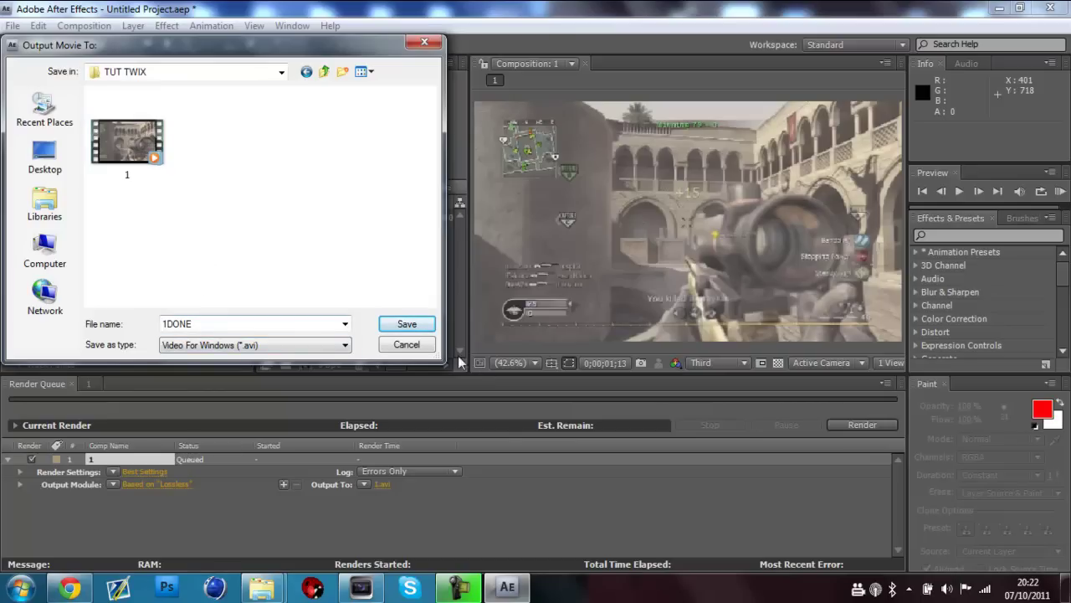
{"action": "left_click", "coordinate": [425, 346]}
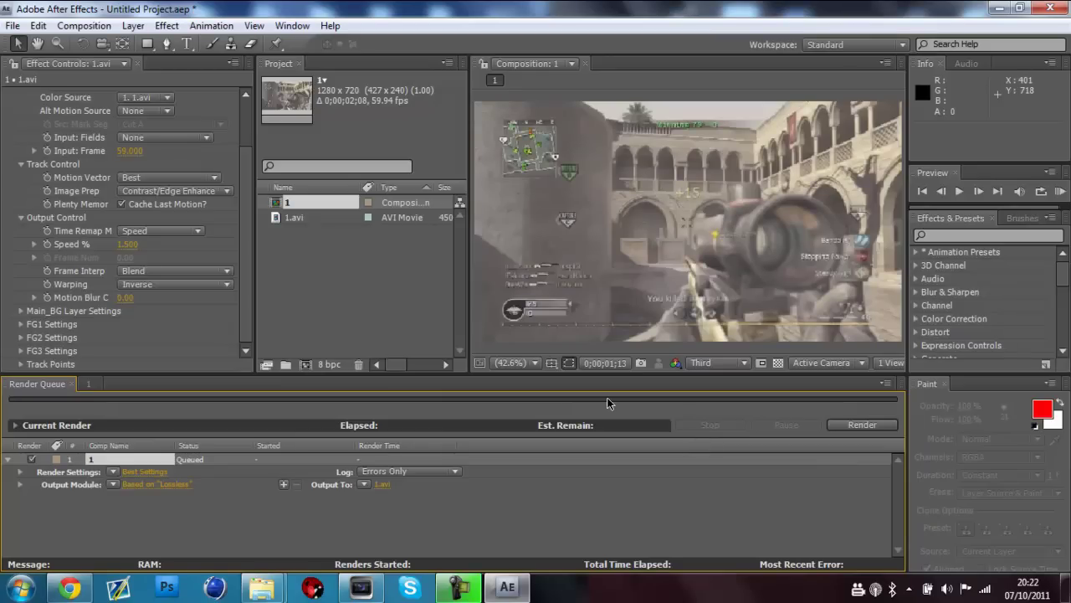
{"action": "left_click", "coordinate": [365, 293]}
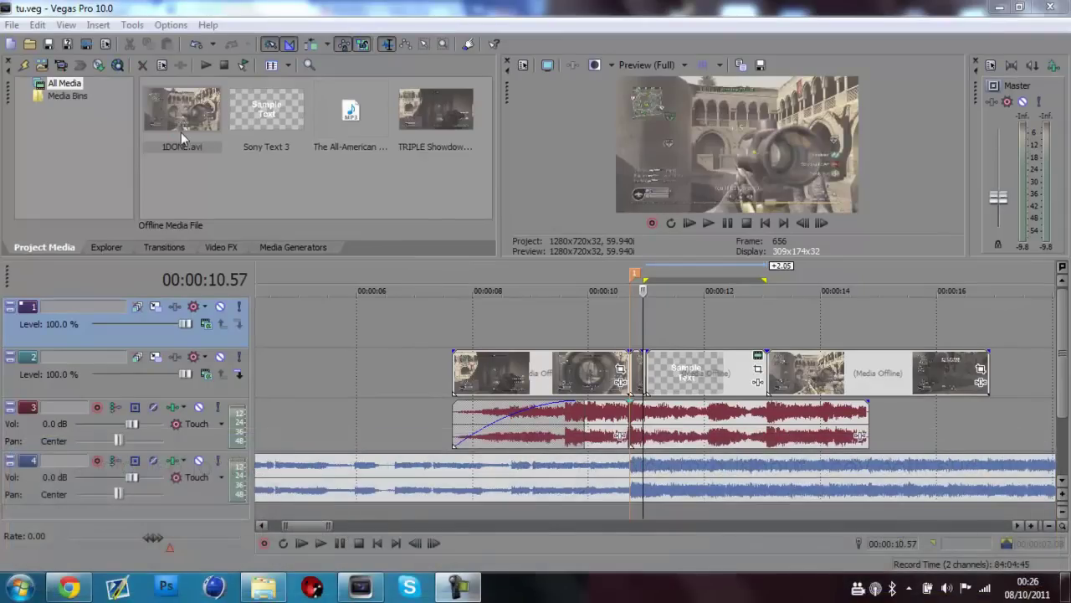
Replace the Sample Text event with 1DONE.avi on track 2 and play it back.
{"action": "left_click", "coordinate": [186, 129]}
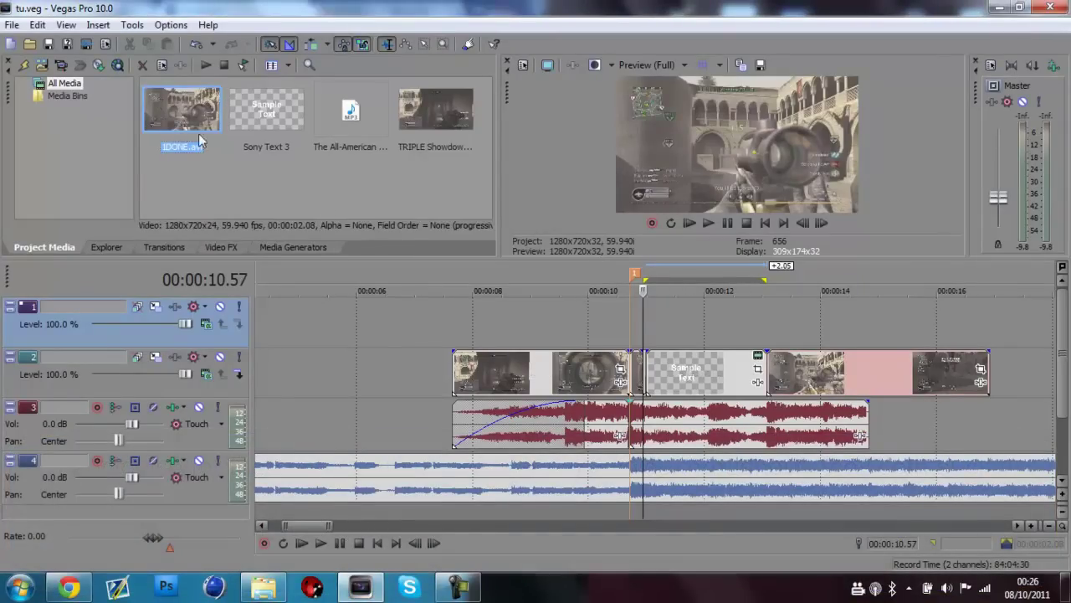
{"action": "left_click_drag", "start_coordinate": [195, 121], "coordinate": [661, 328]}
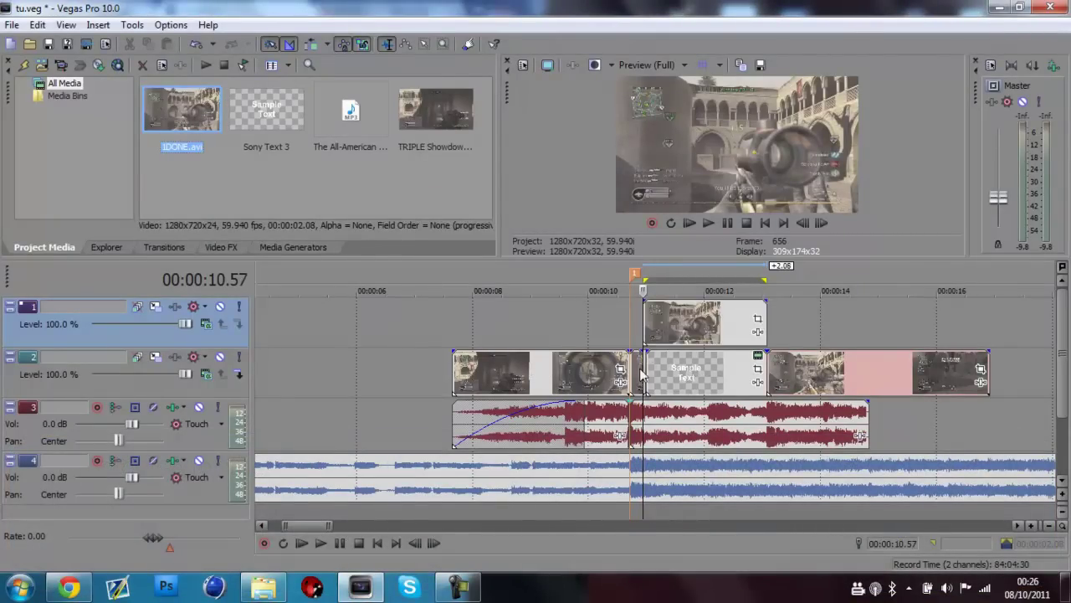
{"action": "left_click", "coordinate": [649, 368]}
{"action": "left_click", "coordinate": [648, 369]}
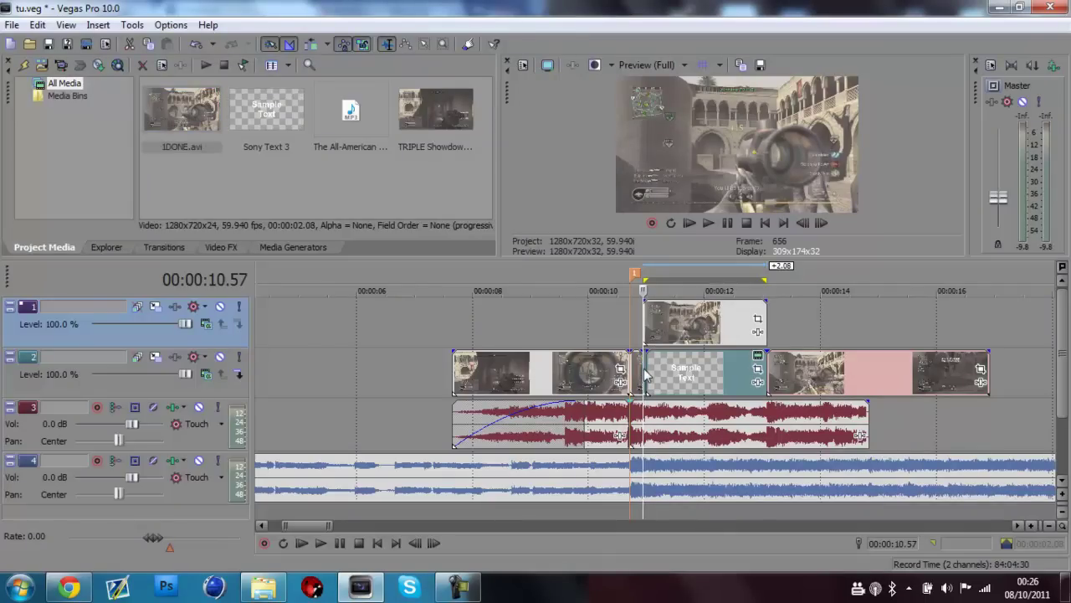
{"action": "key", "text": "Delete"}
{"action": "left_click", "coordinate": [680, 331]}
{"action": "left_click_drag", "start_coordinate": [676, 364], "coordinate": [679, 368]}
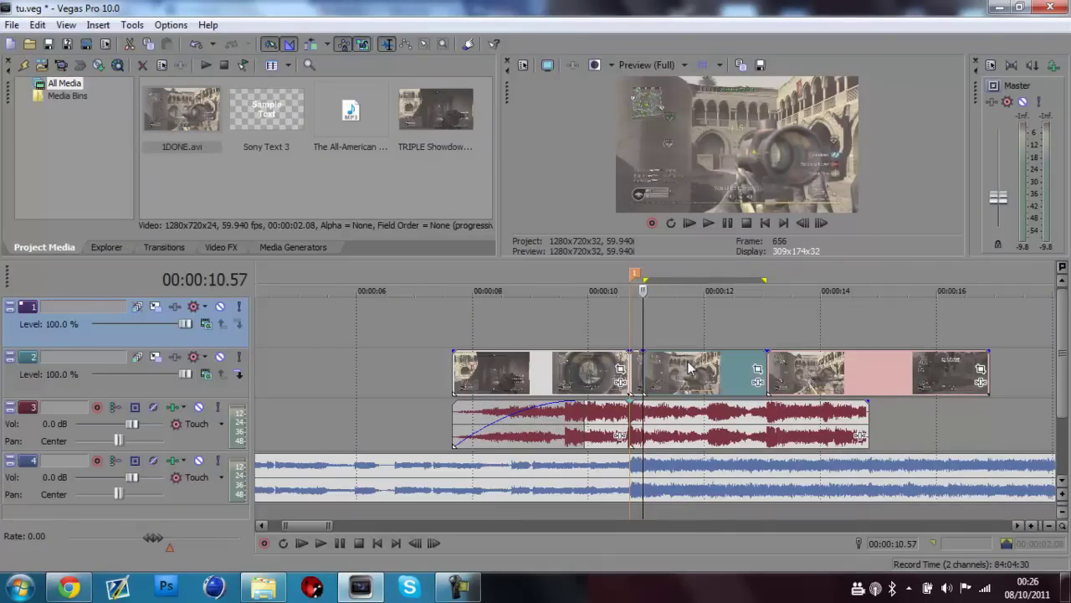
{"action": "key", "text": "space"}
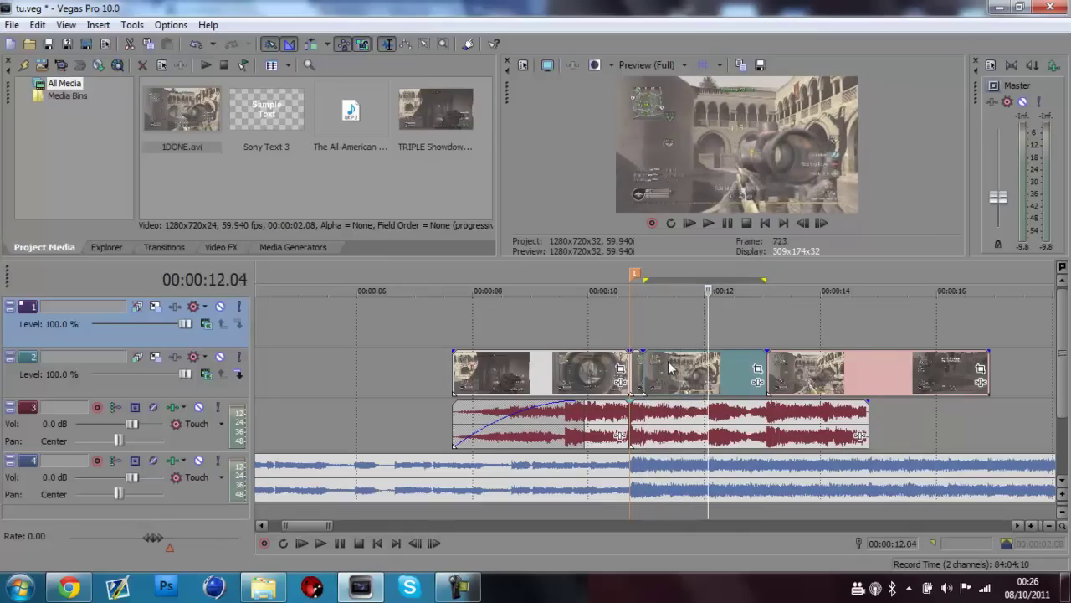
Toggle the 1DONE.avi event's Force Resample and Maintain Aspect Ratio switches.
{"action": "right_click", "coordinate": [669, 368]}
{"action": "mouse_move", "coordinate": [733, 474]}
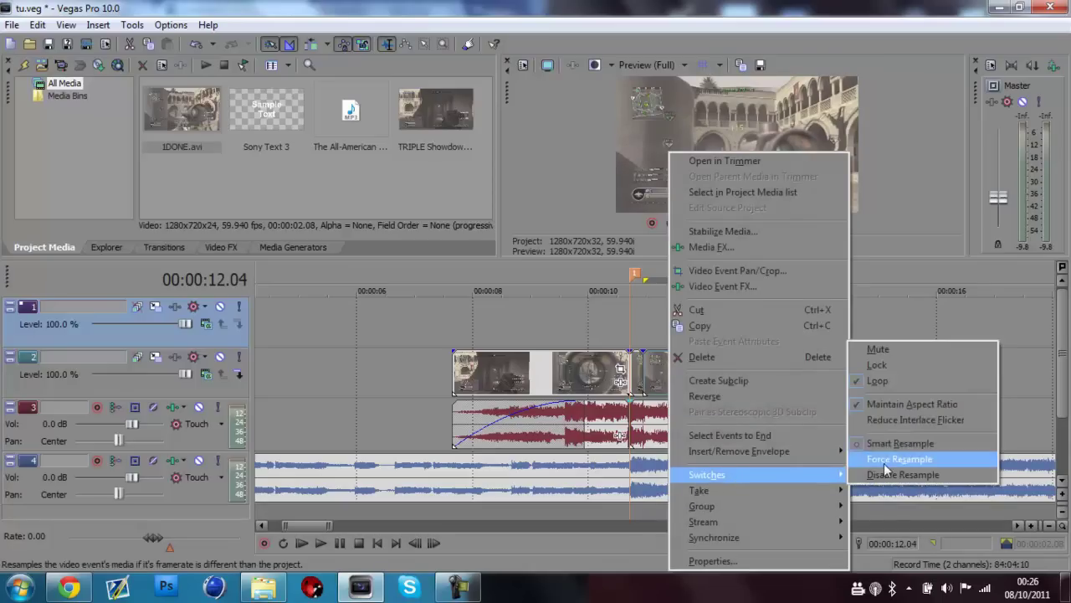
{"action": "left_click", "coordinate": [888, 475]}
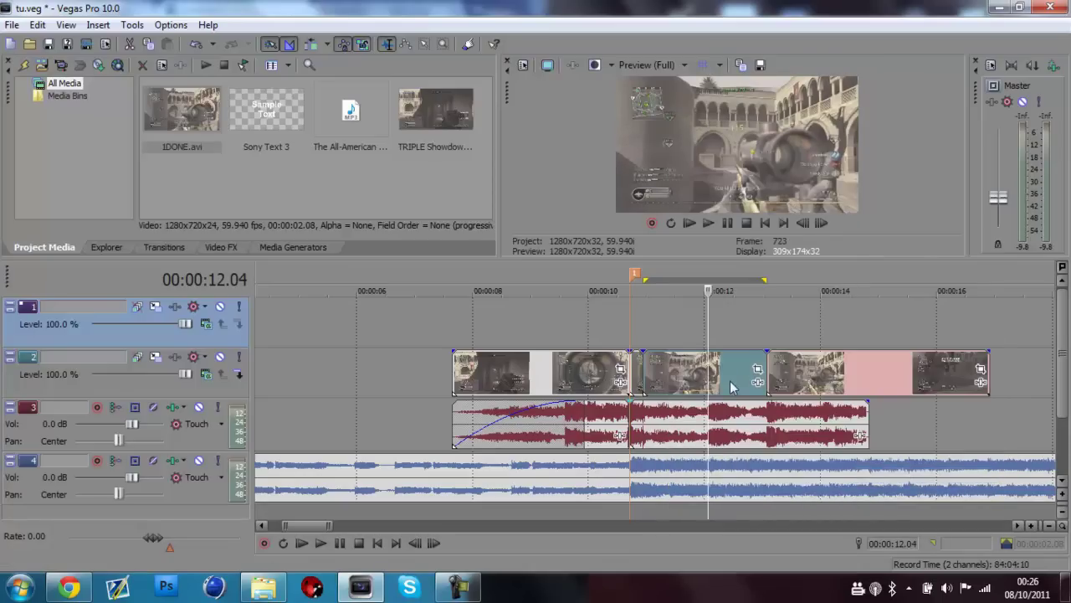
{"action": "right_click", "coordinate": [731, 386]}
{"action": "mouse_move", "coordinate": [769, 474]}
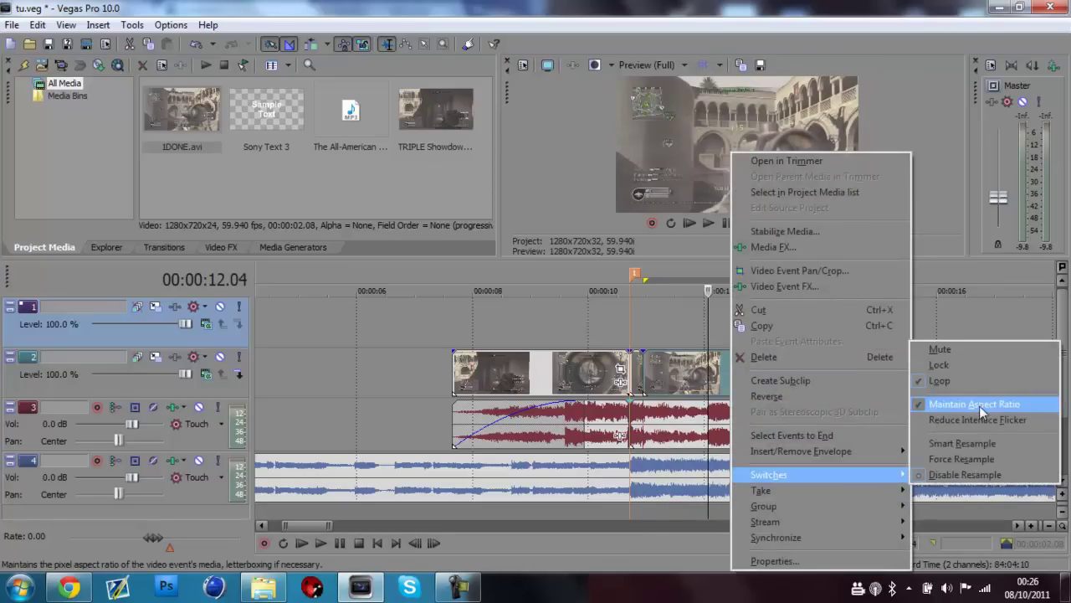
{"action": "left_click", "coordinate": [974, 404]}
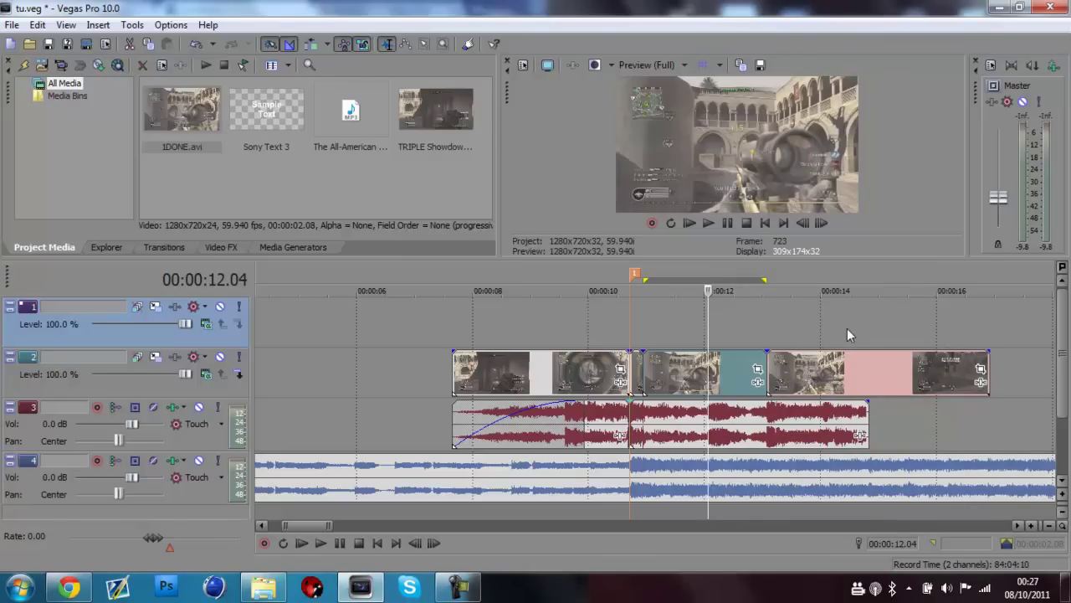
Mark the loop region from 00:00:07.39 to about 00:00:16.55, then park the playhead at 00:00:10.43.
{"action": "left_click", "coordinate": [887, 327]}
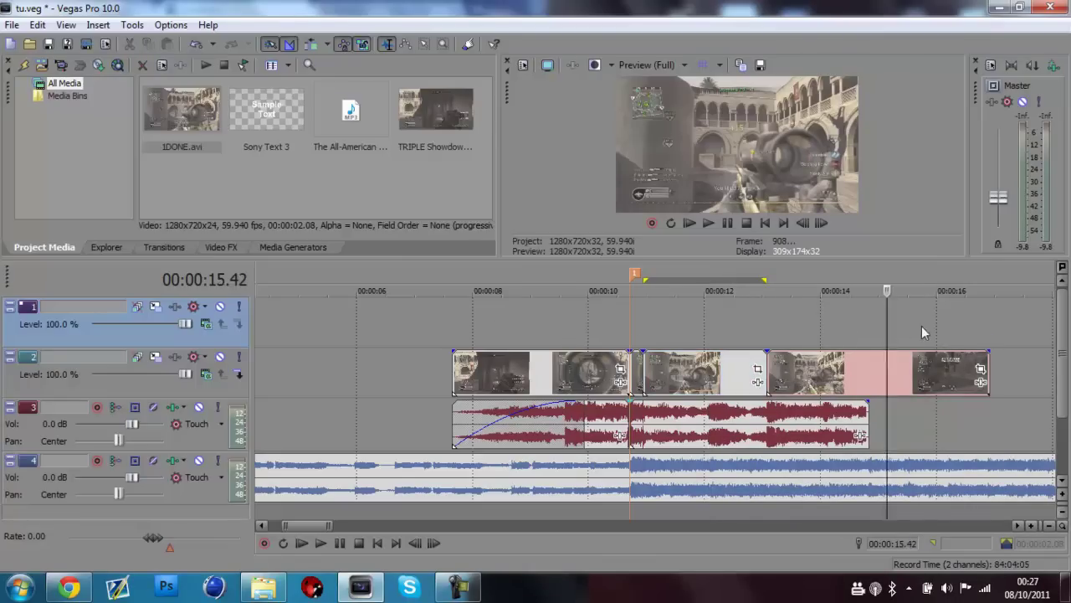
{"action": "left_click_drag", "start_coordinate": [985, 333], "coordinate": [854, 331]}
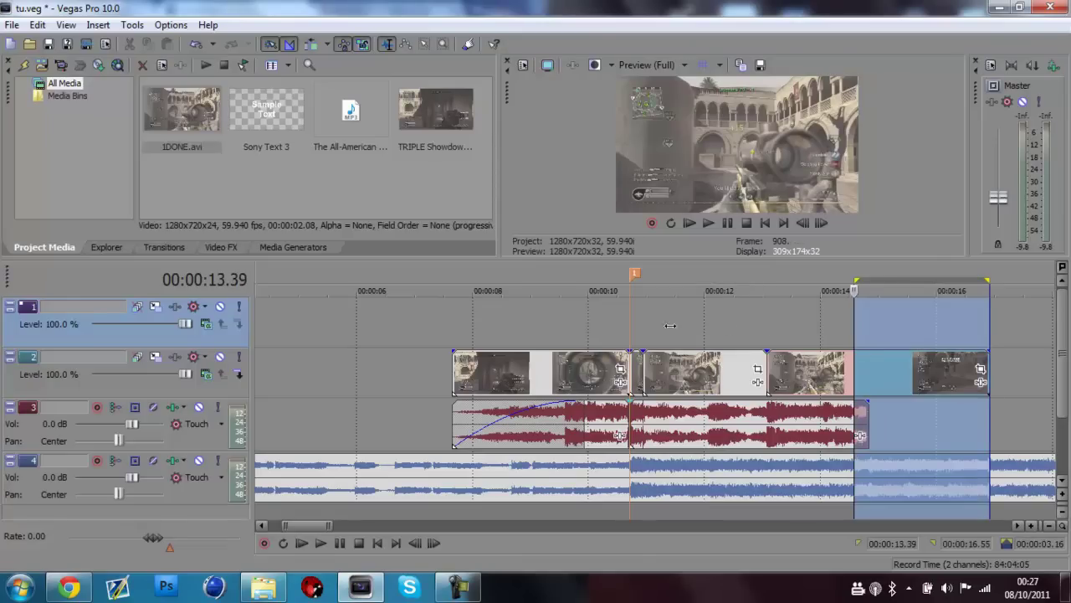
{"action": "left_click_drag", "start_coordinate": [670, 325], "coordinate": [454, 330]}
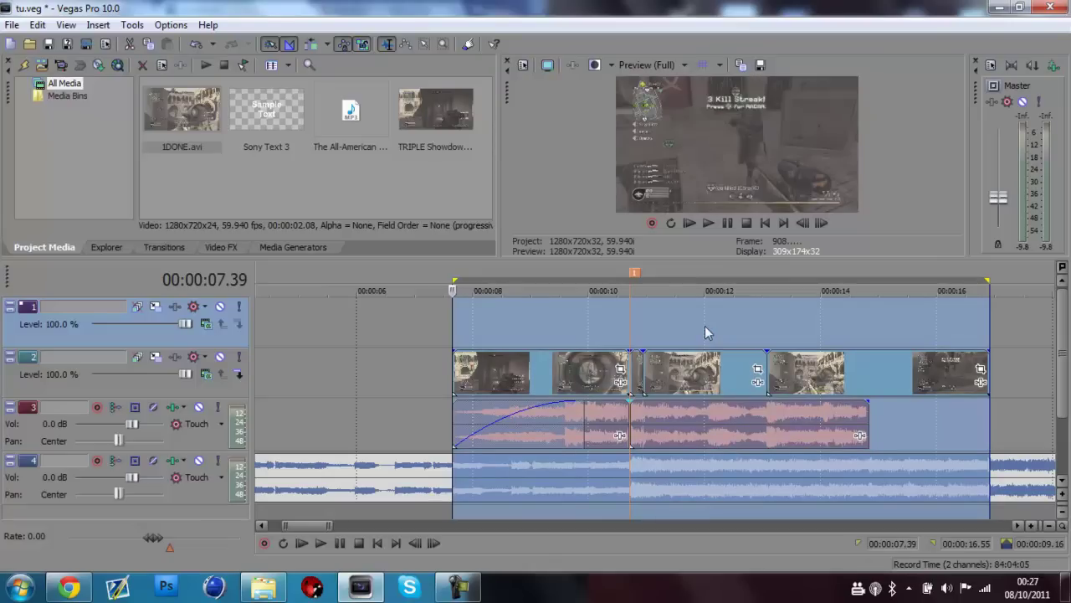
{"action": "left_click", "coordinate": [629, 321]}
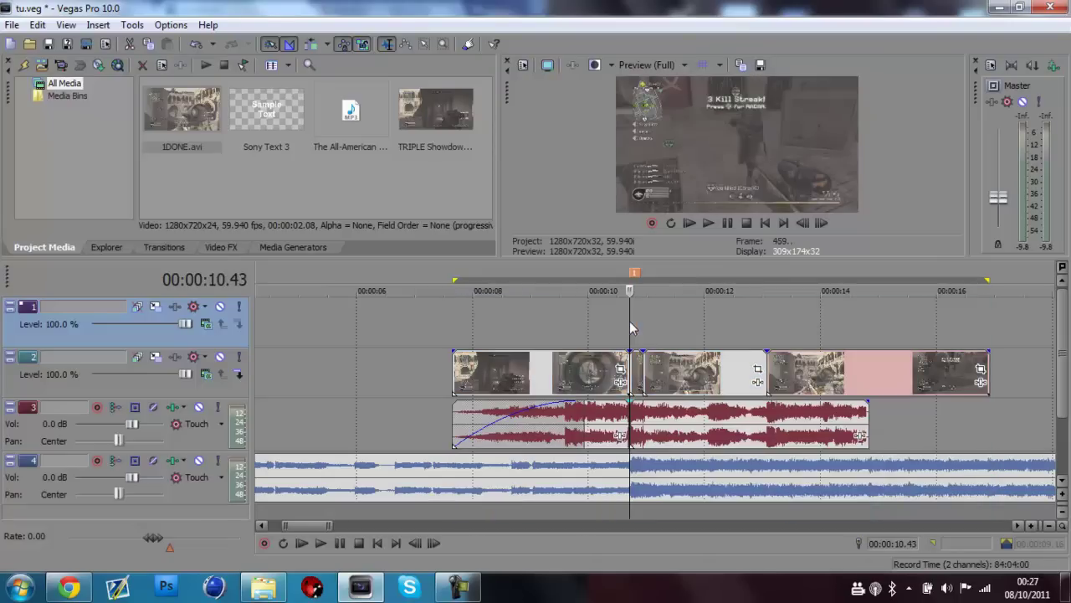